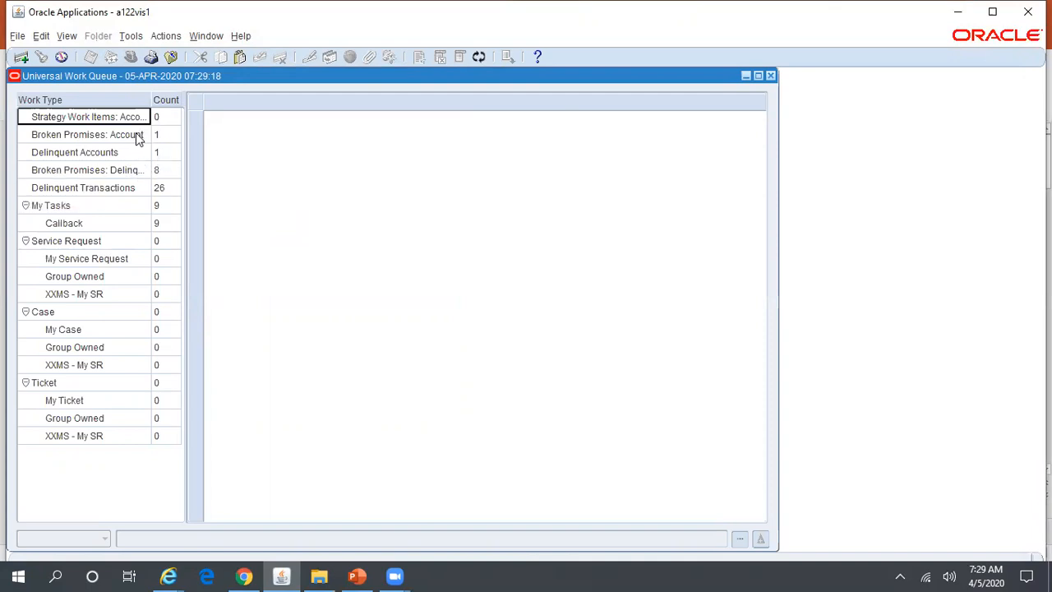
# Select the Broken Promises: Account work type in the Universal Work Queue.
pyautogui.click(136, 135)
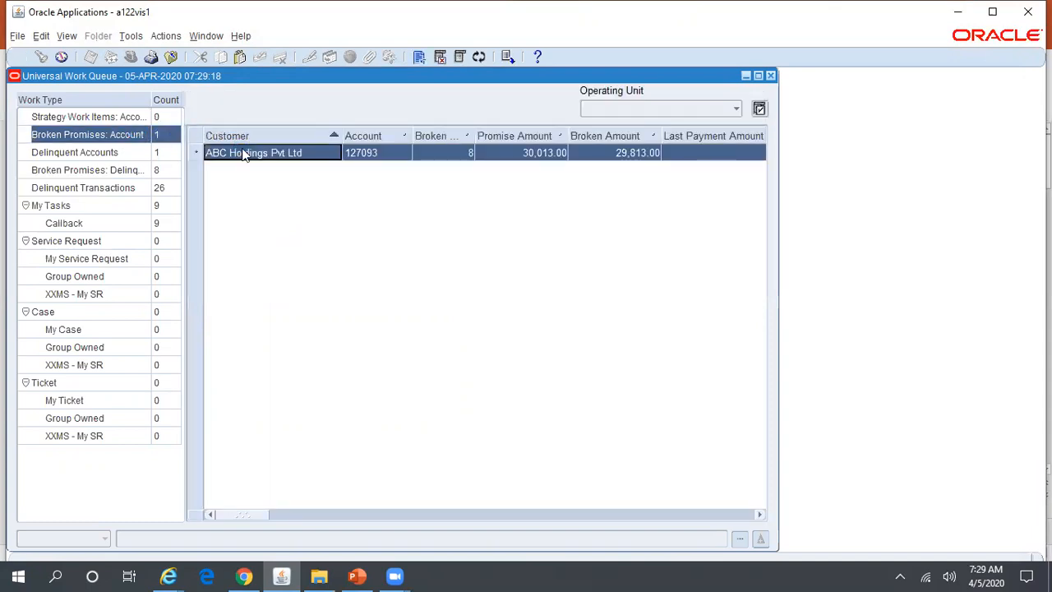
# List the Broken Promises: Delinquency items and widen the Work Type column to show full names.
pyautogui.click(77, 169)
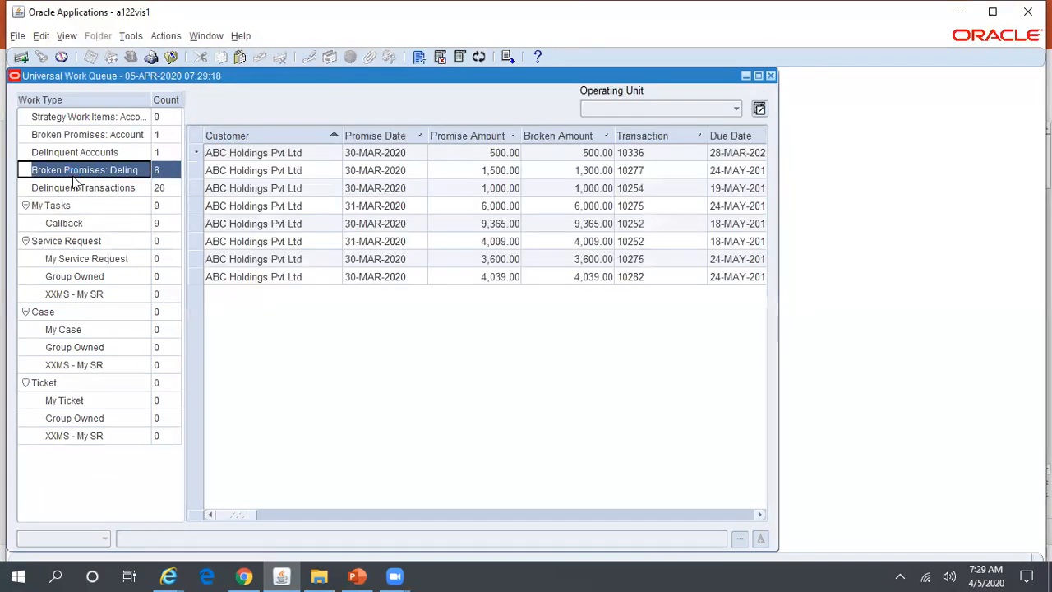
pyautogui.moveTo(153, 100); pyautogui.dragTo(182, 99)
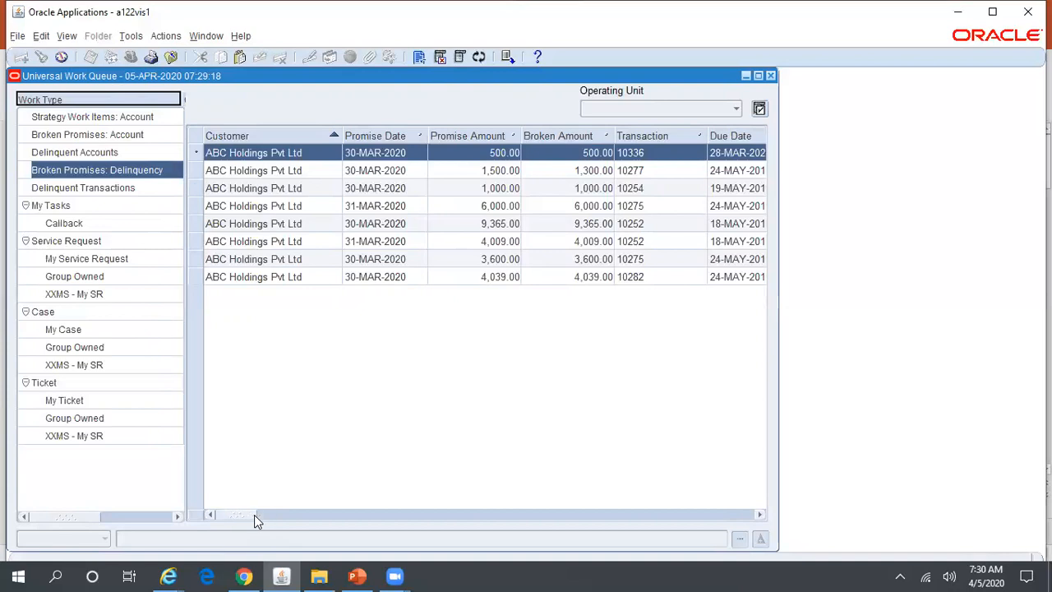
# Scroll the promise grid to view Task Name, Number and Status, then list Delinquent Transactions.
pyautogui.click(761, 515)
pyautogui.click(762, 513)
pyautogui.click(762, 512)
pyautogui.click(762, 512)
pyautogui.click(763, 515)
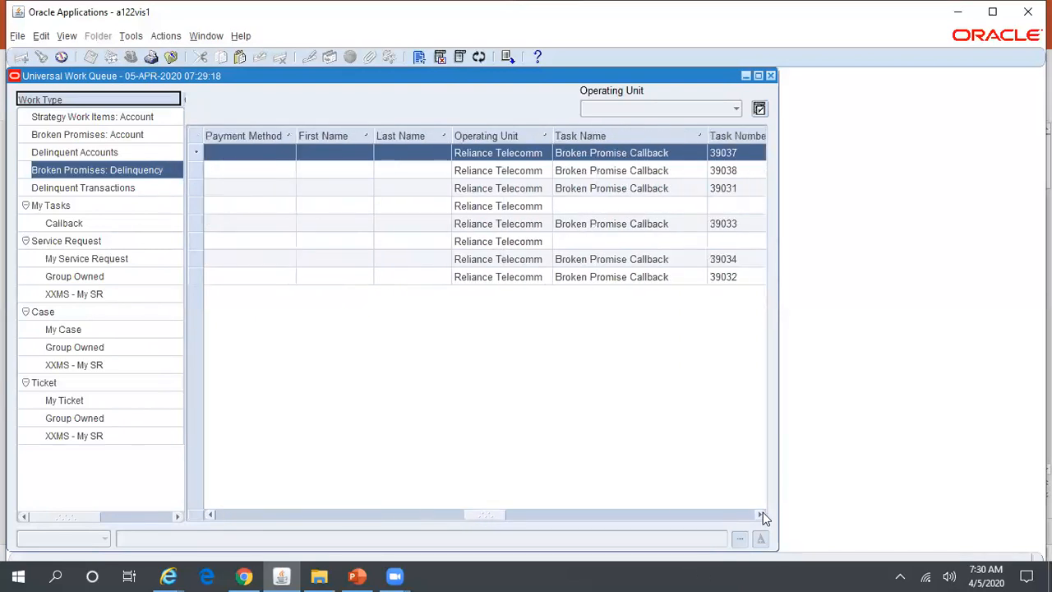
pyautogui.click(762, 515)
pyautogui.click(762, 515)
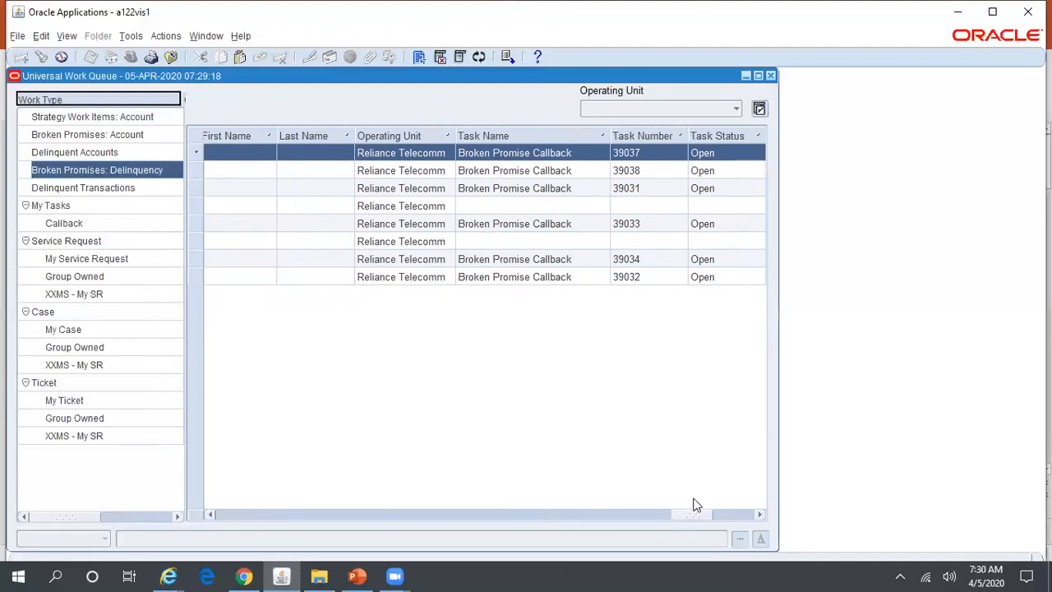
pyautogui.moveTo(695, 515); pyautogui.dragTo(224, 512)
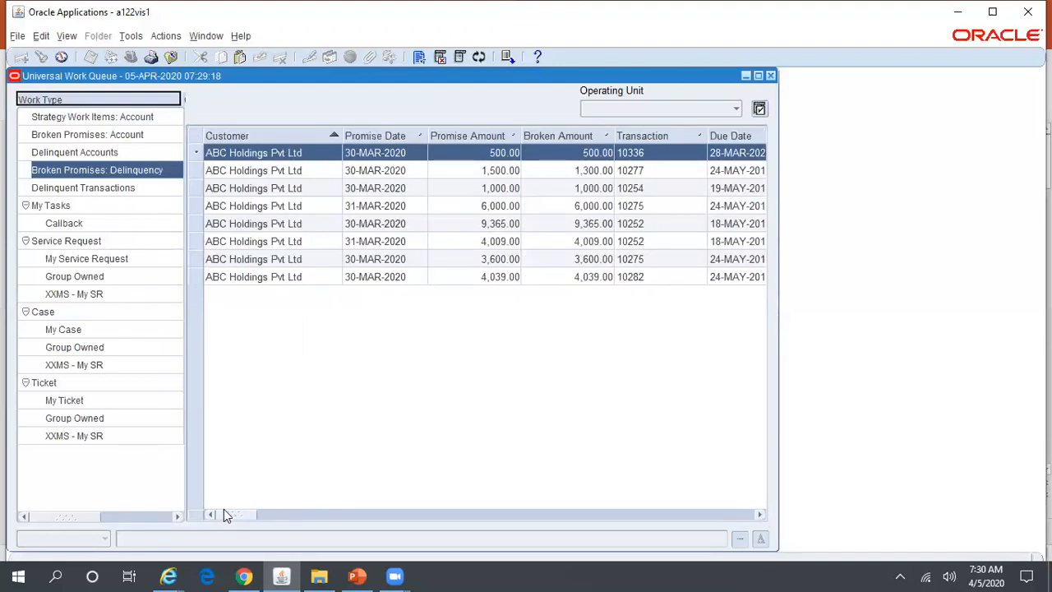
pyautogui.click(137, 187)
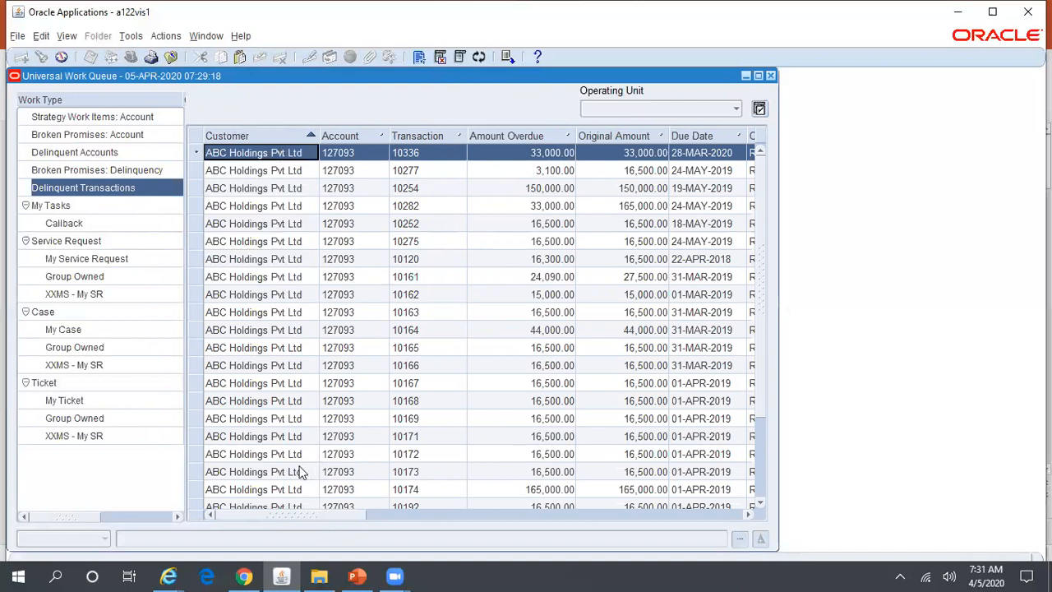
# Resize the Work Type column so counts show, then reselect Broken Promises: Delinquency.
pyautogui.moveTo(85, 516); pyautogui.dragTo(139, 528)
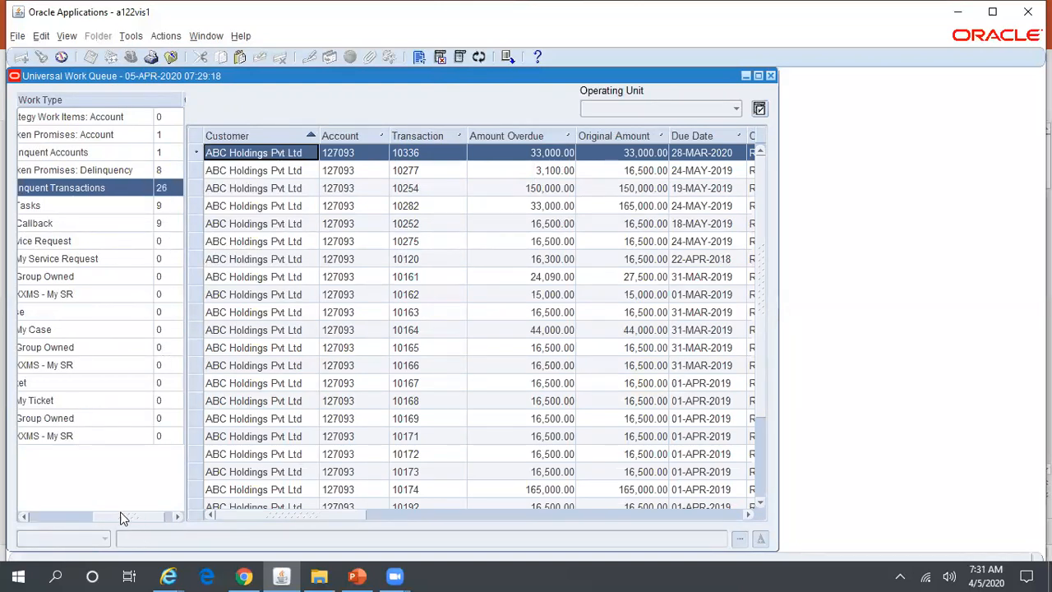
pyautogui.click(71, 516)
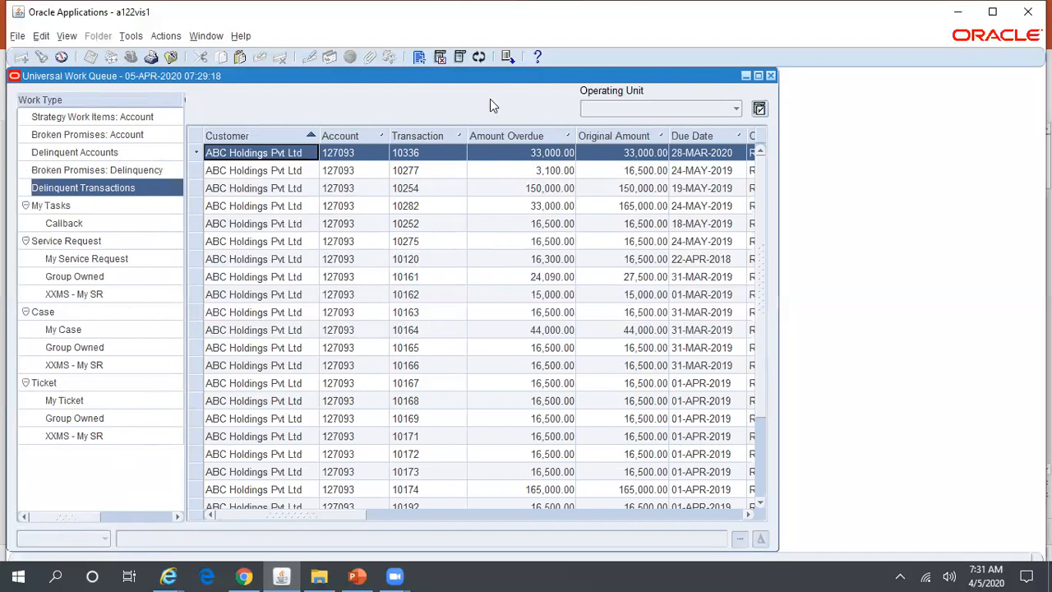
pyautogui.moveTo(184, 99); pyautogui.dragTo(136, 104)
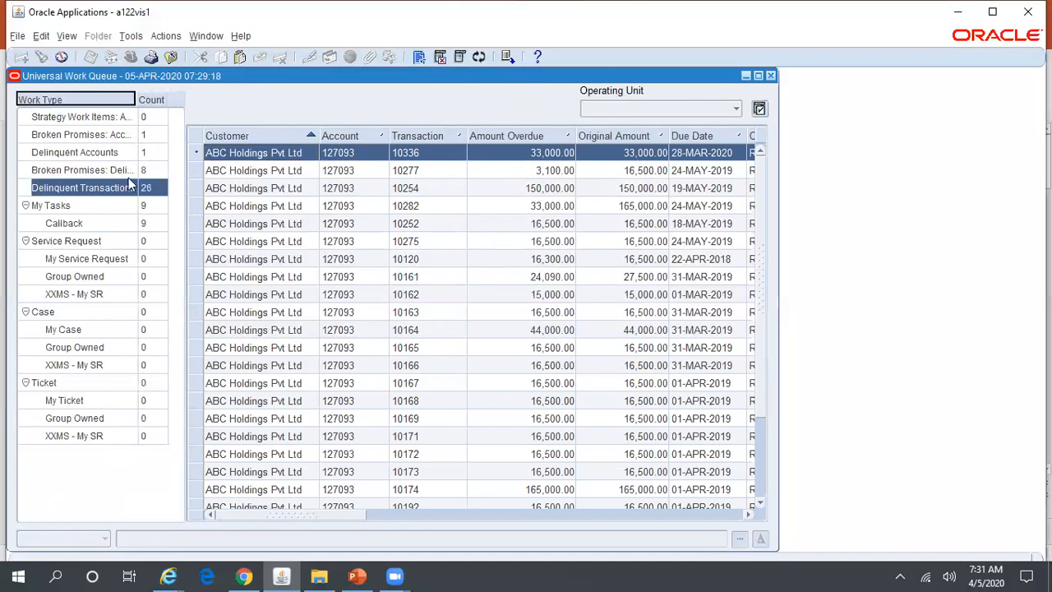
pyautogui.moveTo(136, 104); pyautogui.dragTo(146, 101)
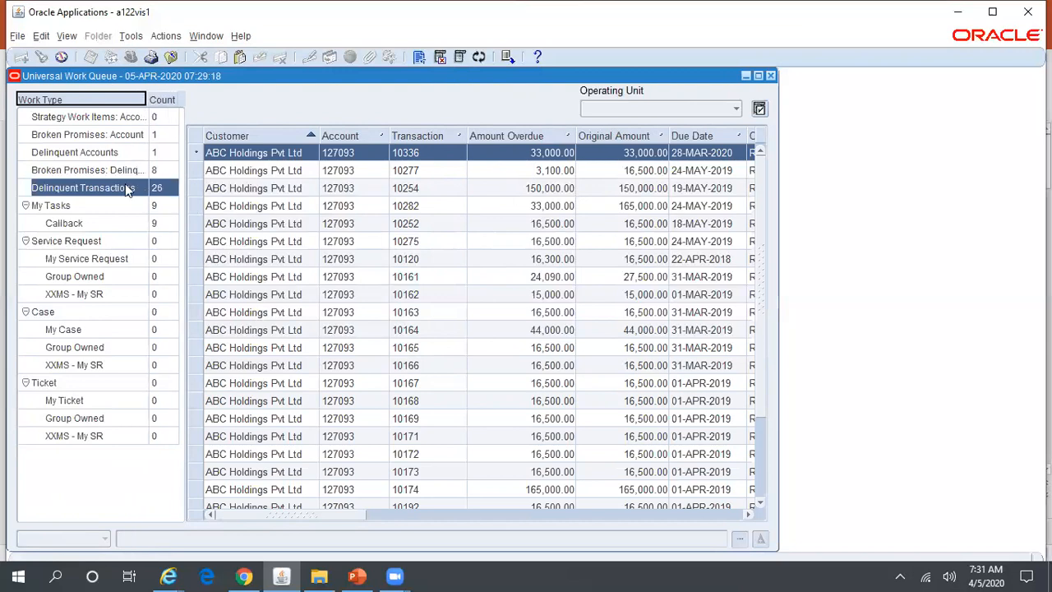
pyautogui.click(107, 171)
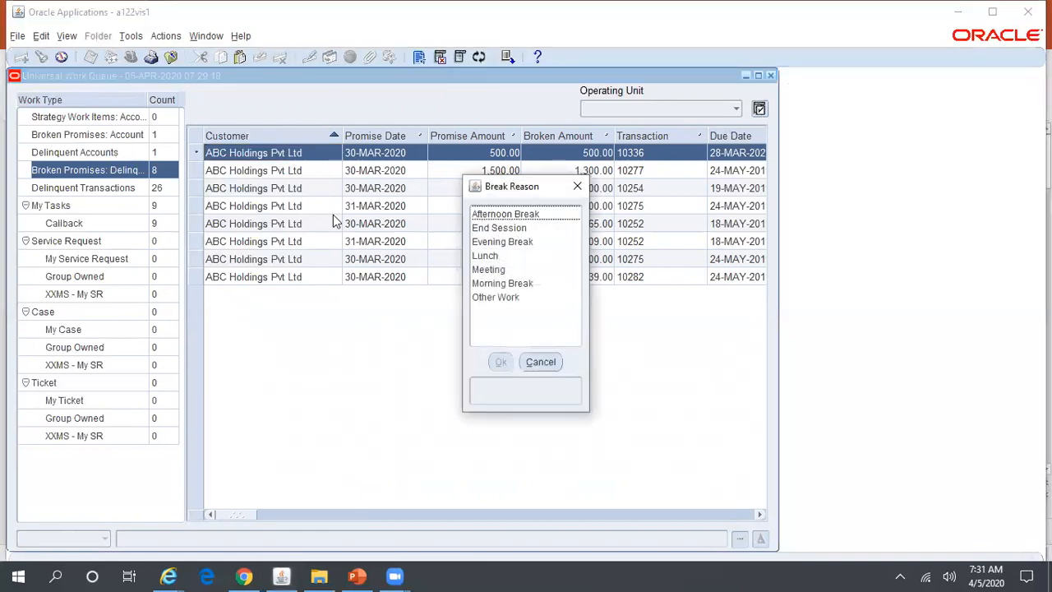
# Leave the work queue with break reason Other Work and launch the Collections form.
pyautogui.click(493, 298)
pyautogui.click(500, 361)
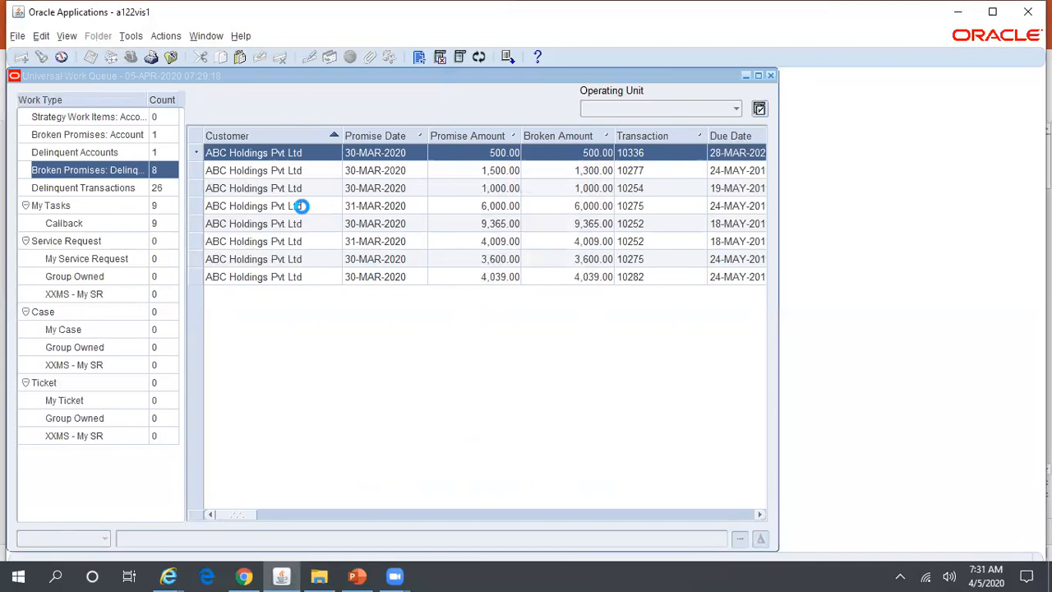
pyautogui.click(109, 180)
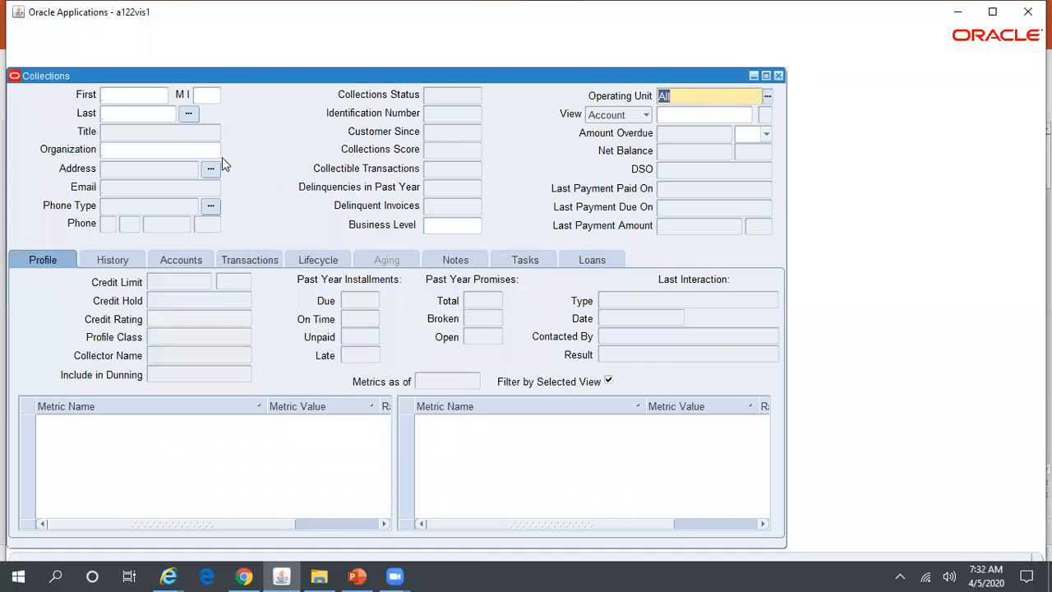
# Find organization ABC%Holding%, load ABC Holdings Pvt Ltd, and show its History.
pyautogui.click(201, 148)
pyautogui.click(215, 150)
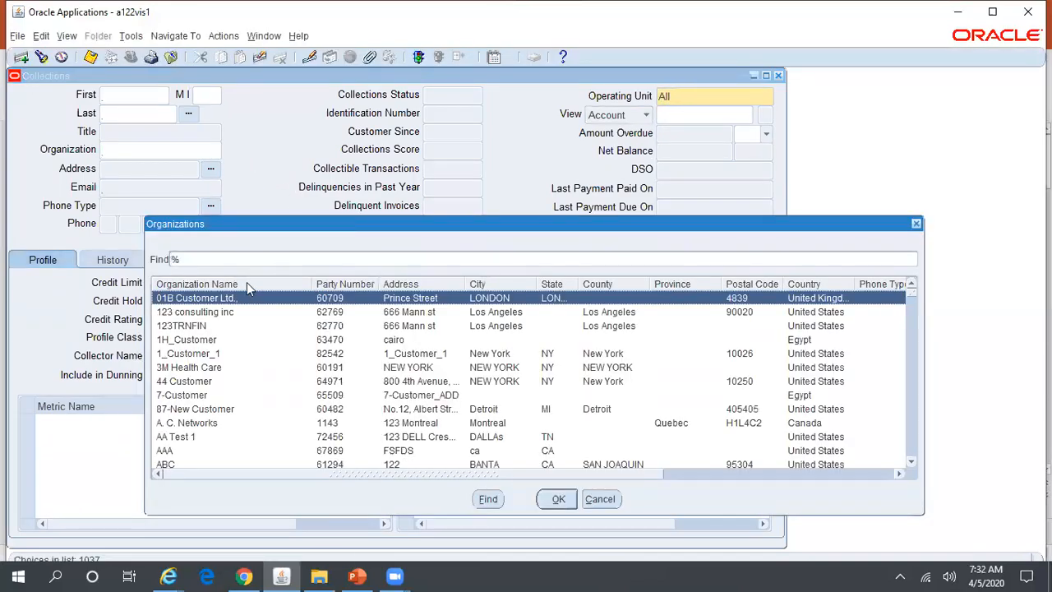
pyautogui.write('ABC')
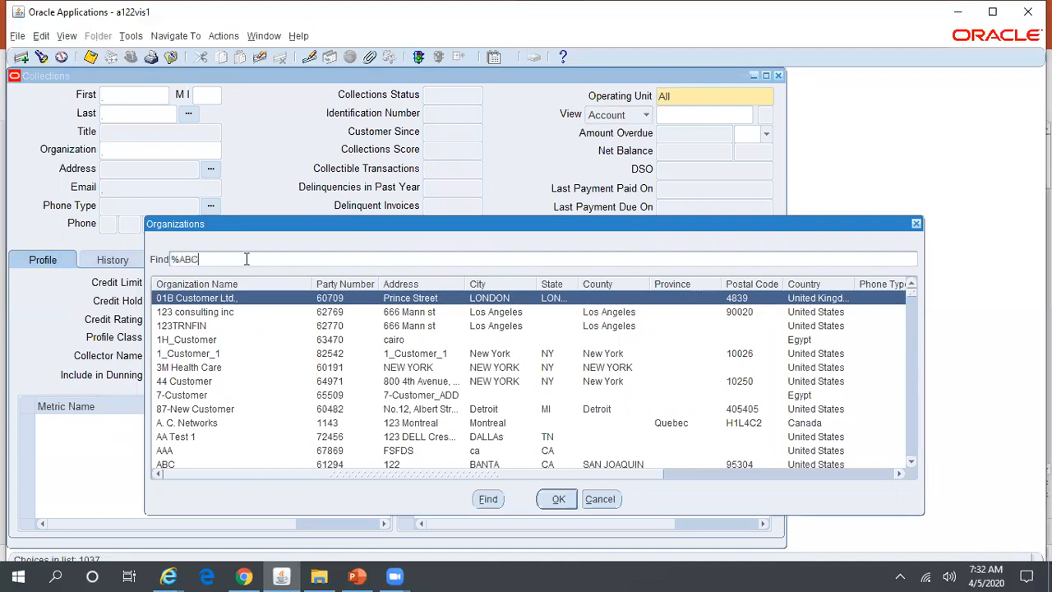
pyautogui.write('%Holding%')
pyautogui.click(488, 499)
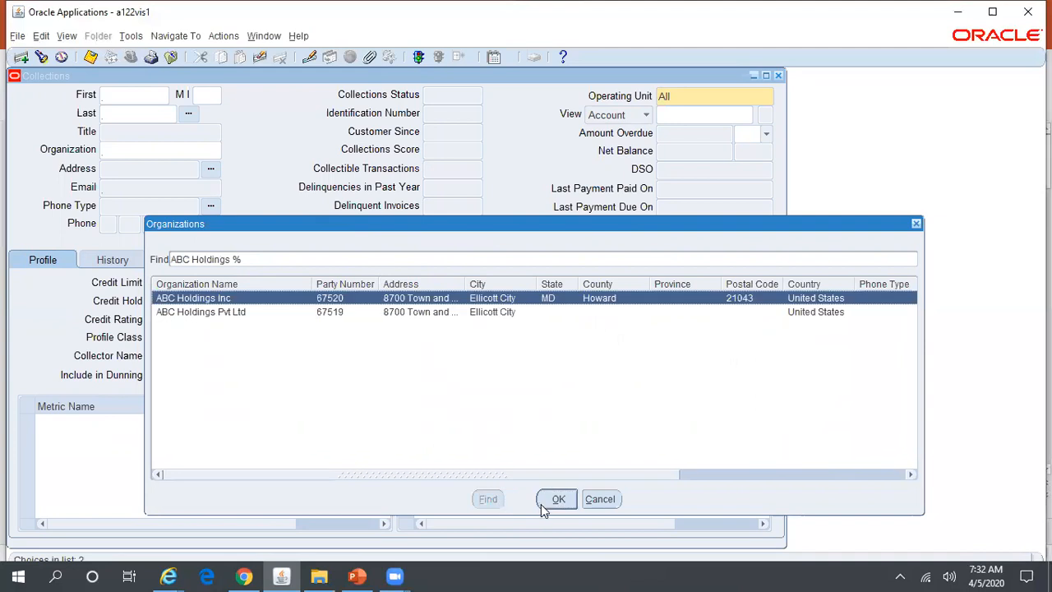
pyautogui.click(345, 316)
pyautogui.click(558, 499)
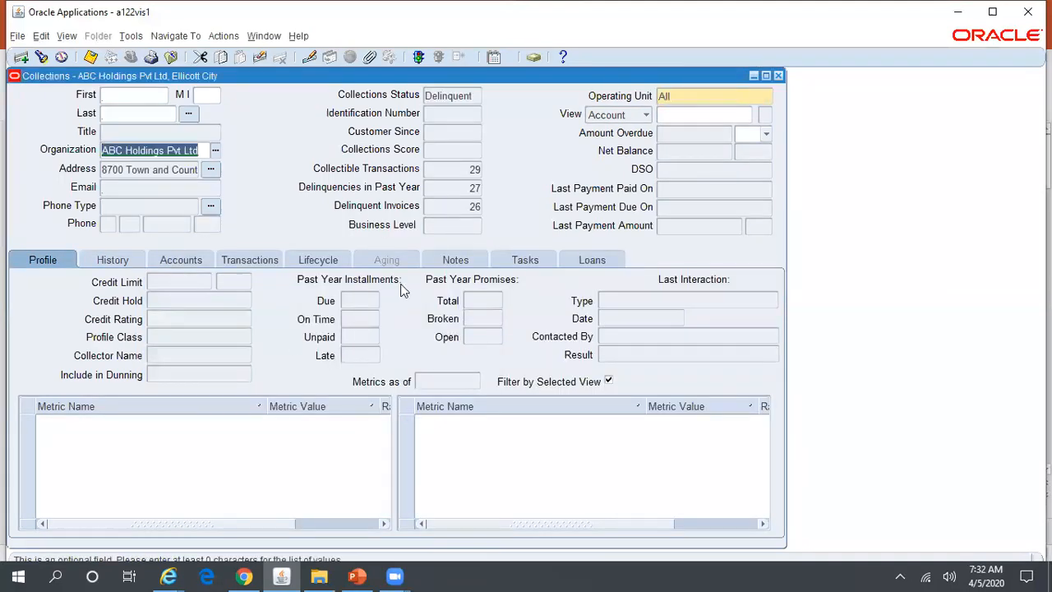
pyautogui.click(115, 259)
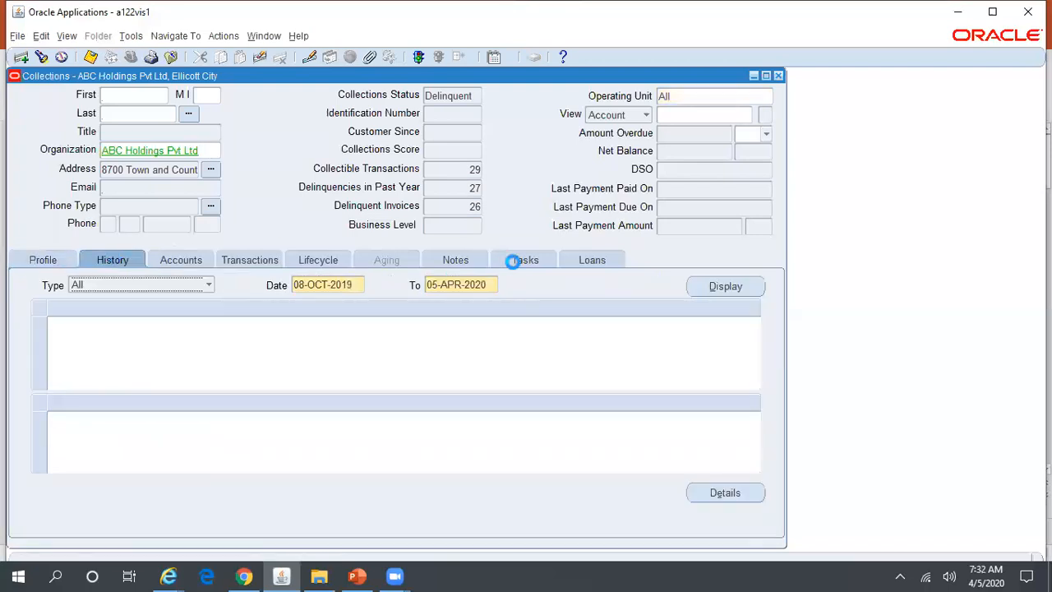
# Filter the customer's history to Promise records and display them.
pyautogui.click(210, 285)
pyautogui.scroll(-5, 204, 329)
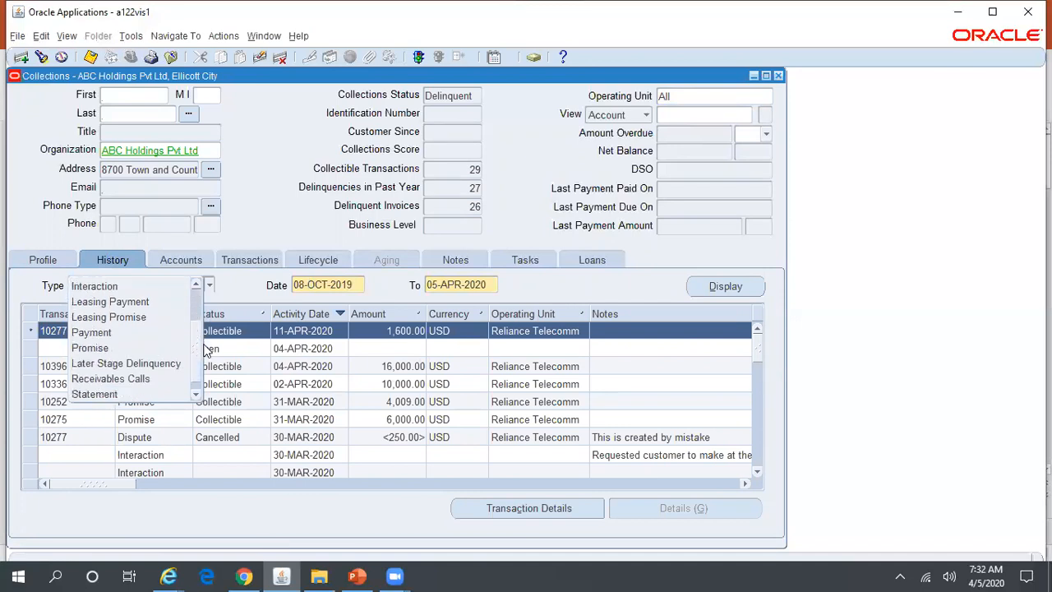
pyautogui.click(143, 332)
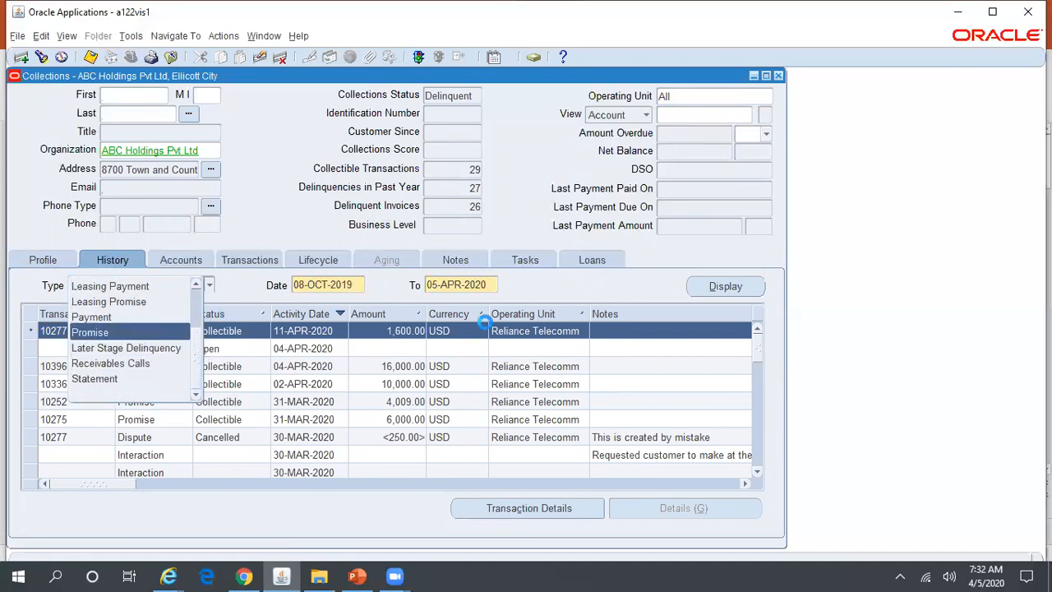
pyautogui.click(731, 292)
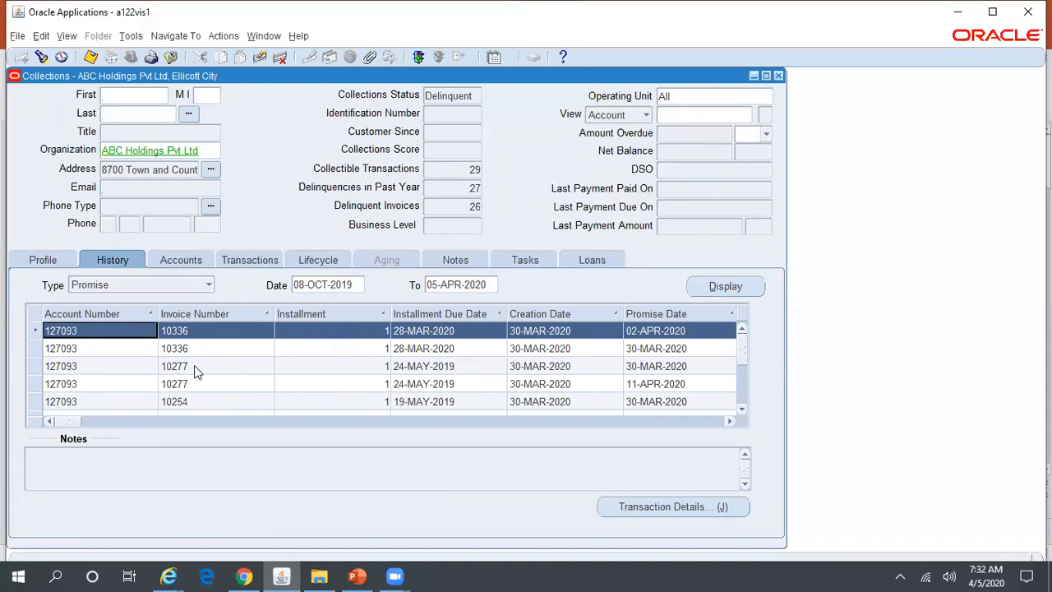
# Review all promise columns through bill-to address and payment method, then switch to the PowerPoint deck.
pyautogui.click(730, 421)
pyautogui.click(730, 422)
pyautogui.click(731, 422)
pyautogui.click(730, 421)
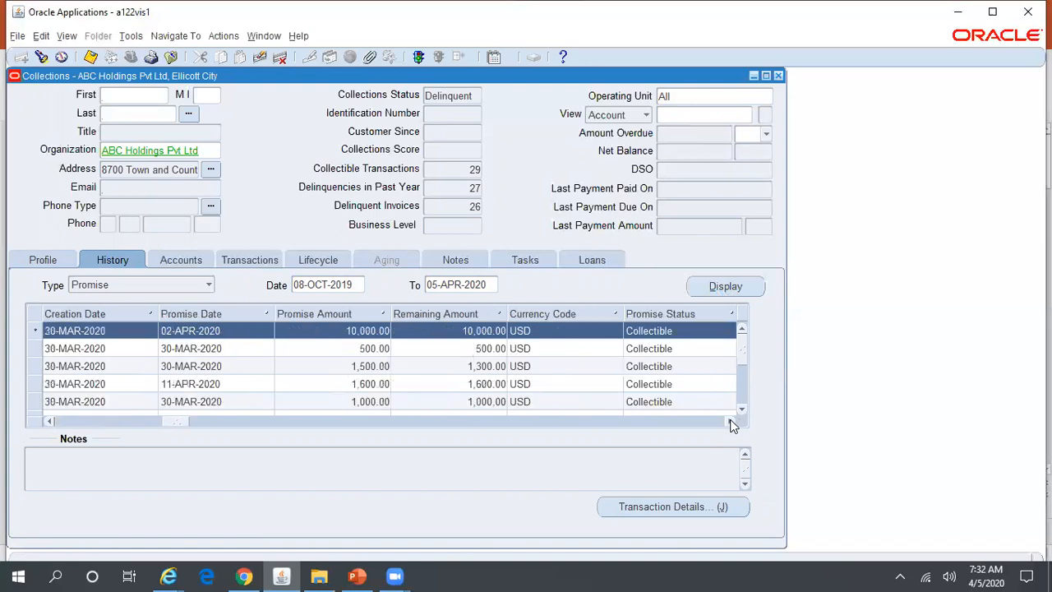
pyautogui.click(730, 421)
pyautogui.click(731, 422)
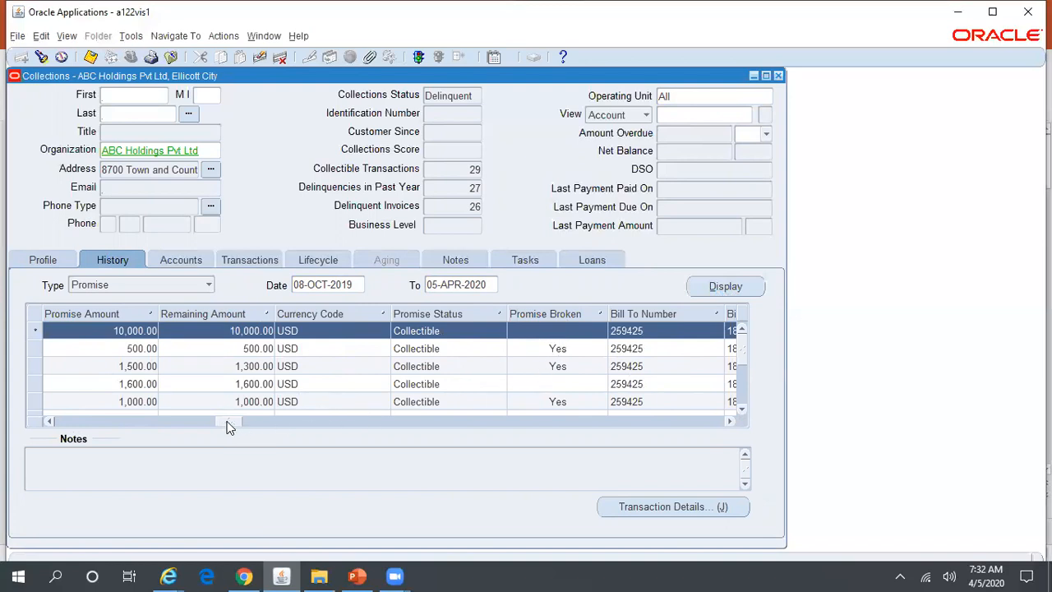
pyautogui.moveTo(208, 422); pyautogui.dragTo(136, 421)
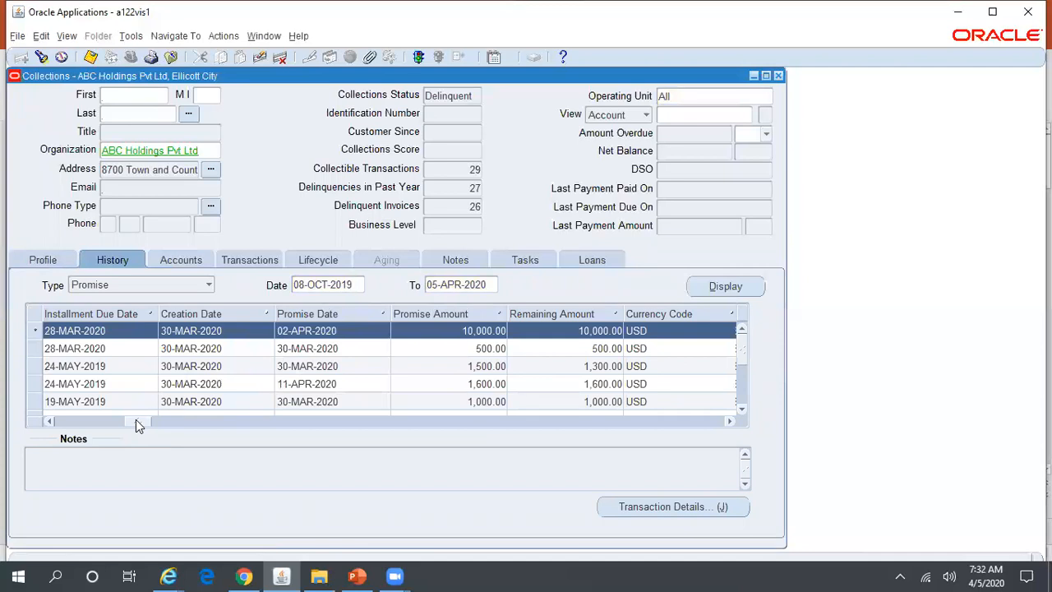
pyautogui.moveTo(137, 423); pyautogui.dragTo(174, 414)
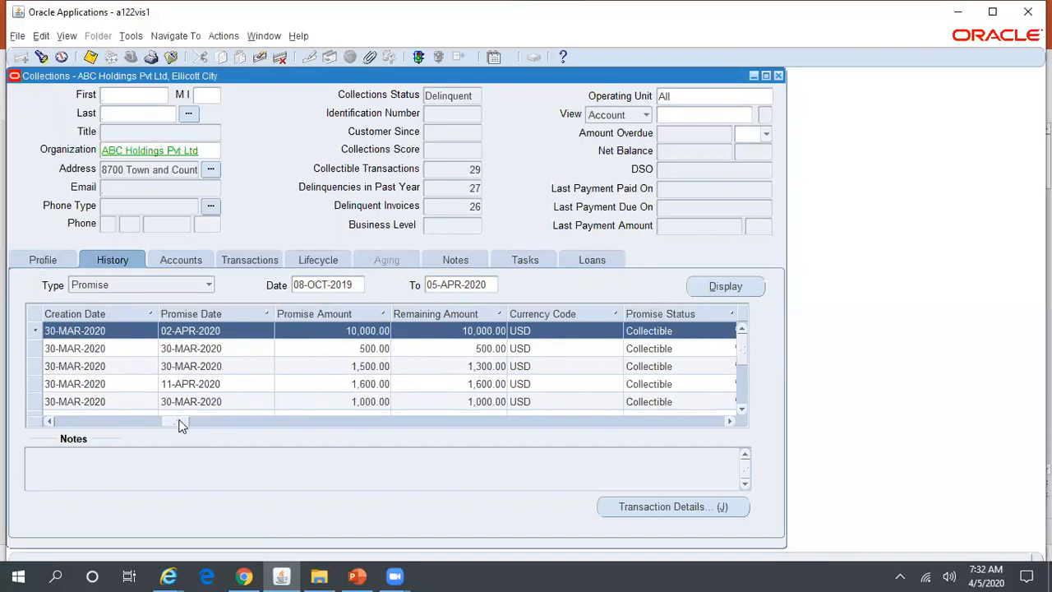
pyautogui.moveTo(182, 424); pyautogui.dragTo(105, 423)
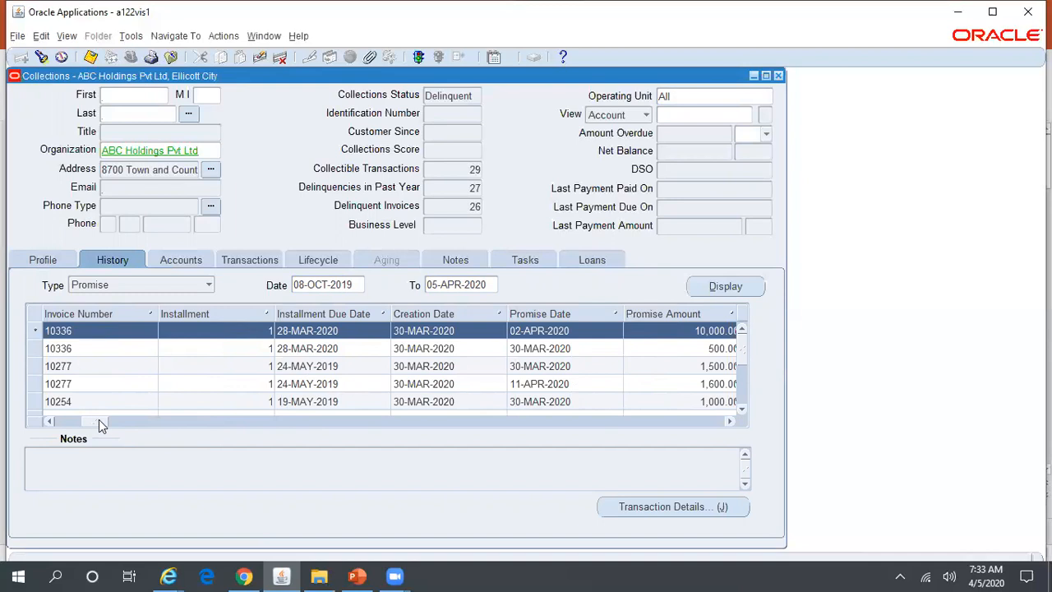
pyautogui.click(729, 422)
pyautogui.click(728, 422)
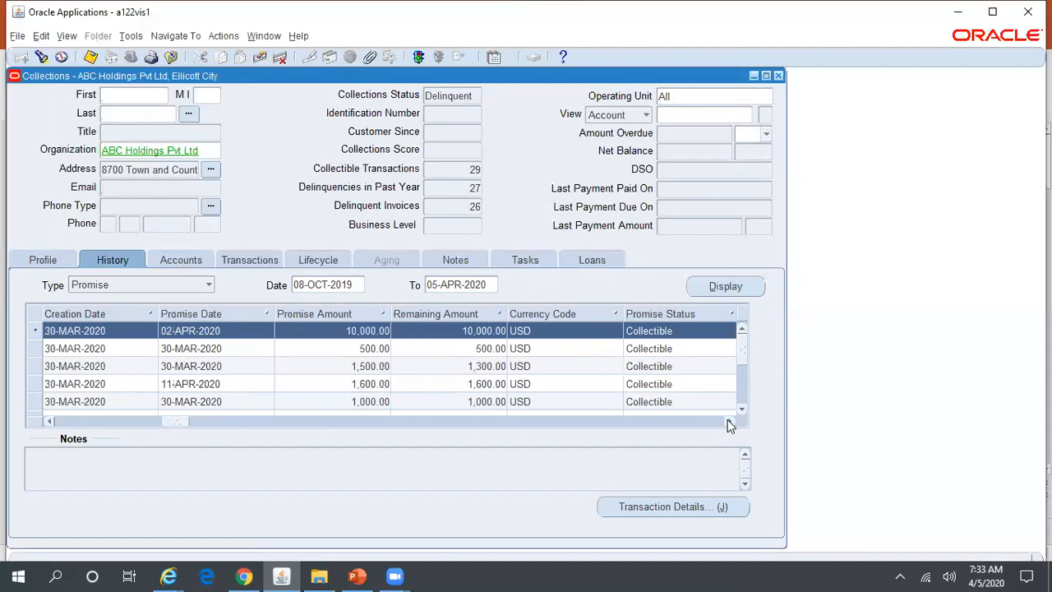
pyautogui.click(728, 421)
pyautogui.click(729, 421)
pyautogui.click(728, 421)
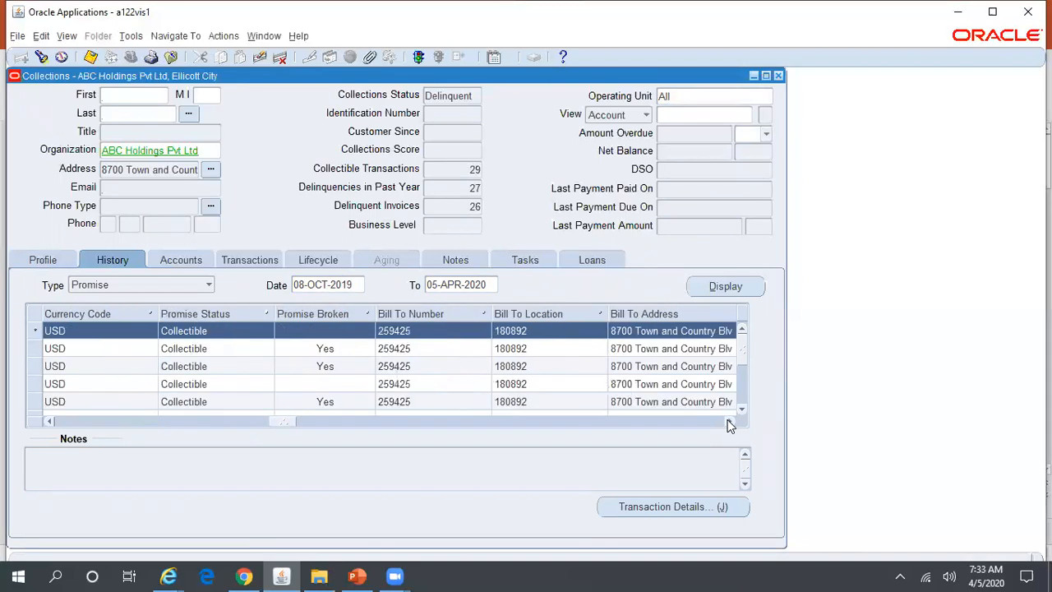
pyautogui.click(729, 421)
pyautogui.click(728, 422)
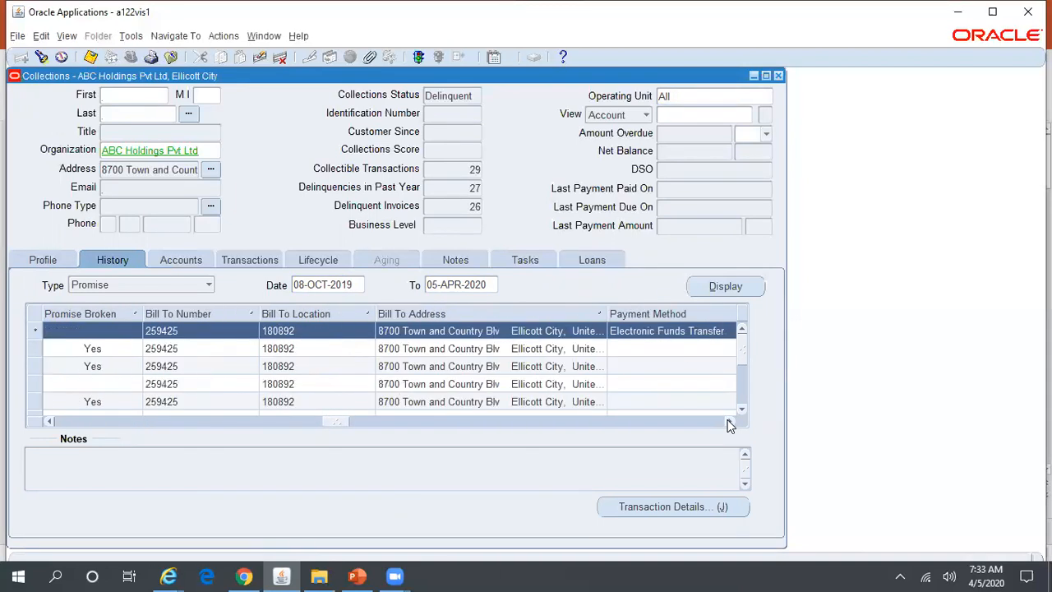
pyautogui.click(729, 422)
pyautogui.click(729, 421)
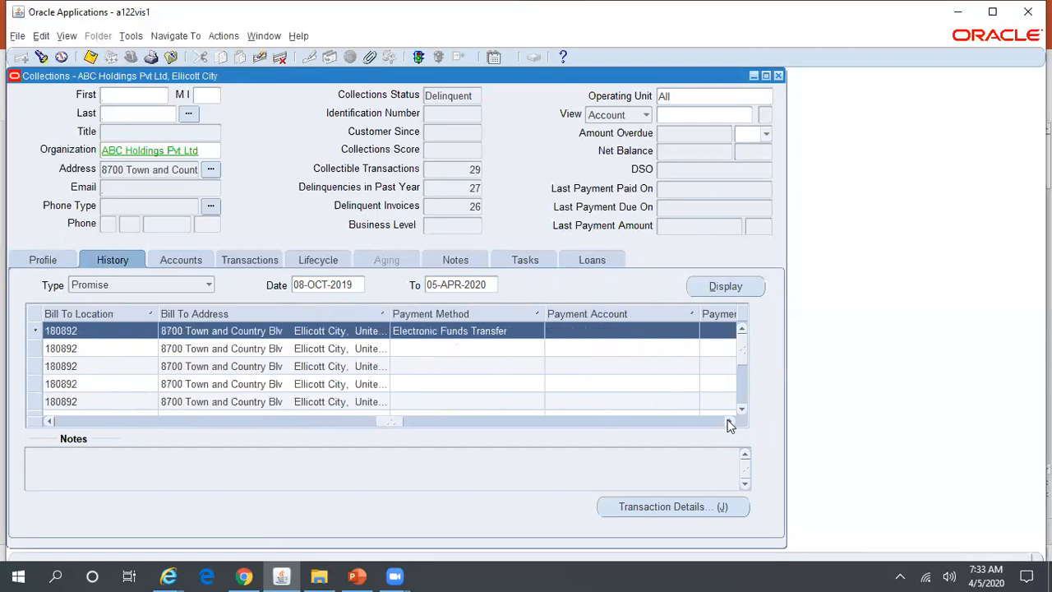
pyautogui.click(729, 421)
pyautogui.click(729, 421)
pyautogui.click(729, 421)
pyautogui.click(728, 421)
pyautogui.click(729, 421)
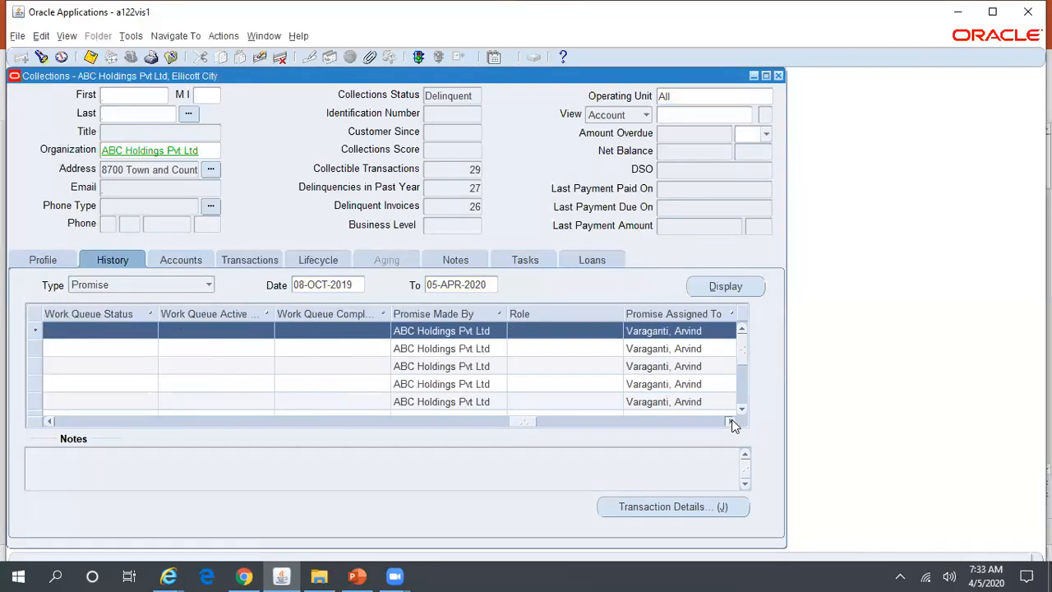
pyautogui.click(728, 421)
pyautogui.moveTo(557, 421); pyautogui.dragTo(220, 421)
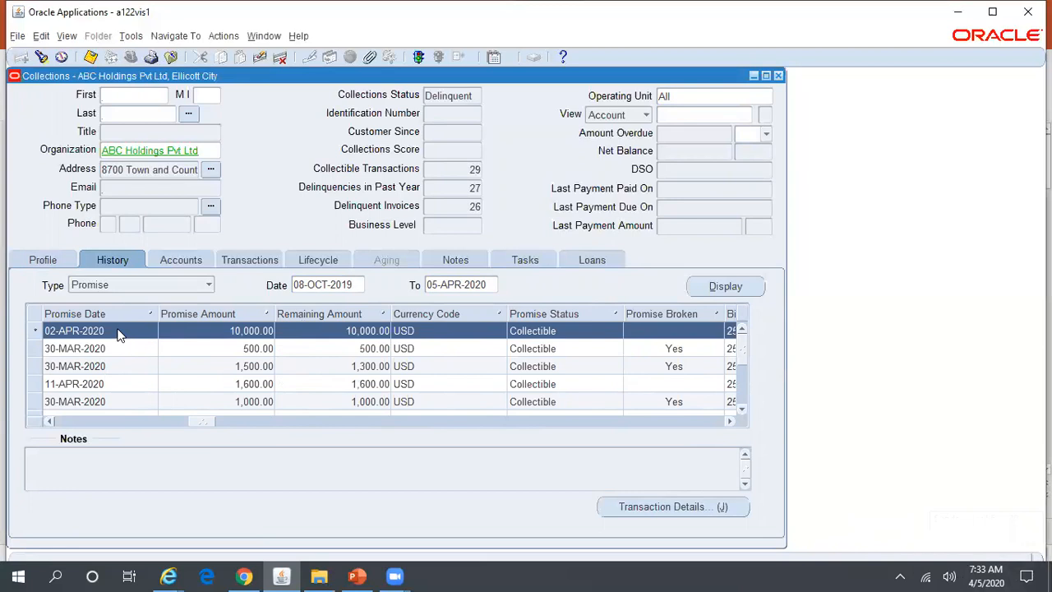
pyautogui.click(355, 575)
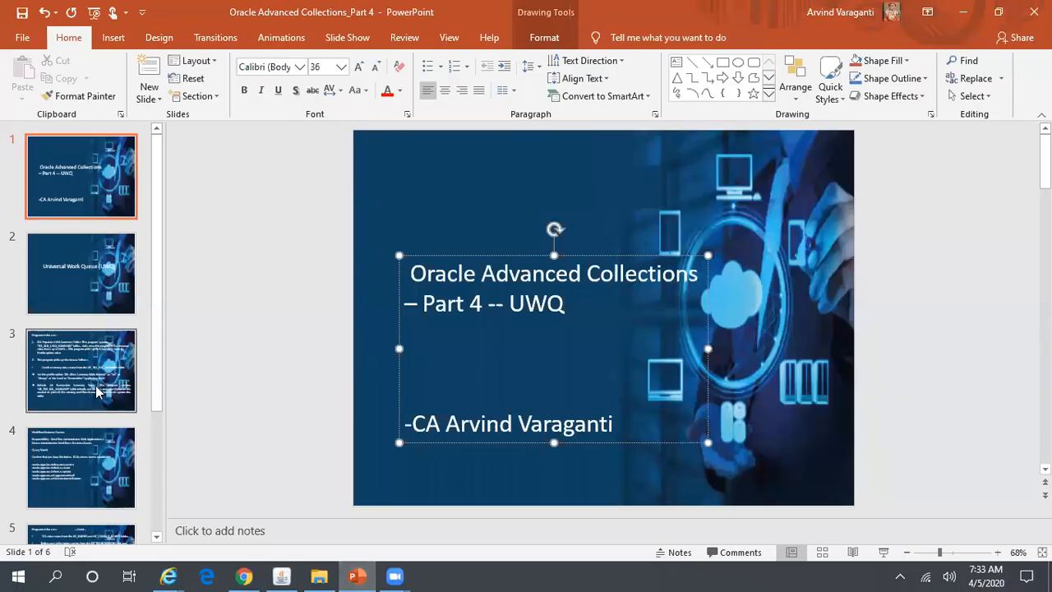
# View slides 3, 4 and 5 listing programs to run, then return to Oracle Applications.
pyautogui.click(96, 392)
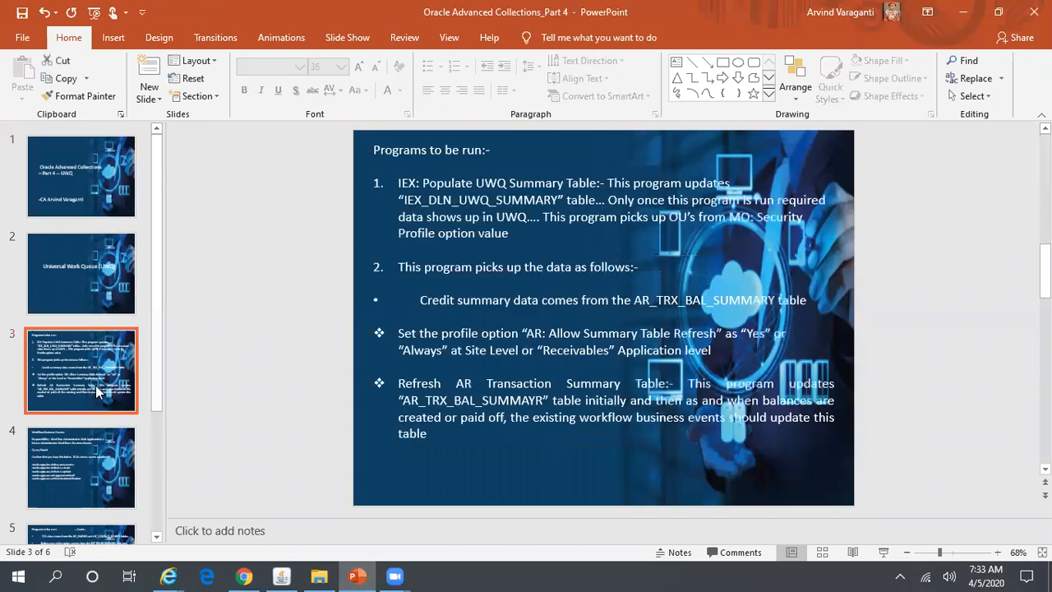
pyautogui.click(85, 473)
pyautogui.click(89, 526)
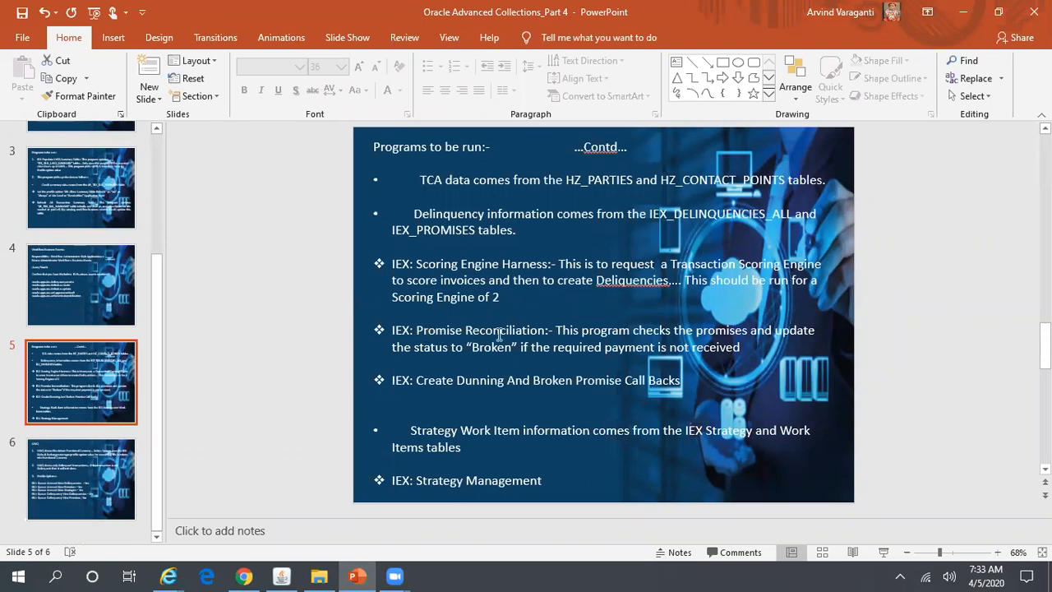
pyautogui.click(283, 575)
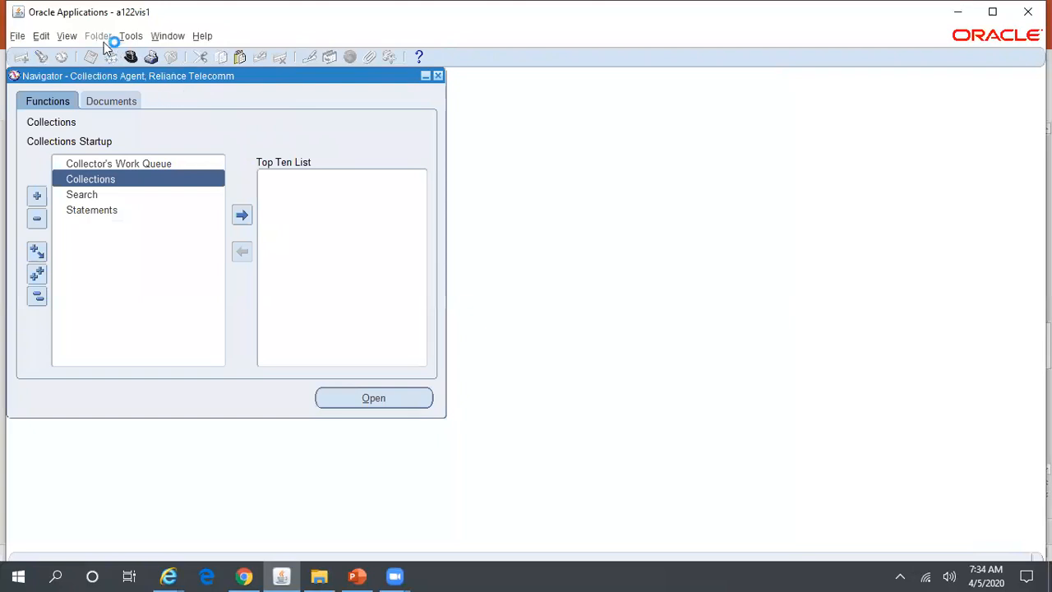
# Submit an IEX: Promise Reconciliation concurrent request without an operating unit.
pyautogui.click(64, 37)
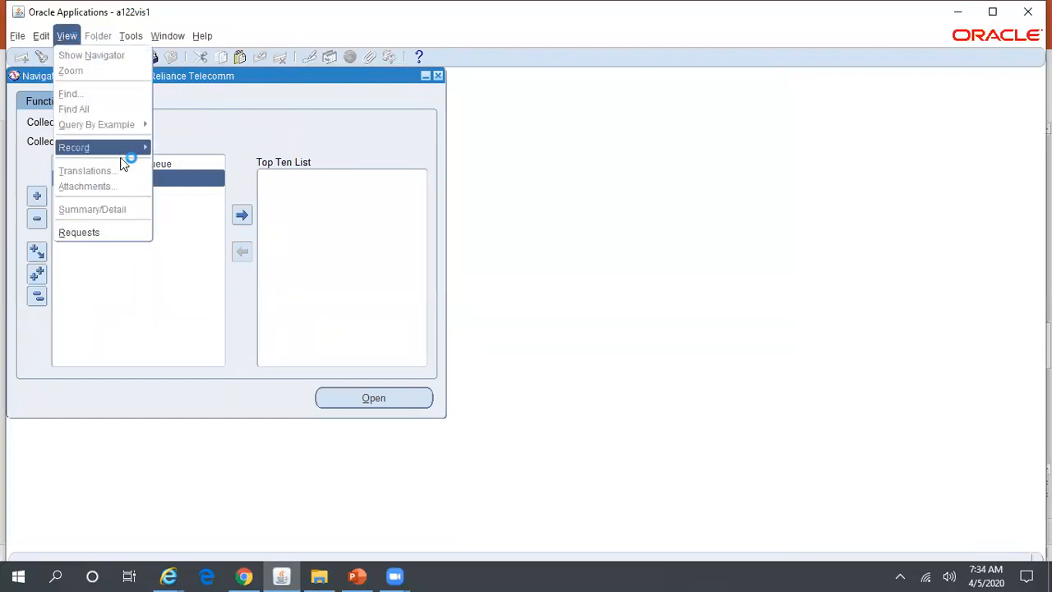
pyautogui.click(128, 234)
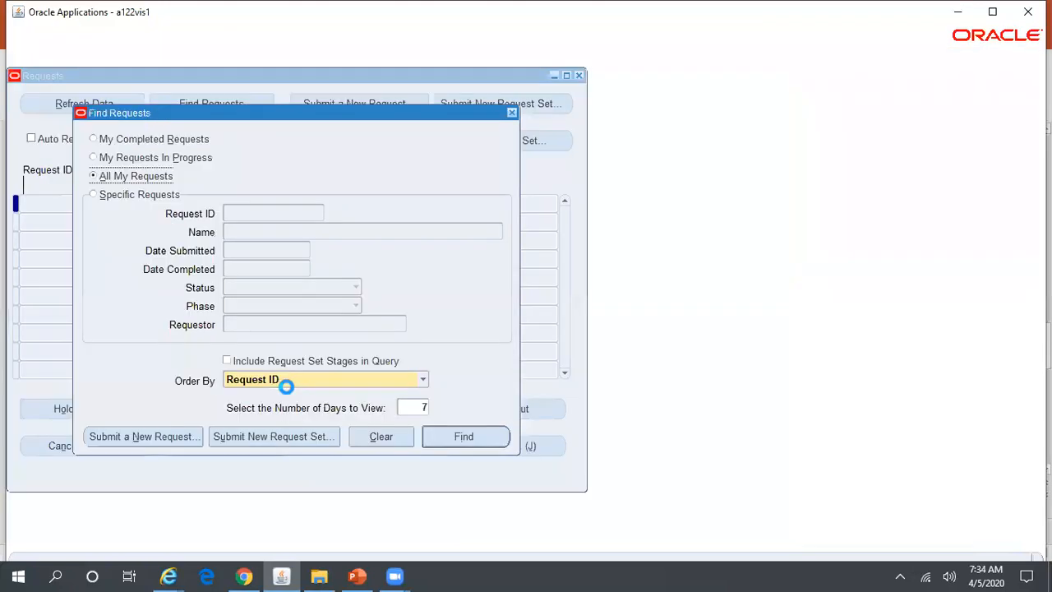
pyautogui.click(190, 437)
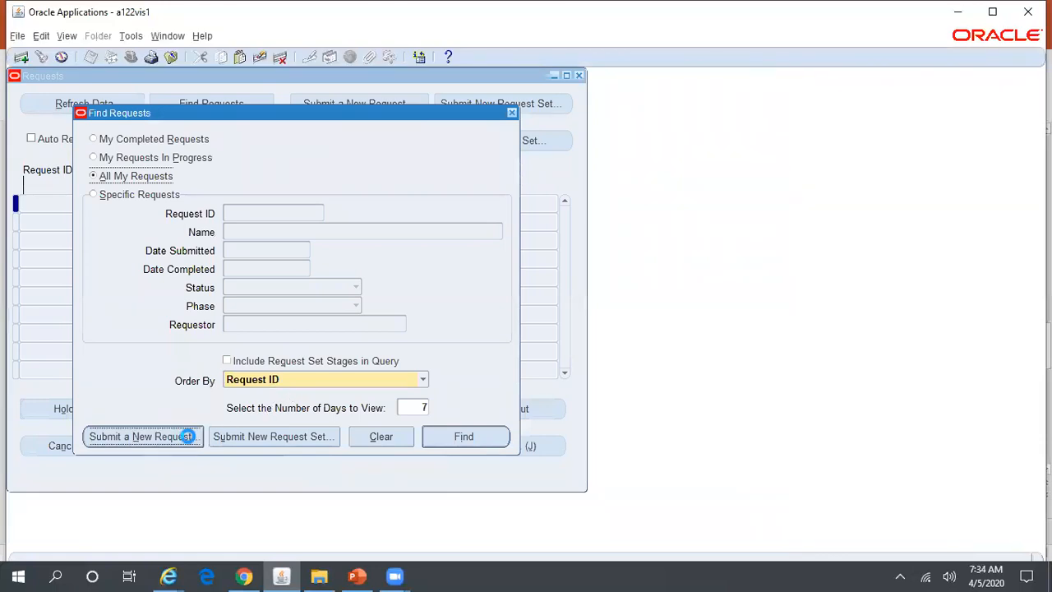
pyautogui.write('IEX%Prom')
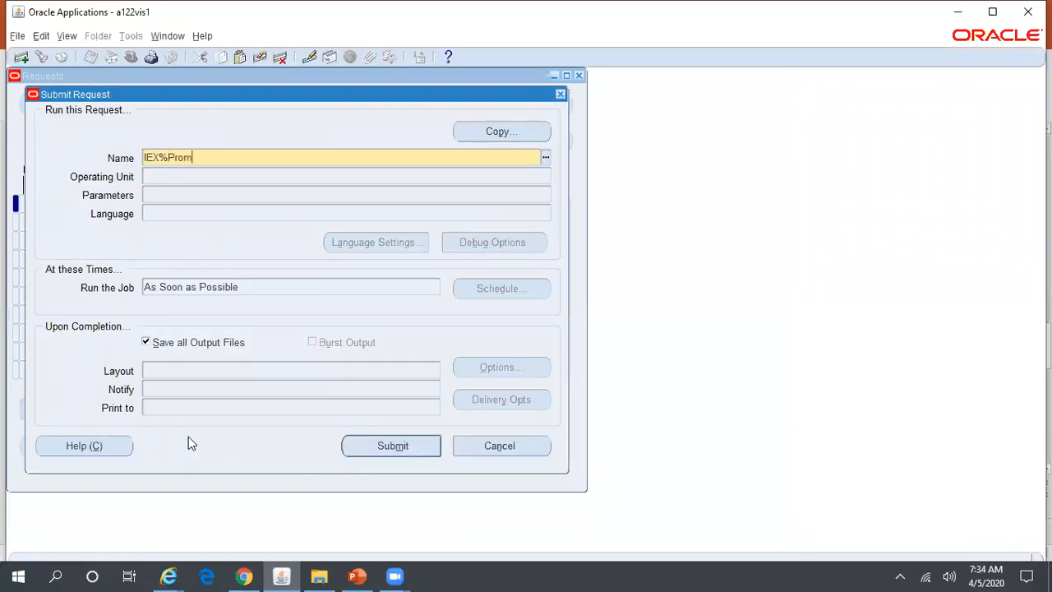
pyautogui.write('ise%')
pyautogui.press('Tab')
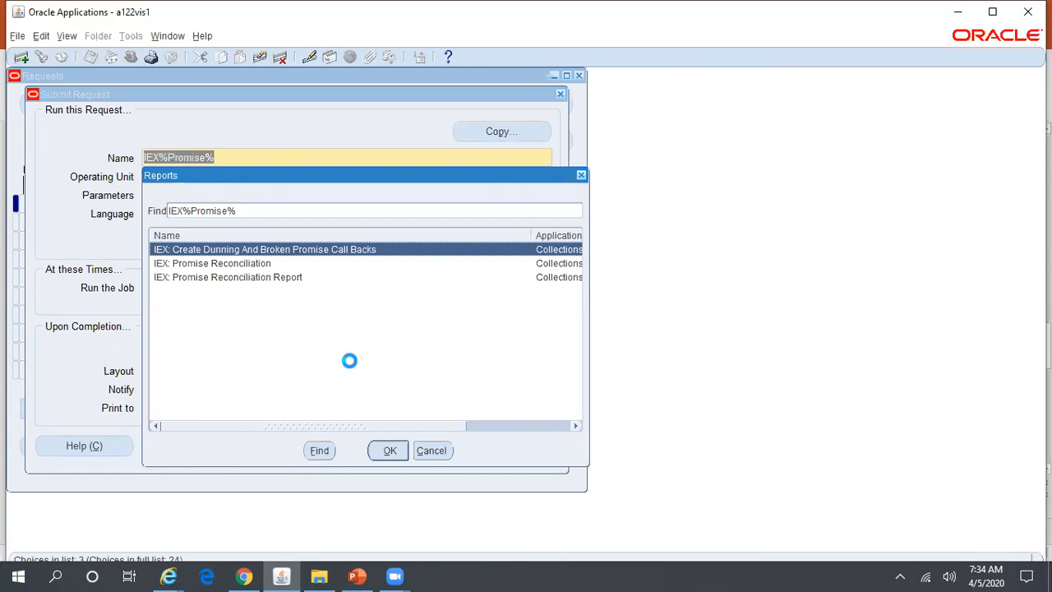
pyautogui.click(257, 263)
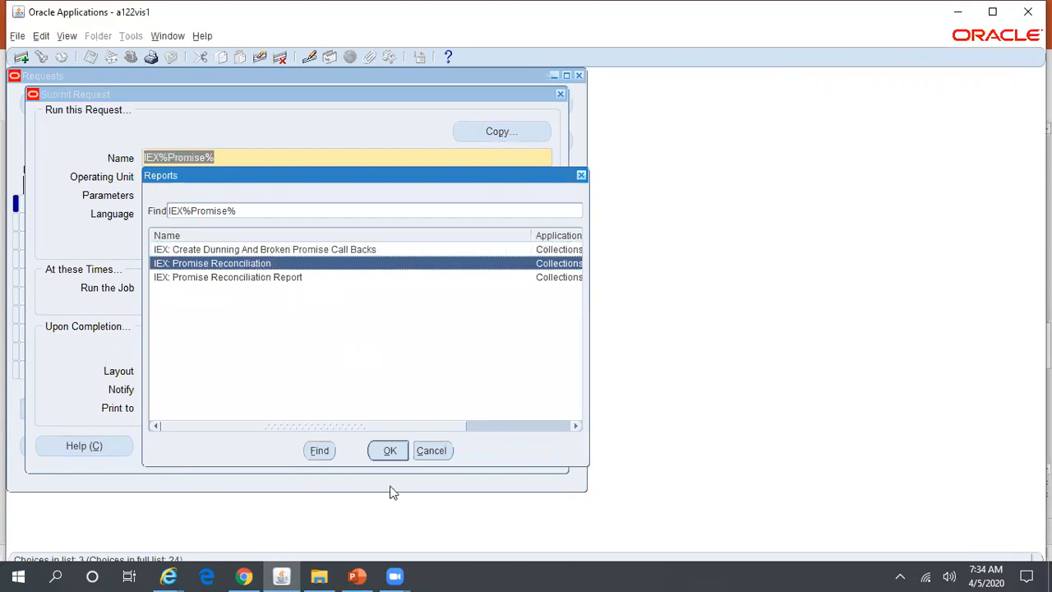
pyautogui.click(390, 451)
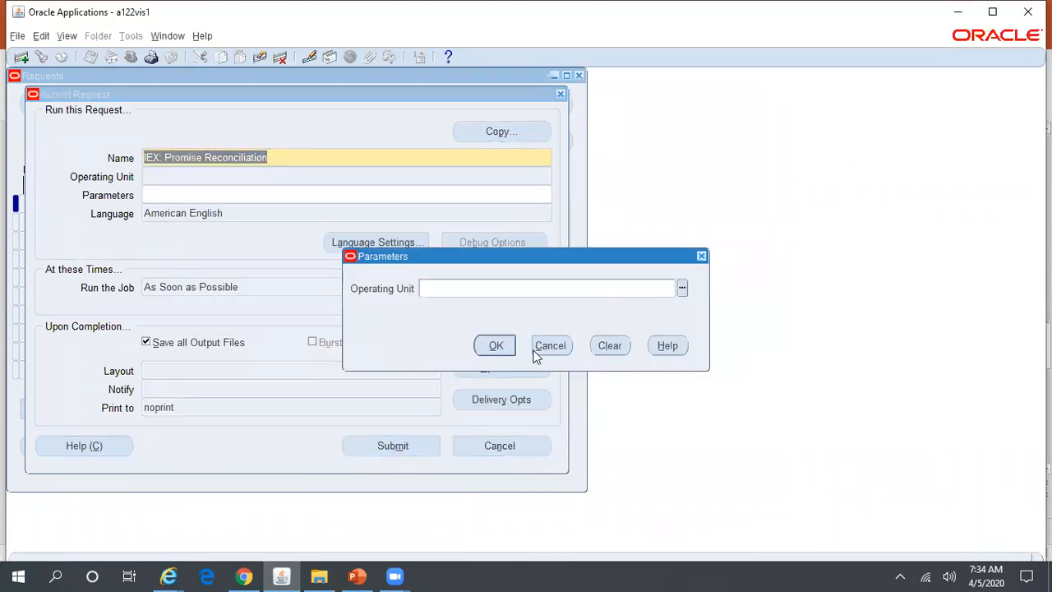
pyautogui.click(497, 346)
pyautogui.click(391, 442)
pyautogui.click(570, 346)
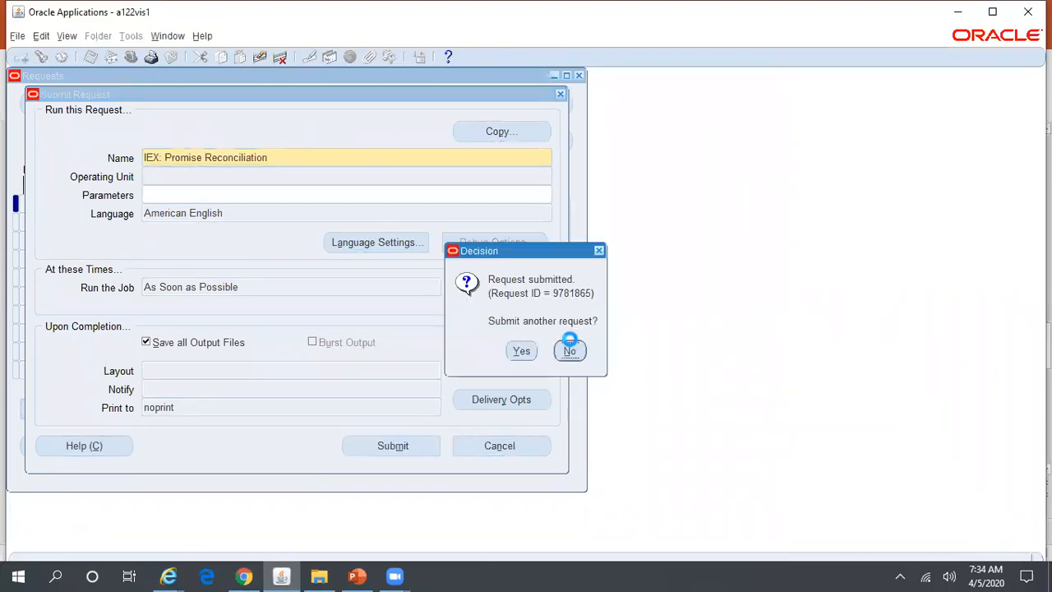
# Refresh the request list until the reconciliation completes Normal, then close the requests window.
pyautogui.click(463, 439)
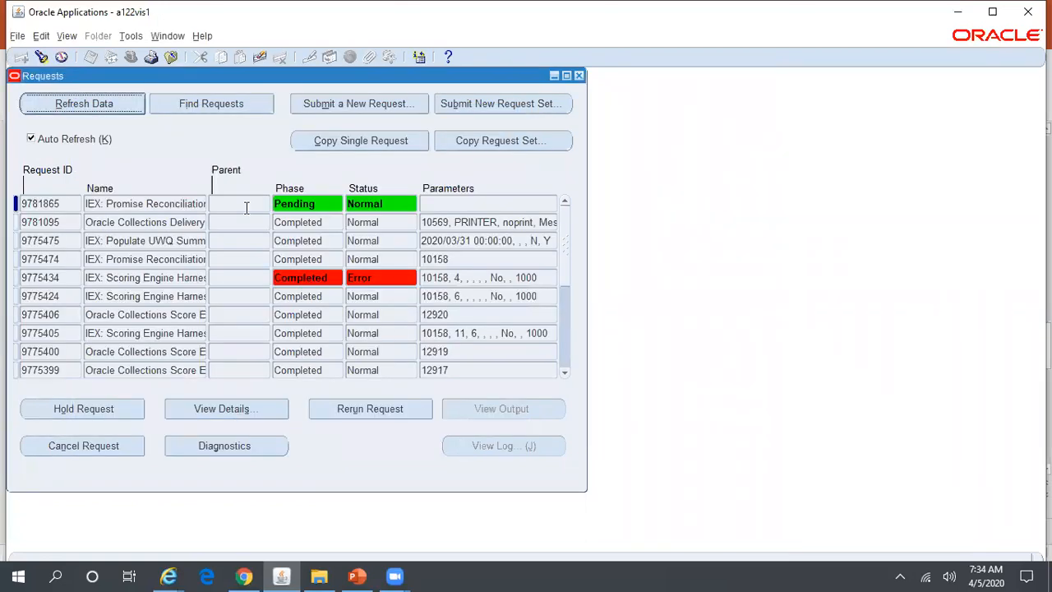
pyautogui.click(97, 107)
pyautogui.click(96, 108)
pyautogui.click(97, 107)
pyautogui.click(97, 108)
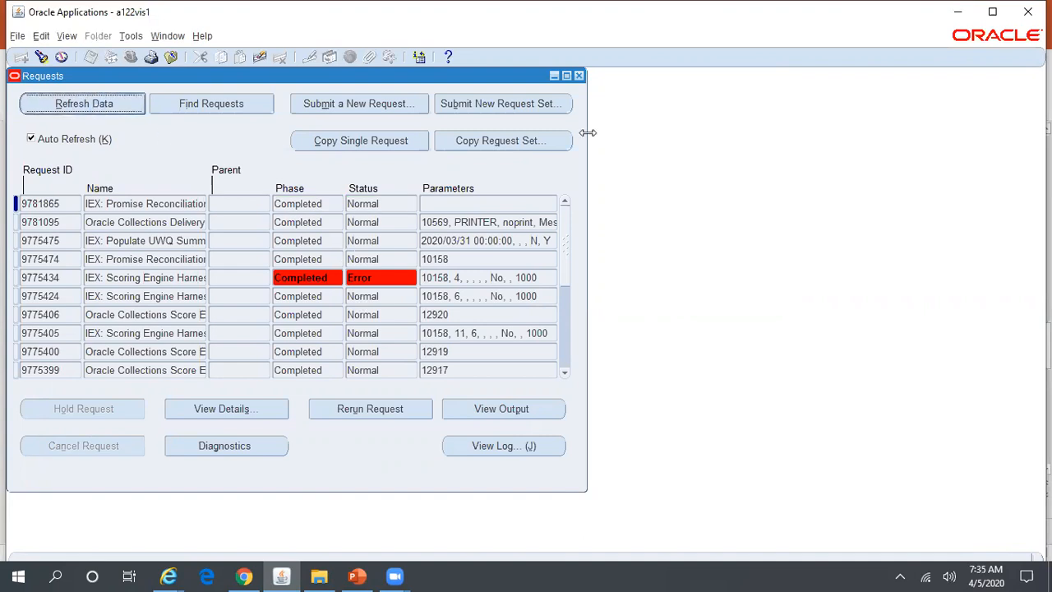
pyautogui.click(578, 76)
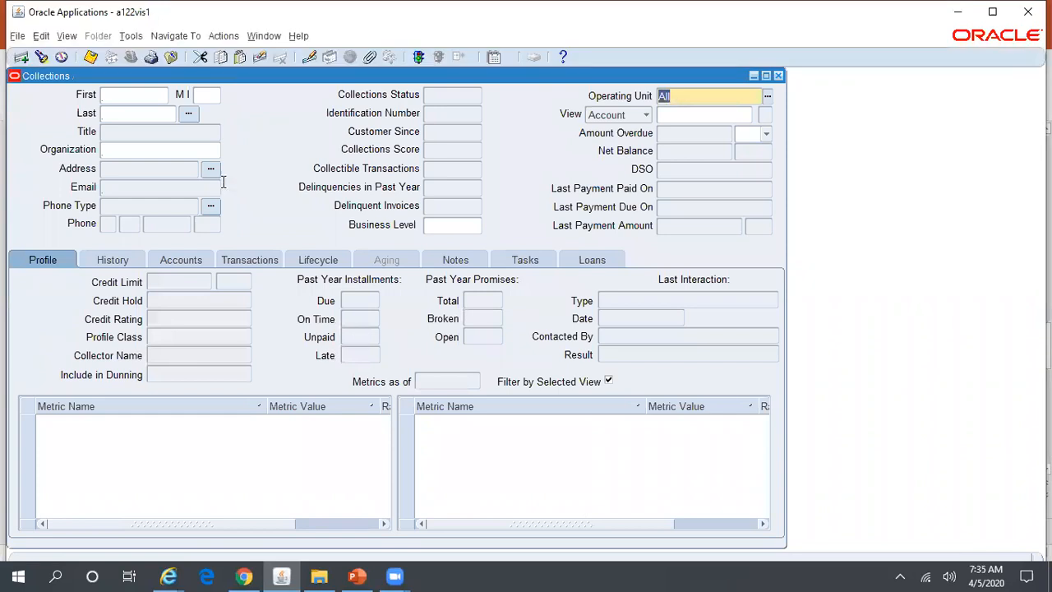
# Search organizations for ABC%Hold%, load ABC Holdings Pvt Ltd, and open its History type list.
pyautogui.click(201, 152)
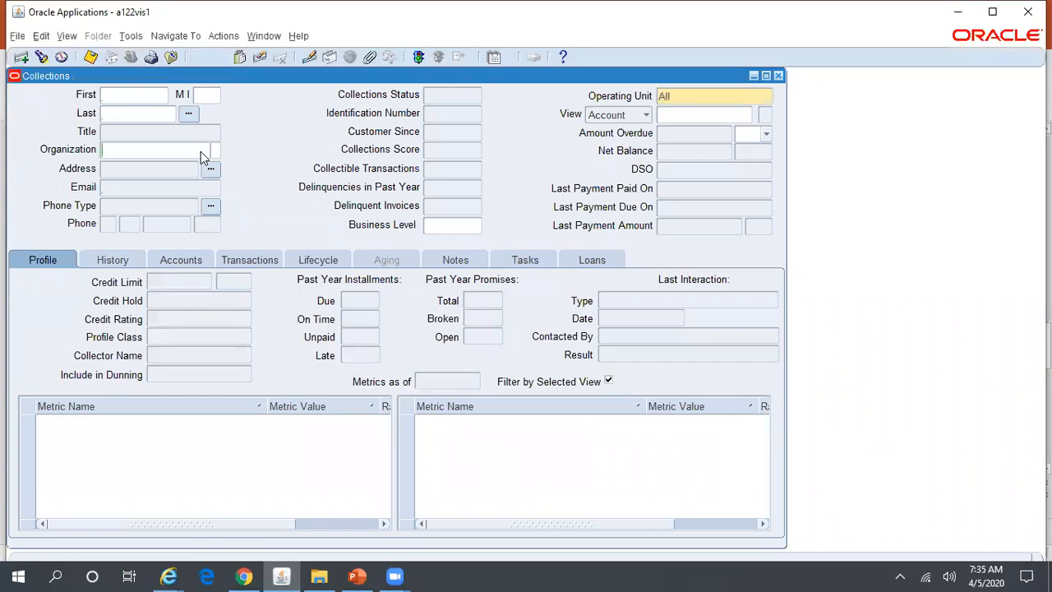
pyautogui.click(212, 150)
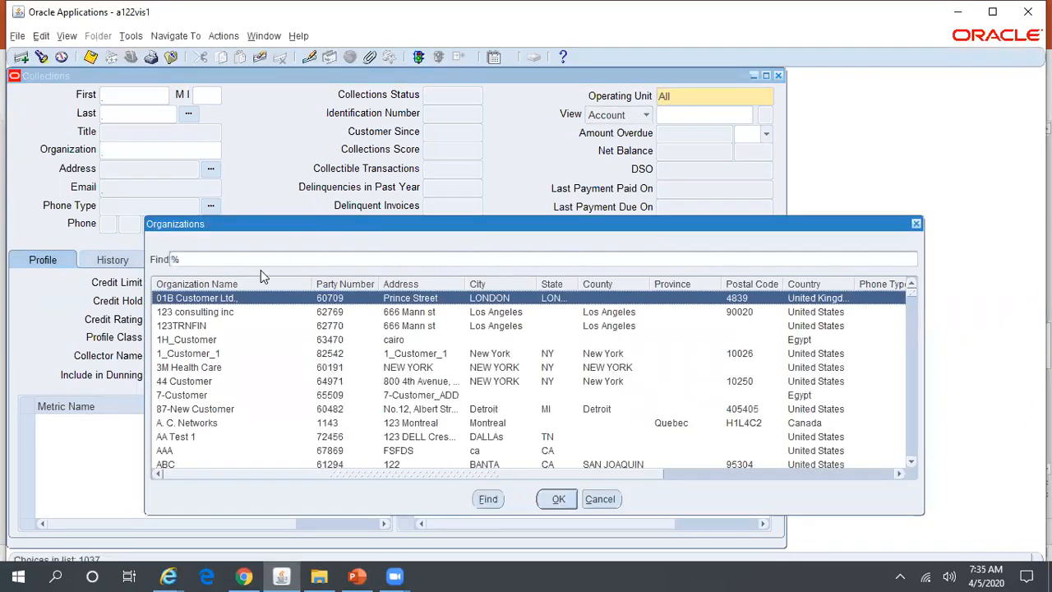
pyautogui.write('A')
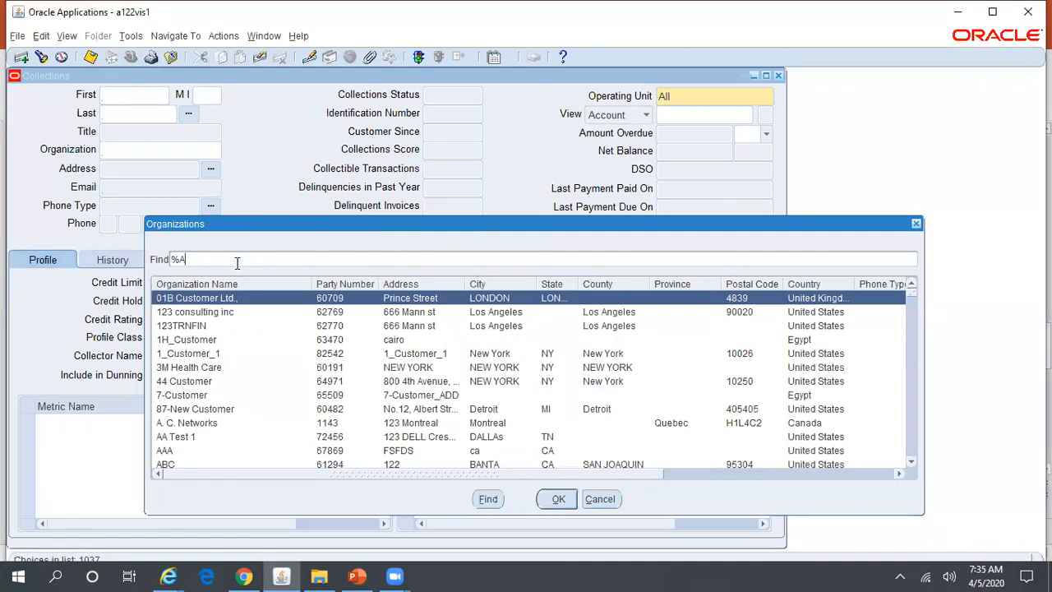
pyautogui.write('BC%Hold%')
pyautogui.click(485, 499)
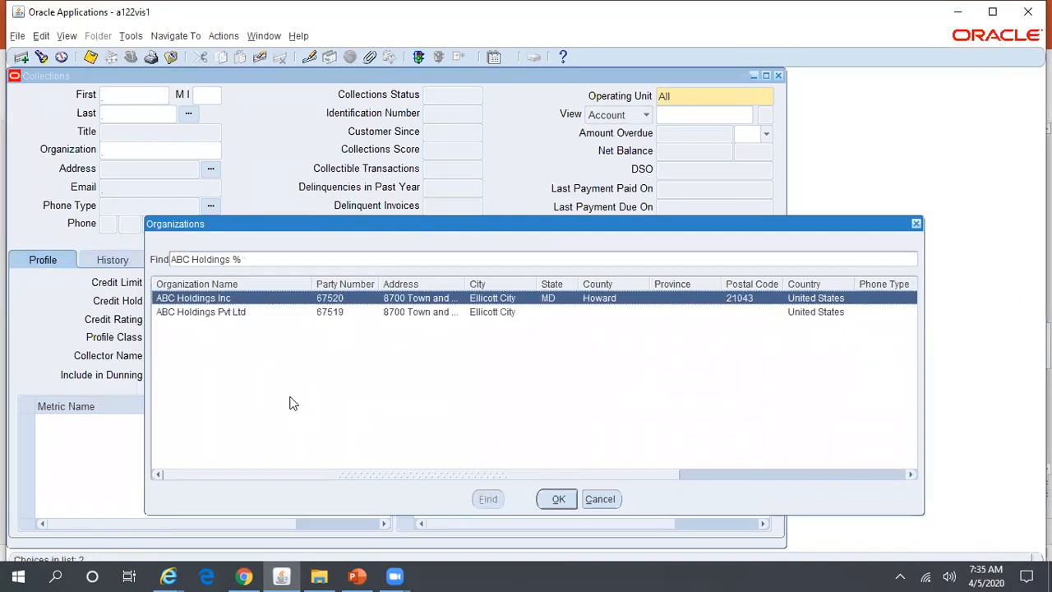
pyautogui.click(331, 315)
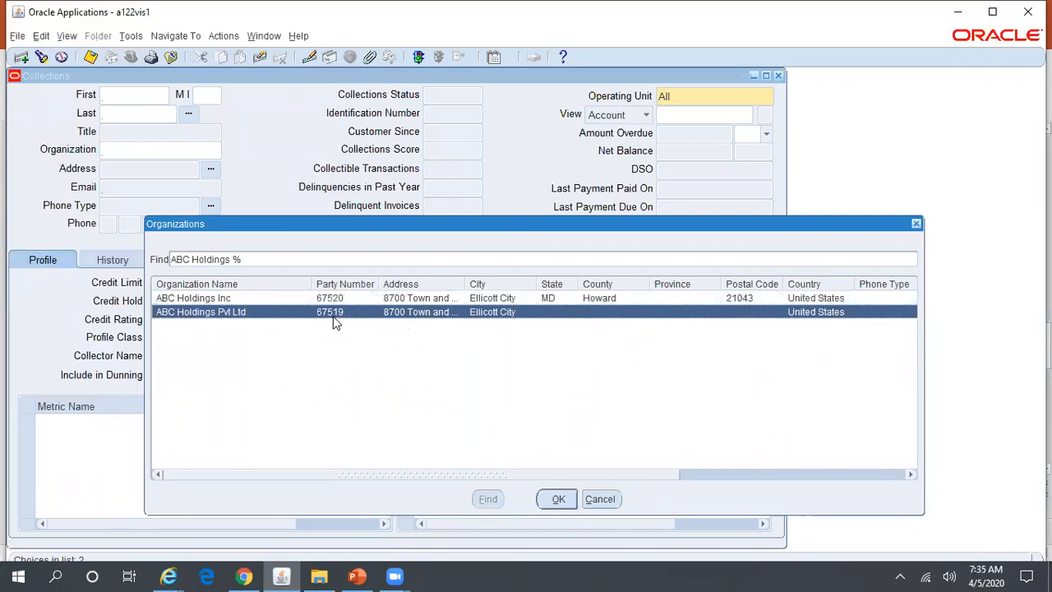
pyautogui.click(546, 496)
pyautogui.click(112, 261)
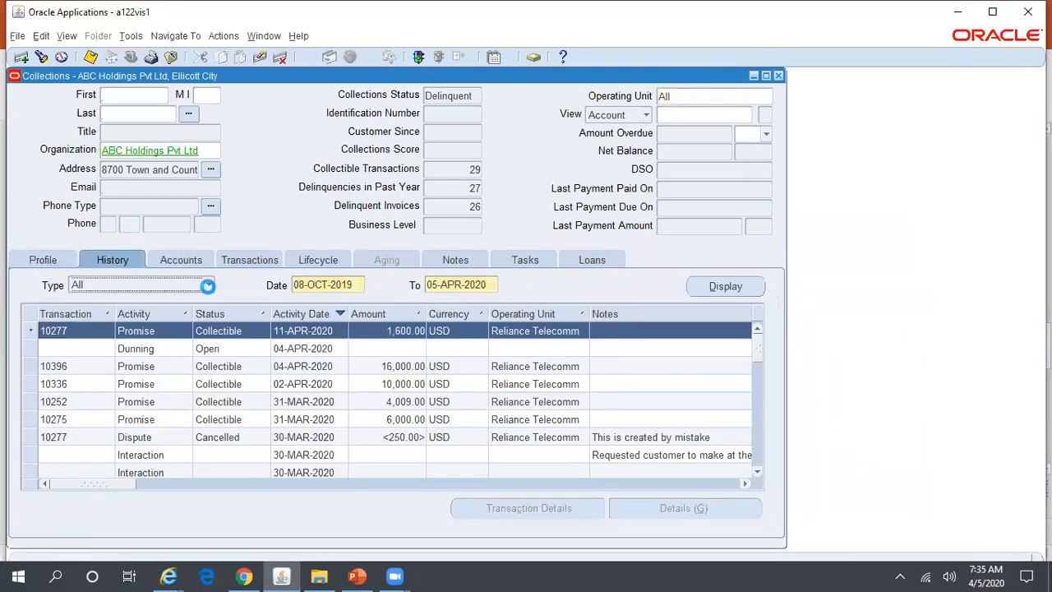
pyautogui.click(209, 287)
# Filter History to Promise, display it, and scroll right to promise amounts and statuses.
pyautogui.scroll(-2, 199, 345)
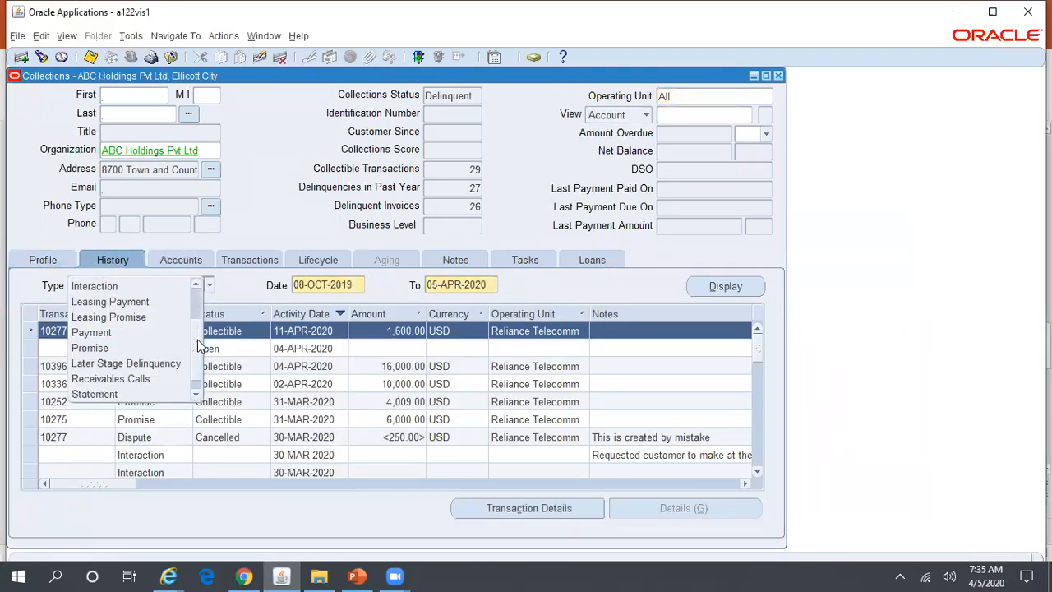
pyautogui.click(170, 348)
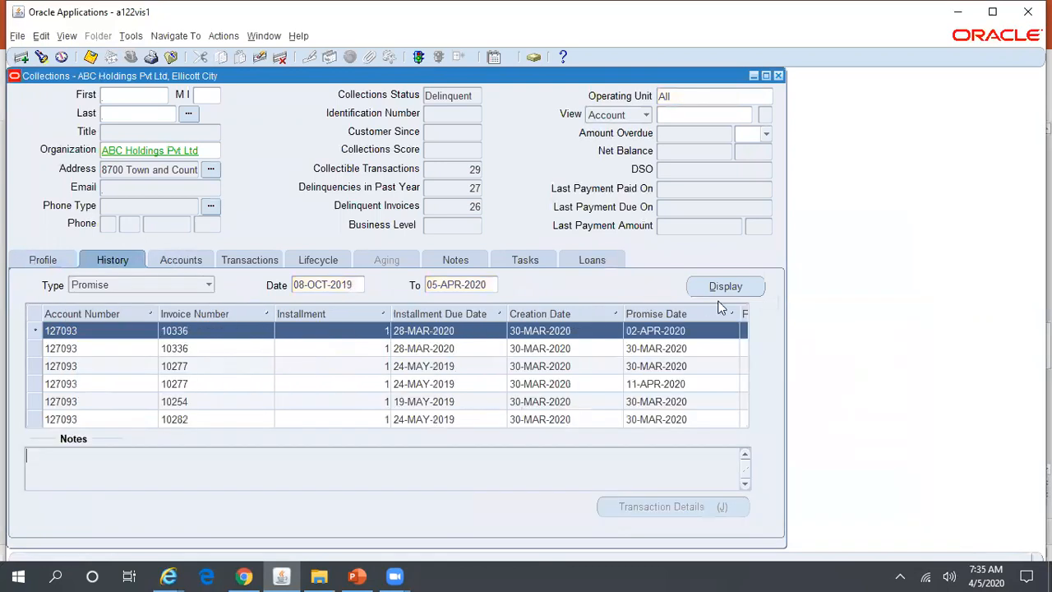
pyautogui.click(739, 289)
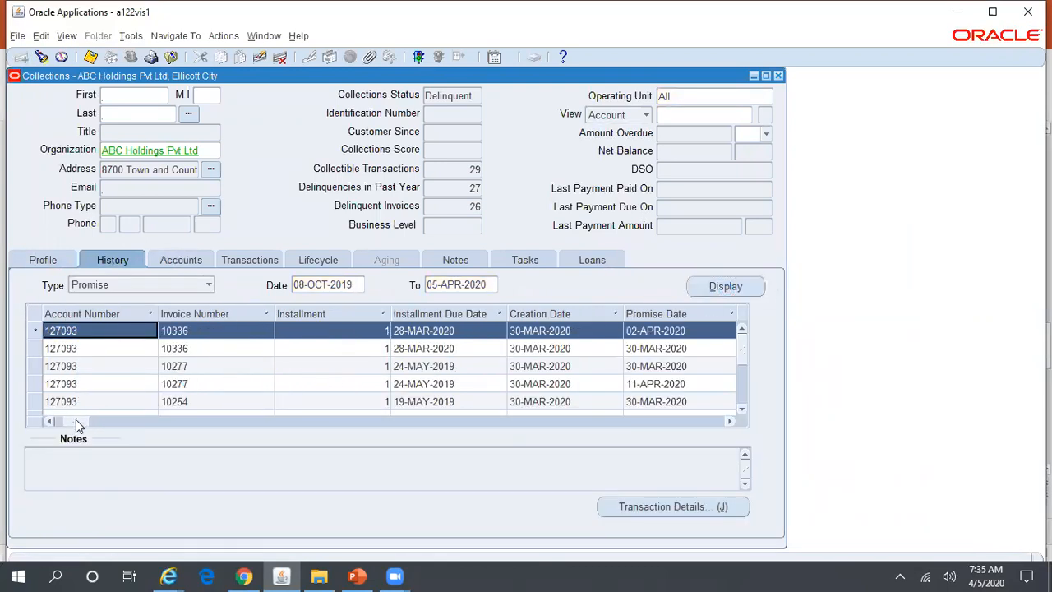
pyautogui.click(732, 421)
pyautogui.click(731, 422)
pyautogui.click(731, 422)
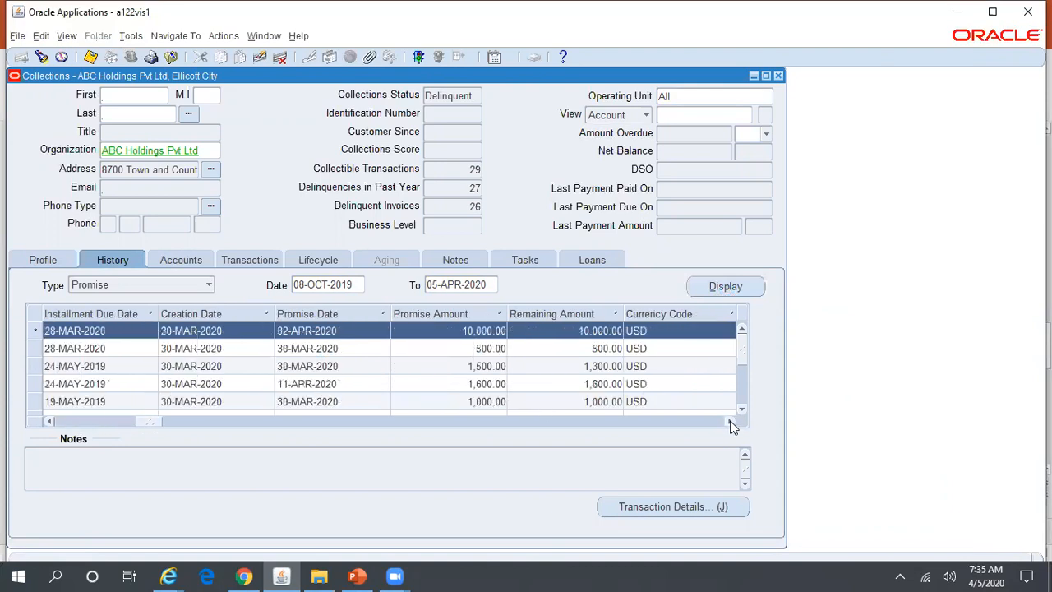
pyautogui.click(732, 421)
pyautogui.click(732, 421)
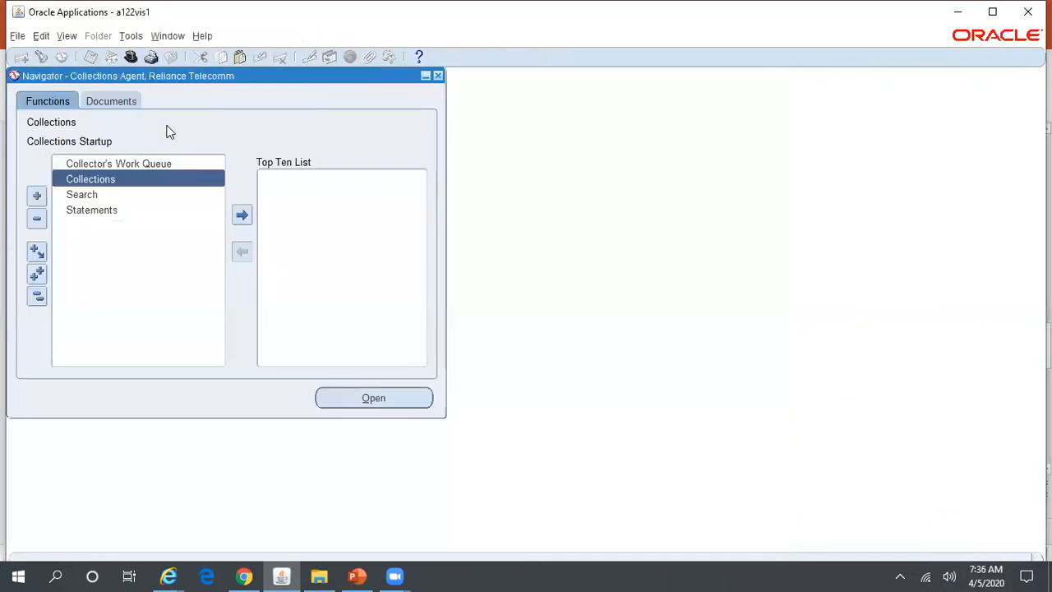
# Open the Collector's Work Queue, select the 02-APR-2020 10,000.00 broken promise, then list Callback tasks.
pyautogui.click(130, 164)
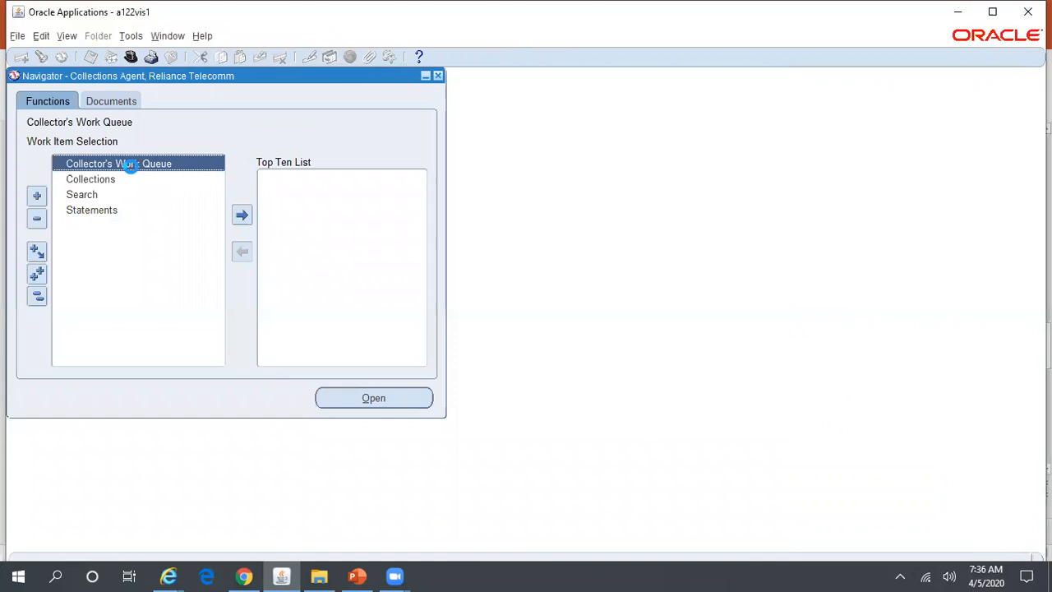
pyautogui.doubleClick(132, 165)
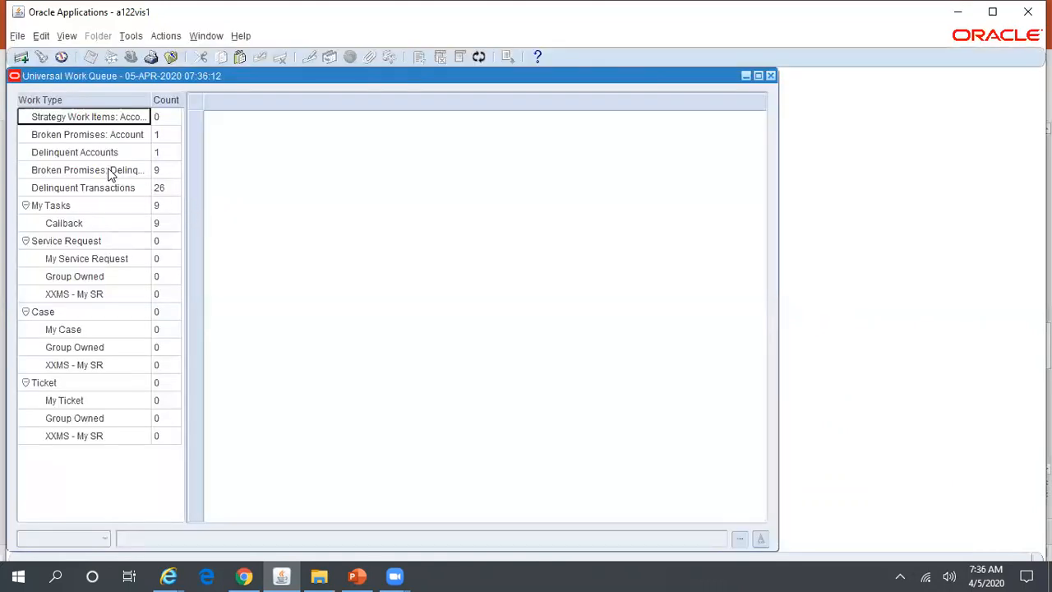
pyautogui.click(110, 170)
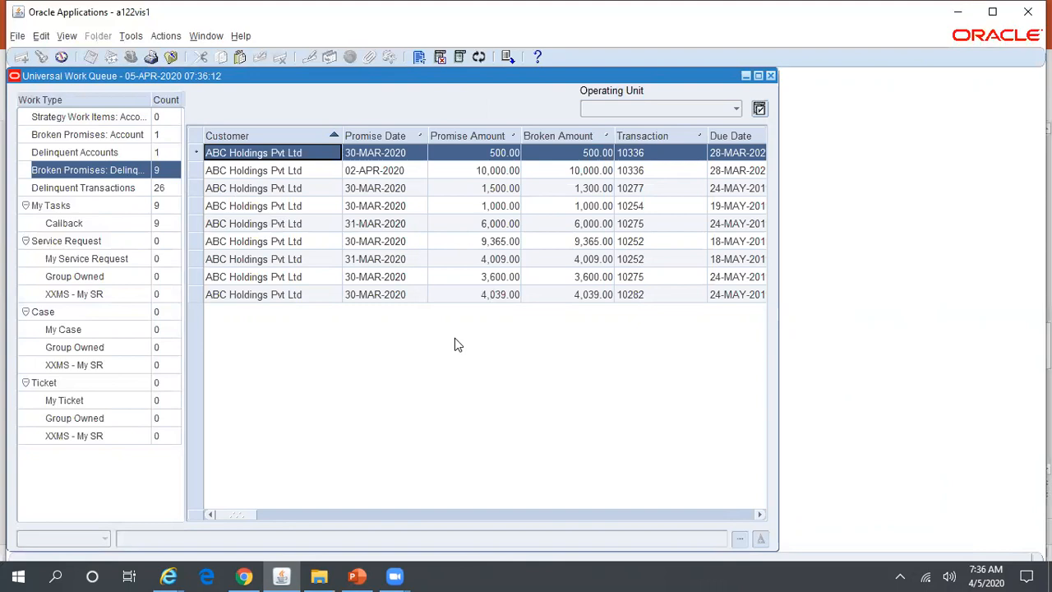
pyautogui.click(471, 171)
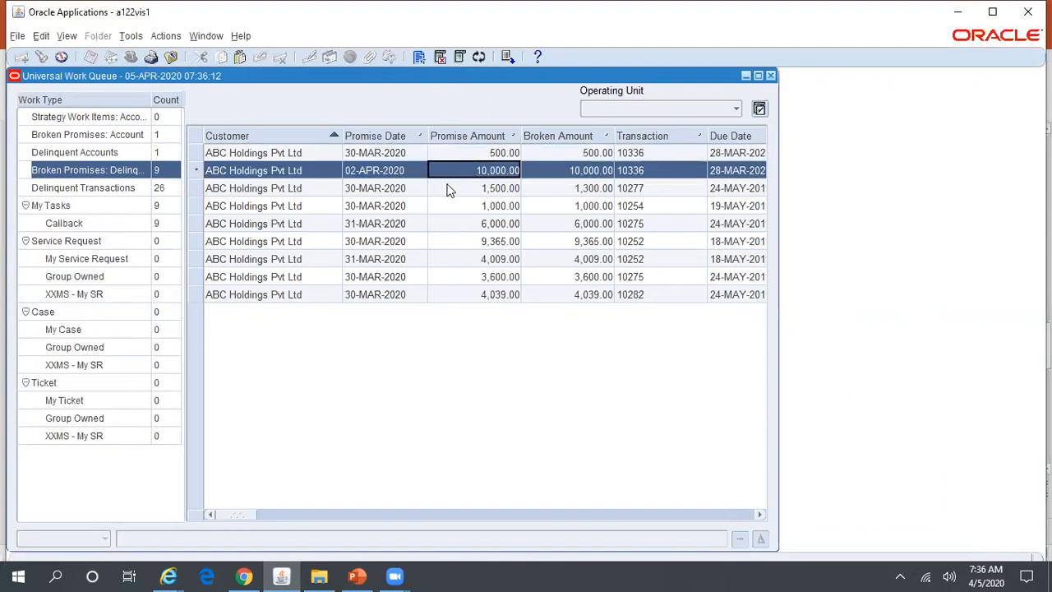
pyautogui.click(108, 222)
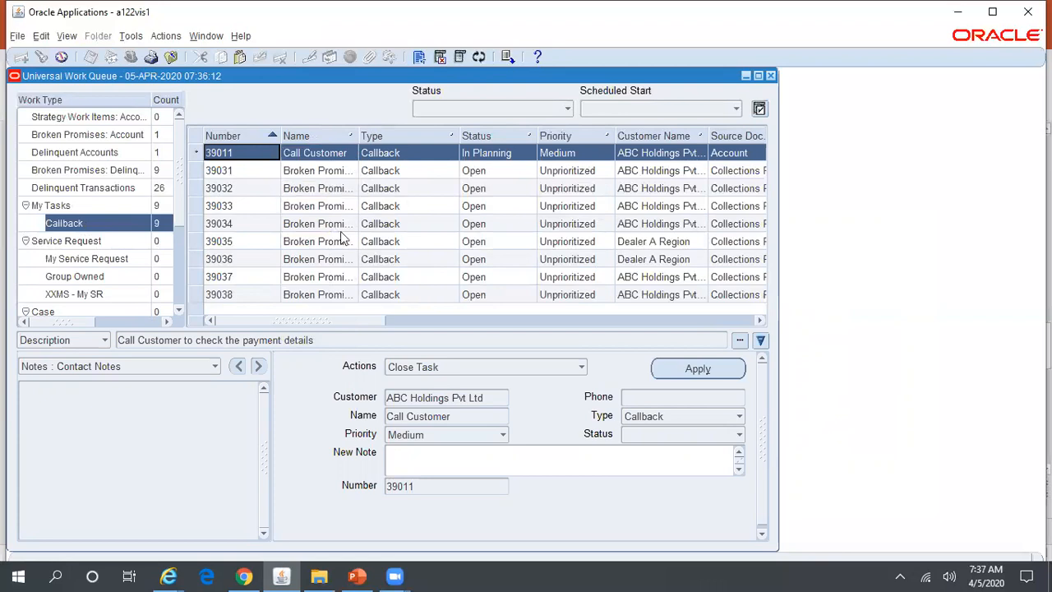
pyautogui.click(356, 576)
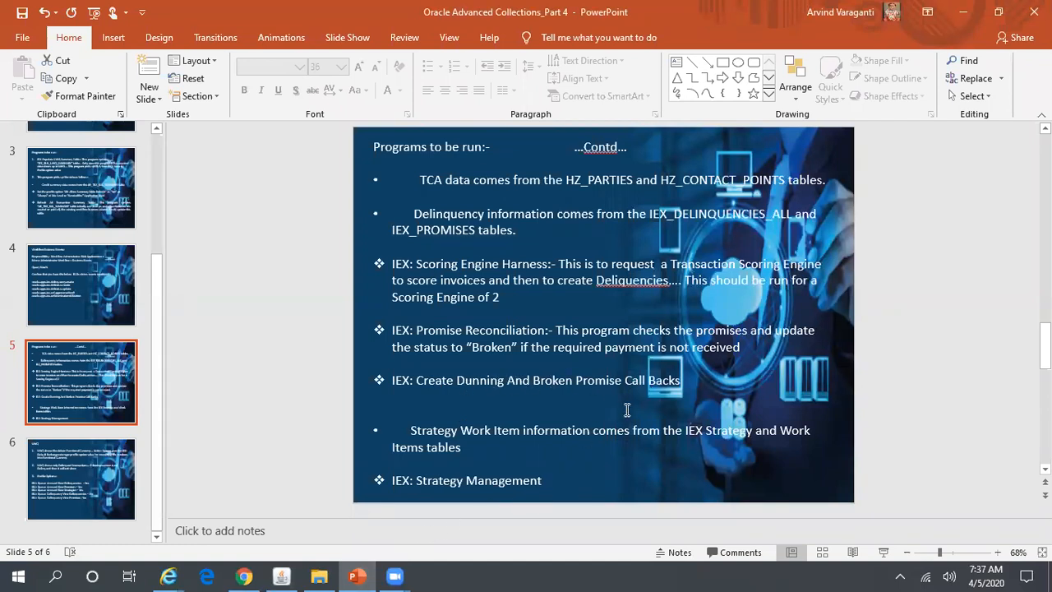
pyautogui.click(281, 575)
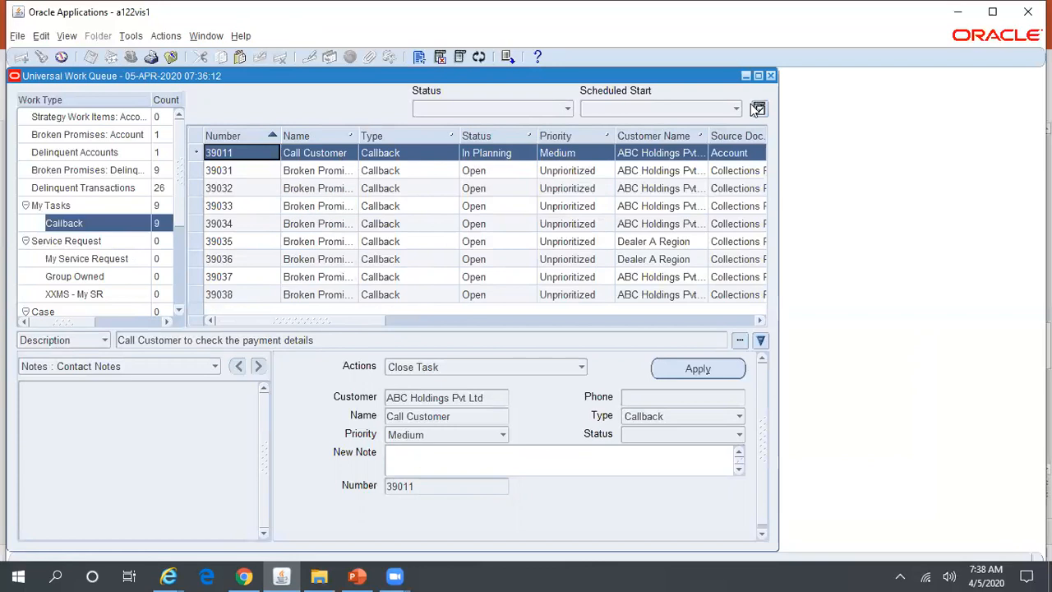
# Close the Universal Work Queue with Other Work as the break reason.
pyautogui.click(770, 75)
pyautogui.click(501, 298)
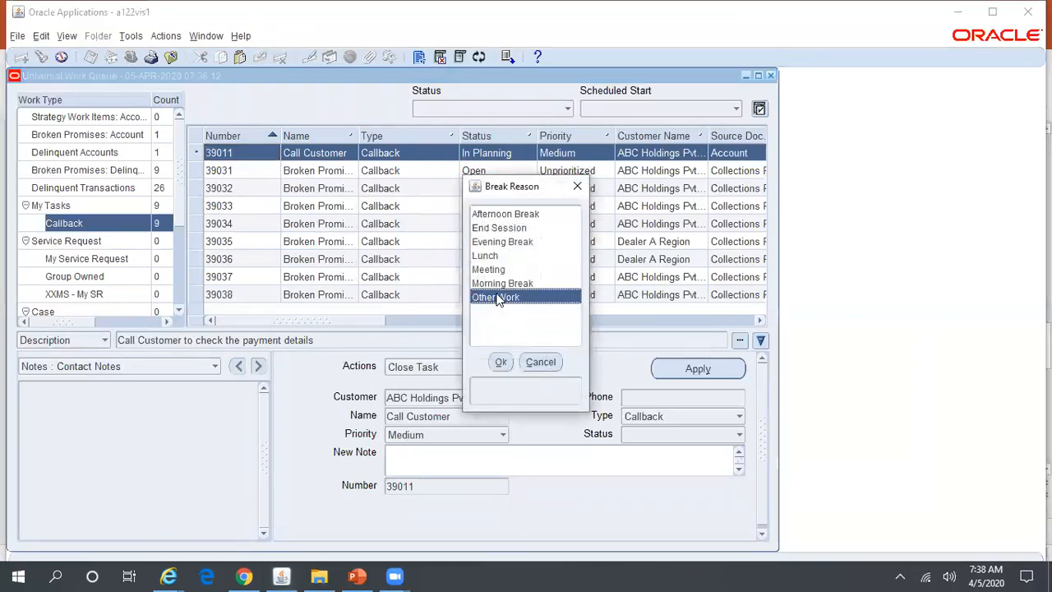
pyautogui.click(500, 364)
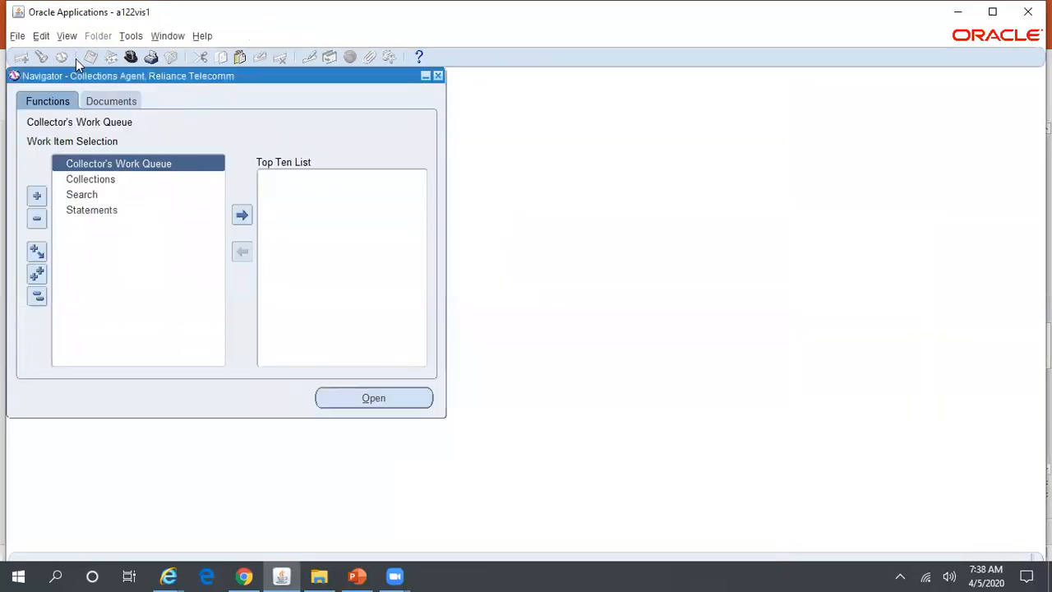
# Submit the IEX: Create Dunning And Broken Promise Call Backs concurrent request.
pyautogui.click(69, 37)
pyautogui.click(115, 232)
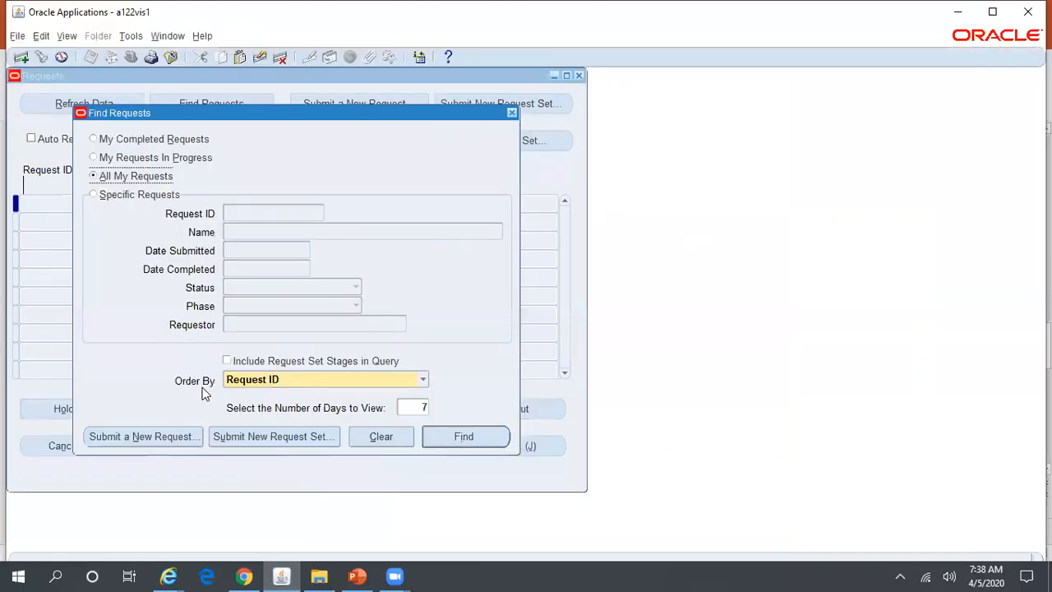
pyautogui.click(185, 433)
pyautogui.write('IEX%')
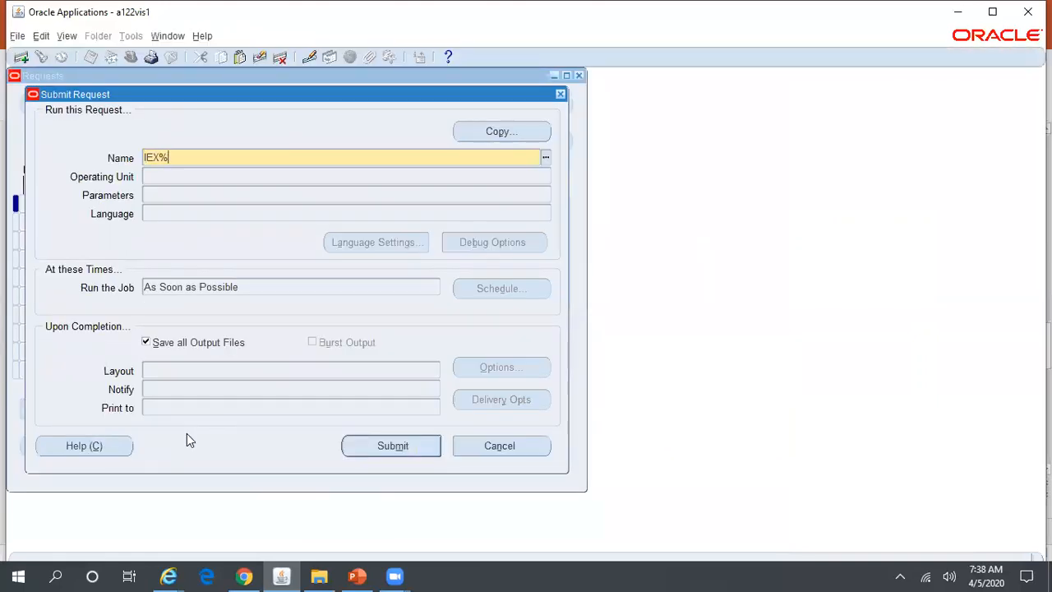
pyautogui.write('Create%Du%')
pyautogui.press('Tab')
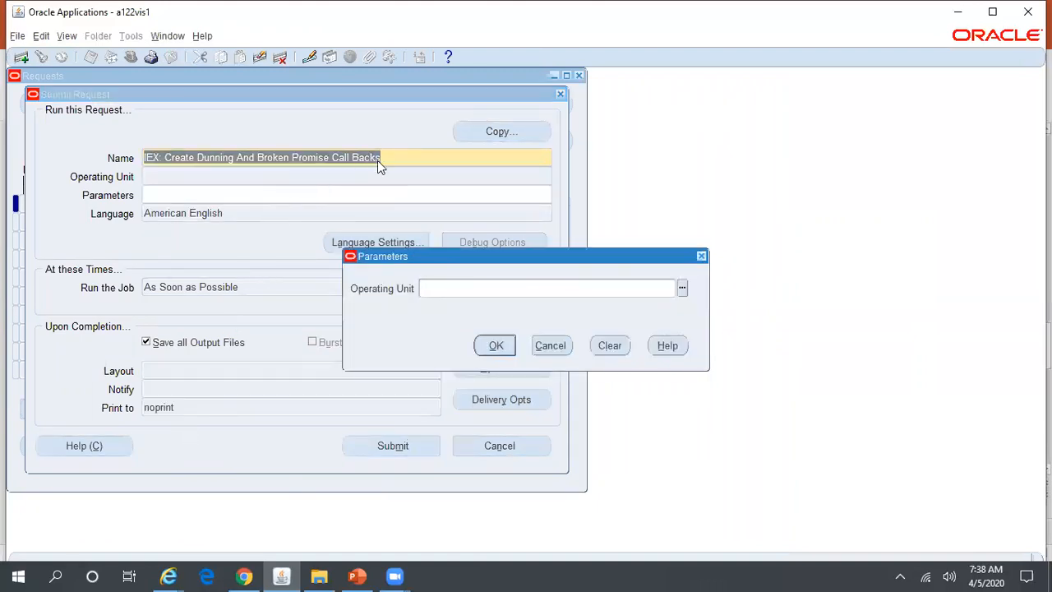
pyautogui.click(497, 345)
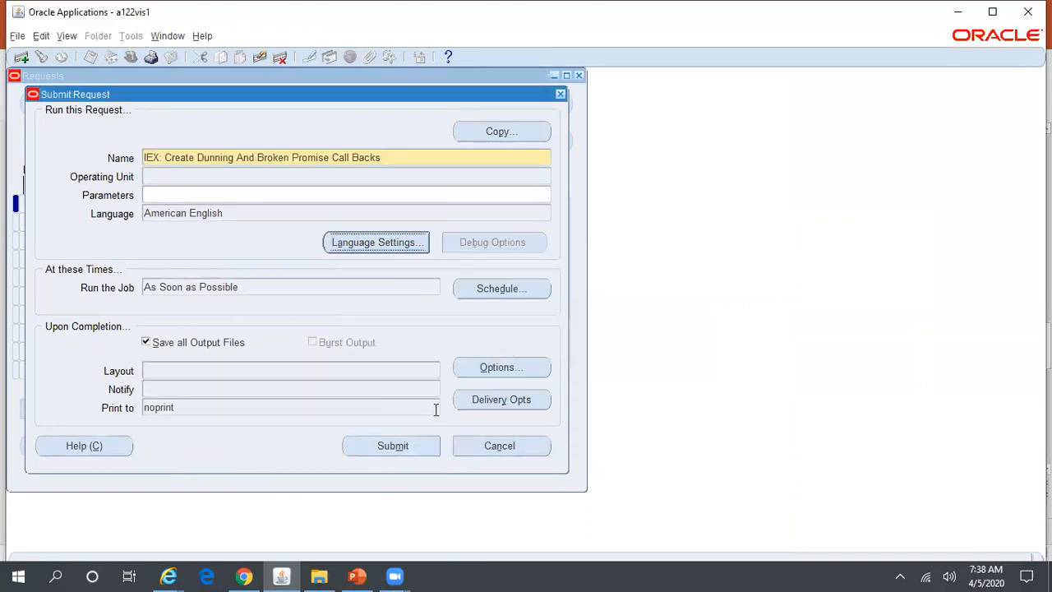
pyautogui.click(411, 443)
pyautogui.click(565, 352)
# Refresh request 9781870 until it completes with Normal status, then close Requests.
pyautogui.click(493, 436)
pyautogui.click(99, 98)
pyautogui.click(100, 98)
pyautogui.click(101, 97)
pyautogui.click(100, 98)
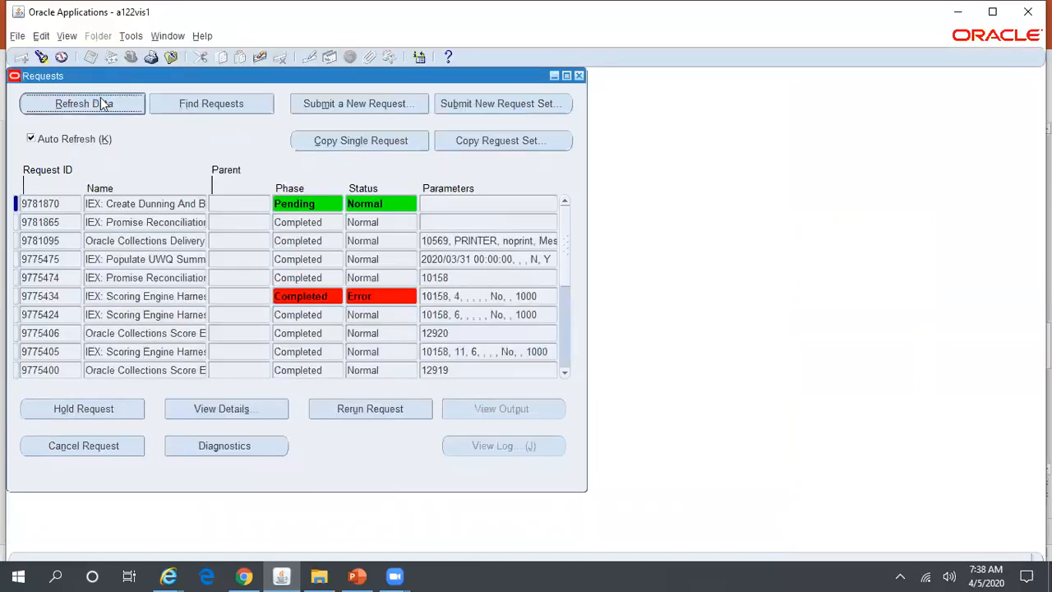
pyautogui.click(102, 102)
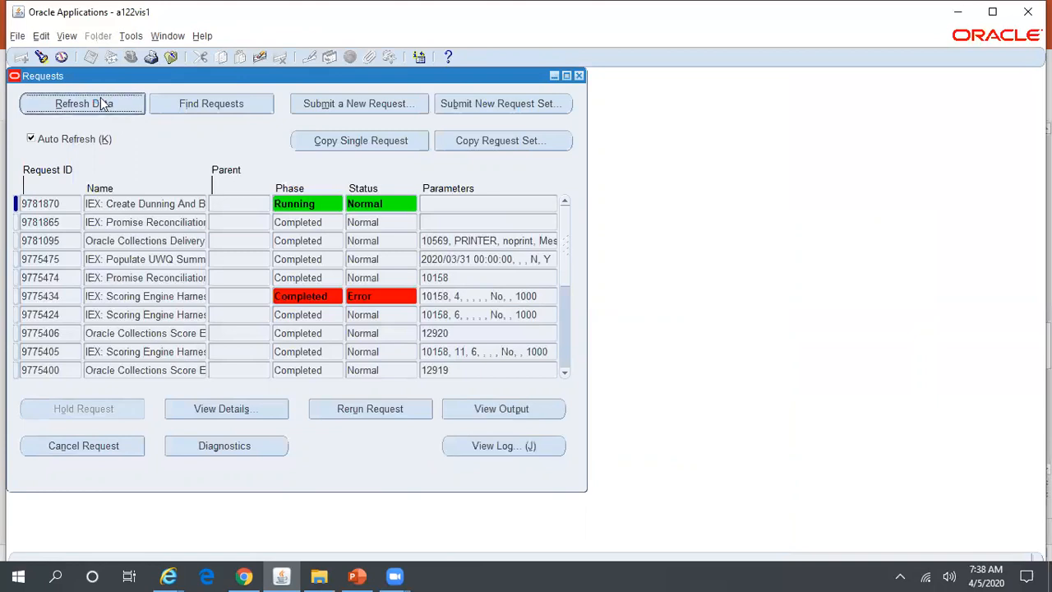
pyautogui.click(102, 104)
pyautogui.click(578, 75)
# Reopen the Collector's Work Queue, list the 13 Callback tasks, and widen the Name column.
pyautogui.click(173, 154)
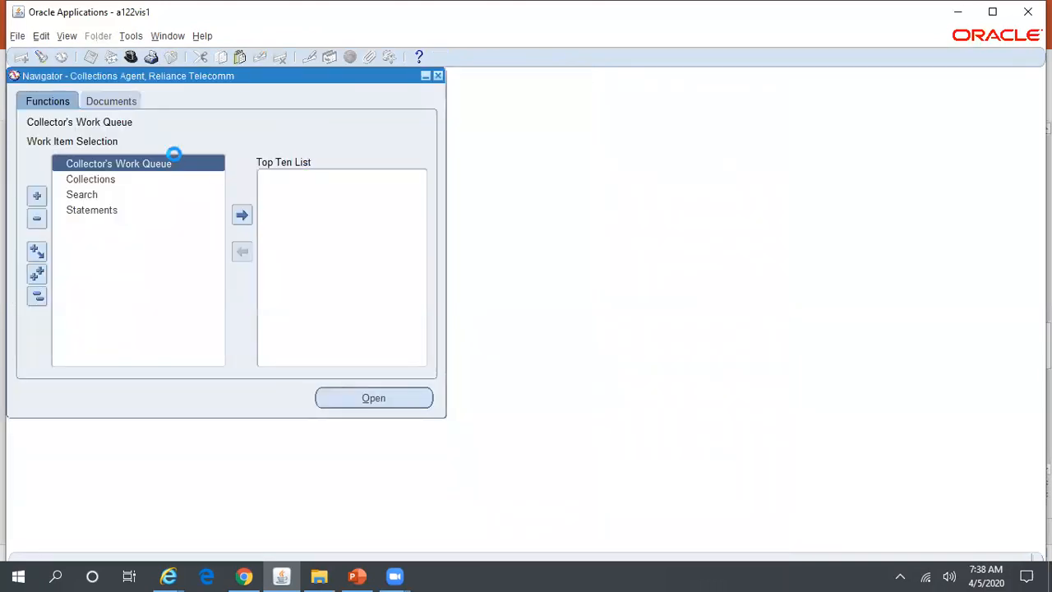
pyautogui.doubleClick(173, 155)
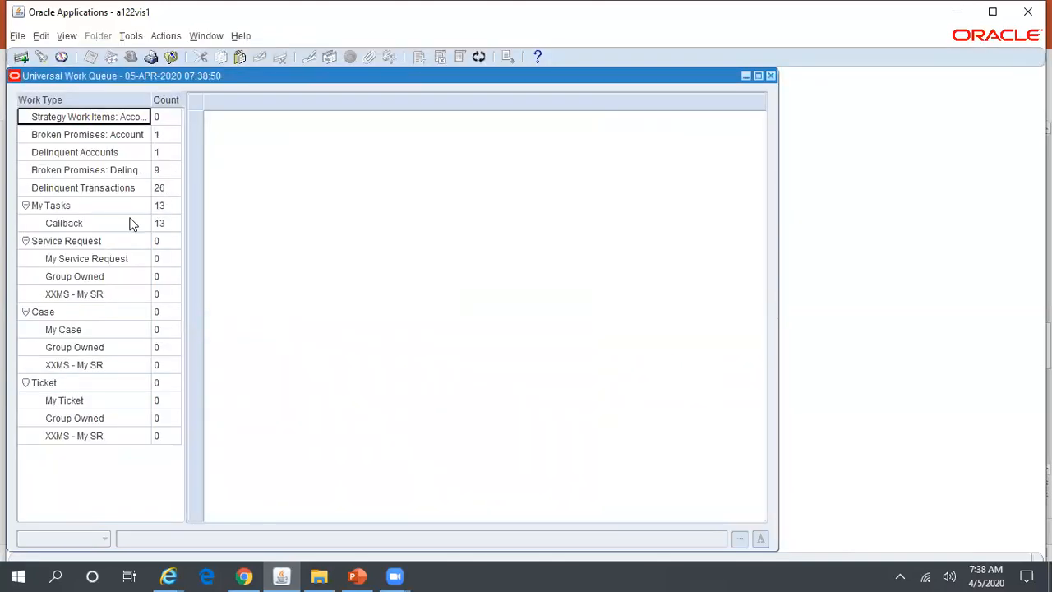
pyautogui.click(119, 224)
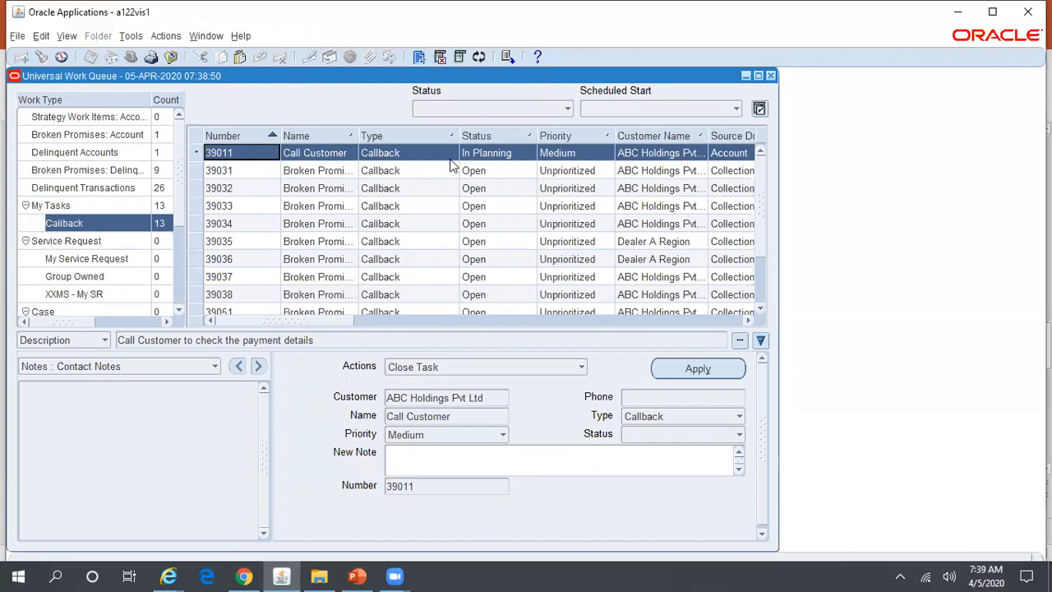
pyautogui.moveTo(359, 134); pyautogui.dragTo(388, 134)
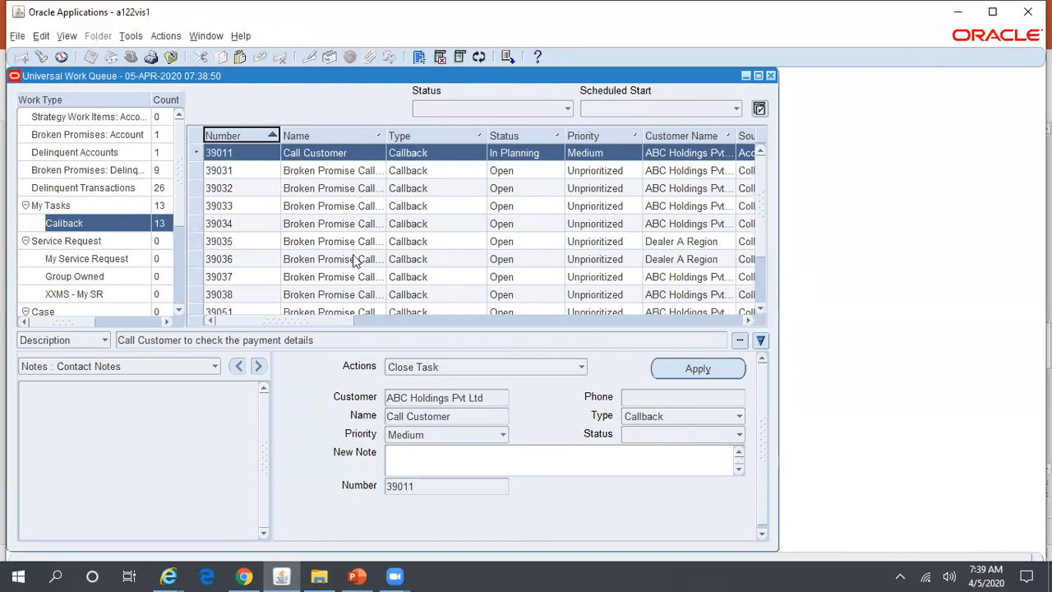
# Inspect callback task 39051 and scroll the grid to the newest callback tasks.
pyautogui.click(355, 310)
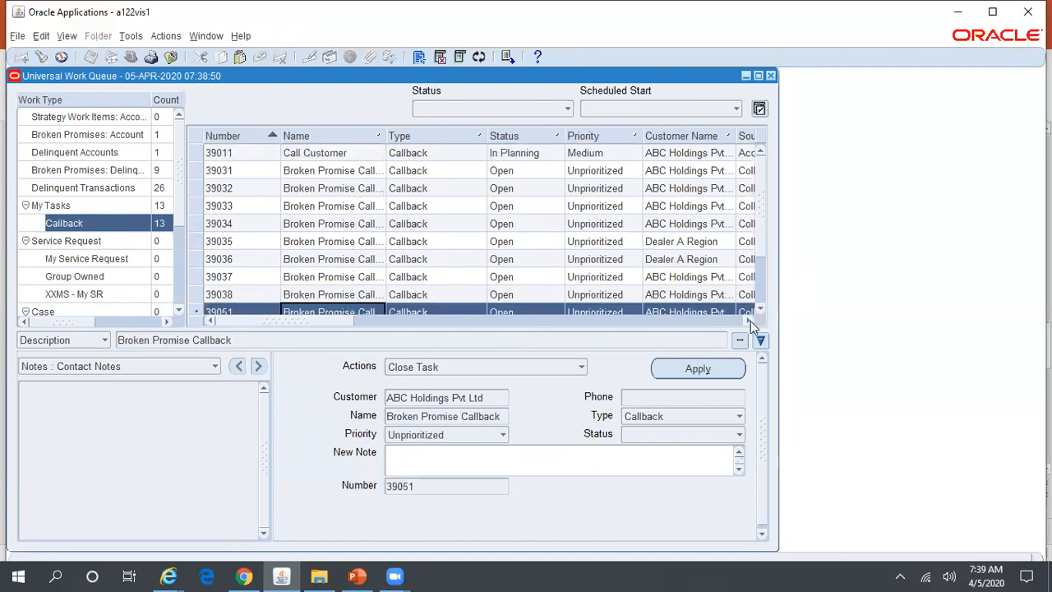
pyautogui.click(759, 309)
pyautogui.click(759, 309)
pyautogui.click(759, 308)
pyautogui.click(759, 308)
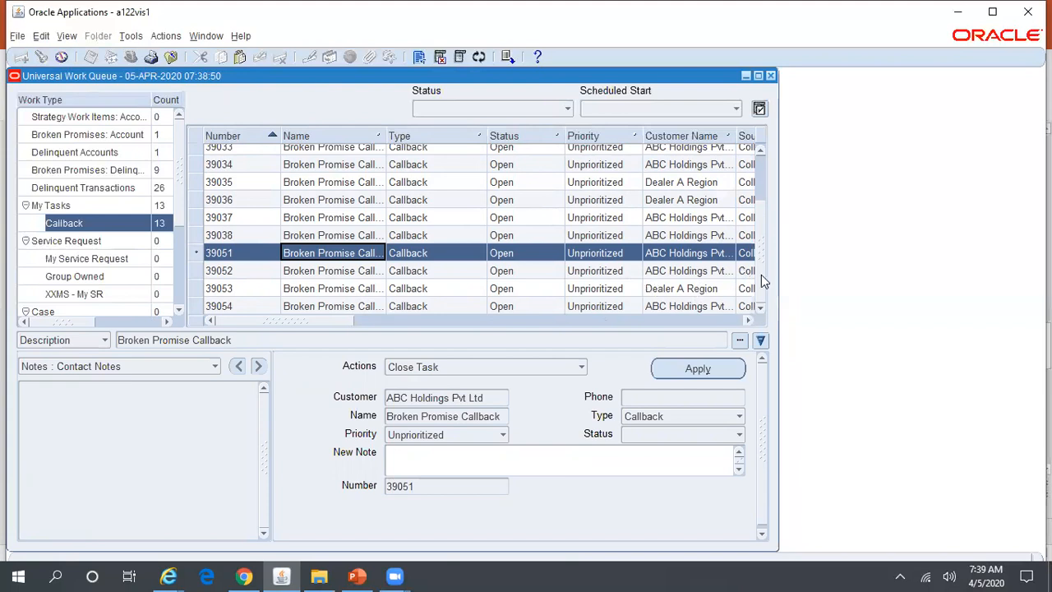
pyautogui.moveTo(289, 322); pyautogui.dragTo(587, 340)
pyautogui.moveTo(584, 333); pyautogui.dragTo(705, 332)
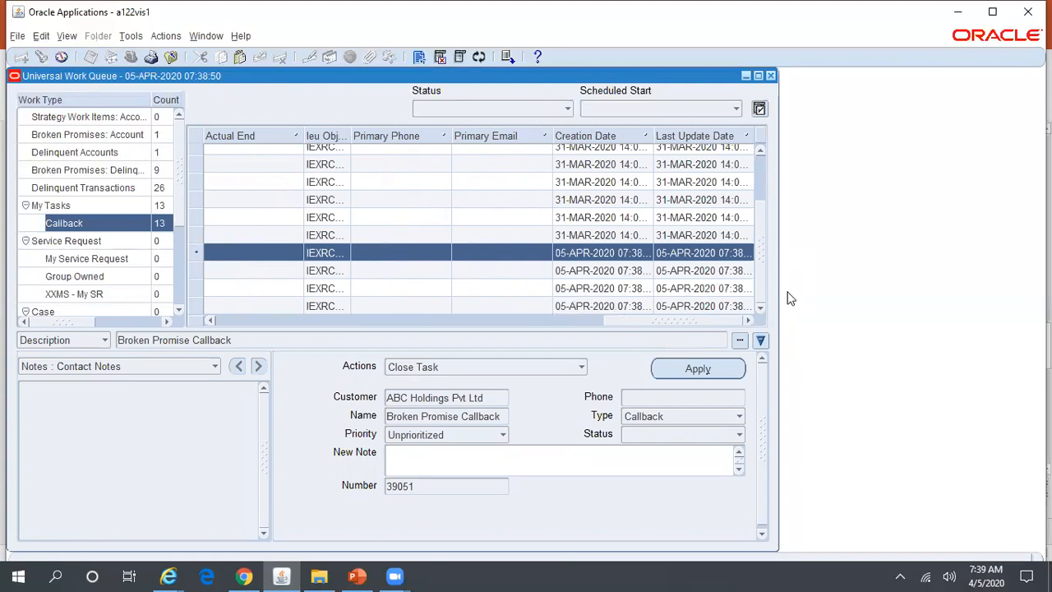
pyautogui.moveTo(627, 319); pyautogui.dragTo(348, 325)
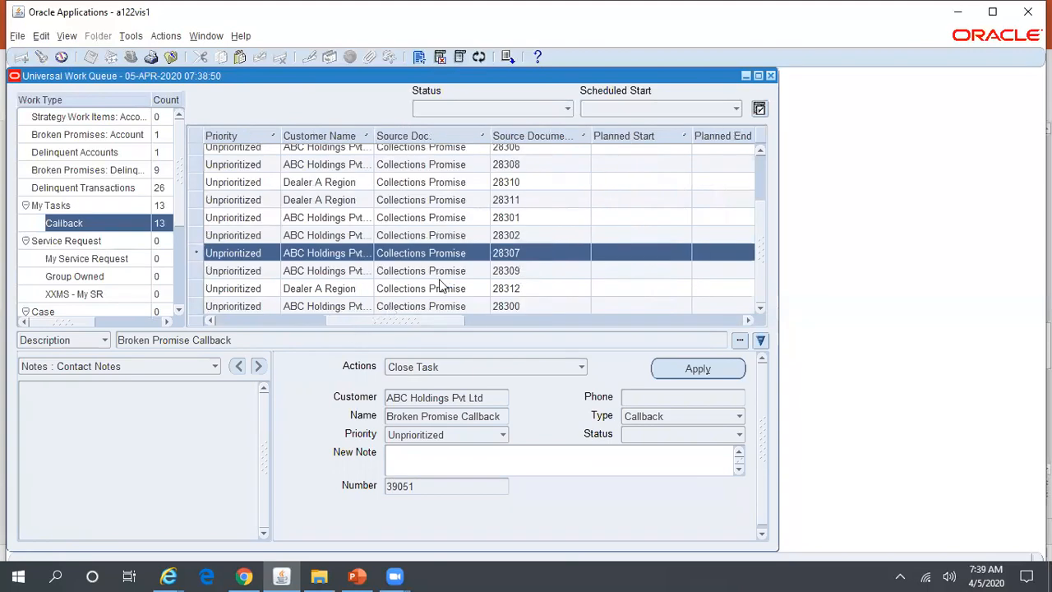
# Inspect the callbacks for broken promises 28309, 28312 and 28300, scrolling across their columns.
pyautogui.click(525, 270)
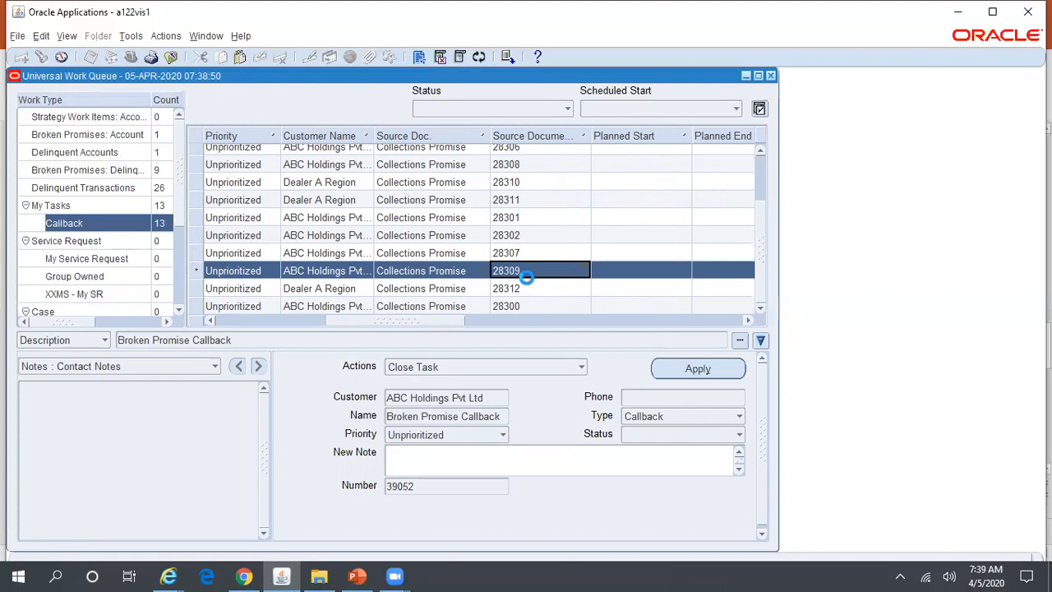
pyautogui.click(529, 291)
pyautogui.click(517, 306)
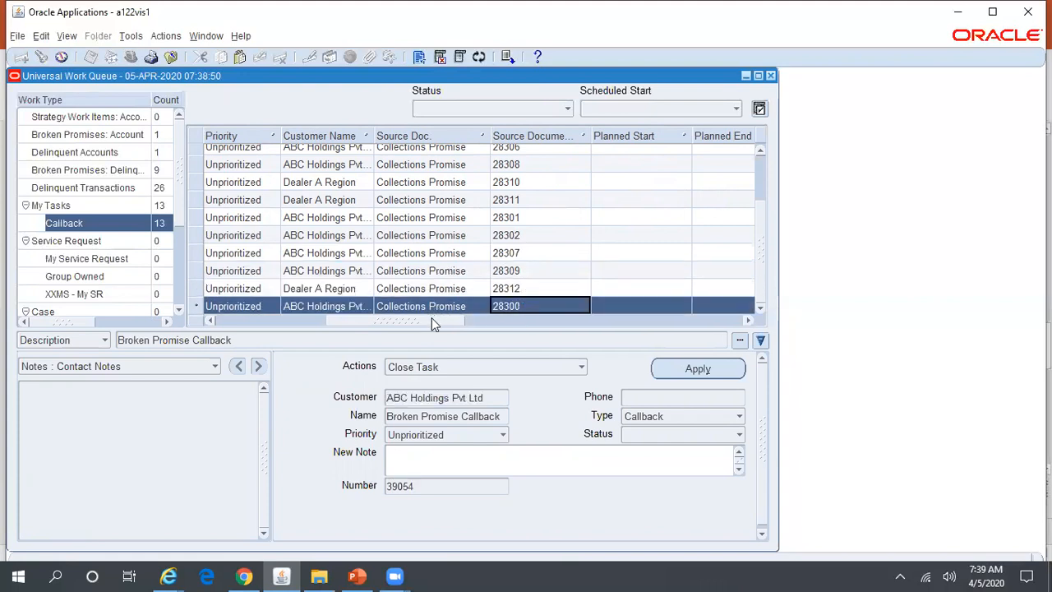
pyautogui.moveTo(432, 321); pyautogui.dragTo(636, 315)
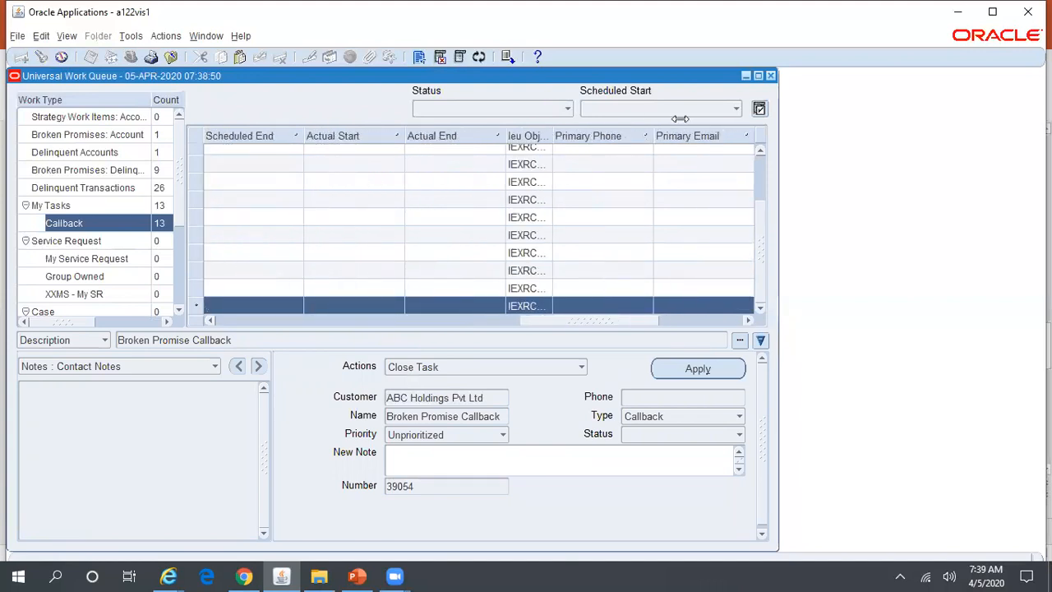
pyautogui.moveTo(615, 321); pyautogui.dragTo(281, 332)
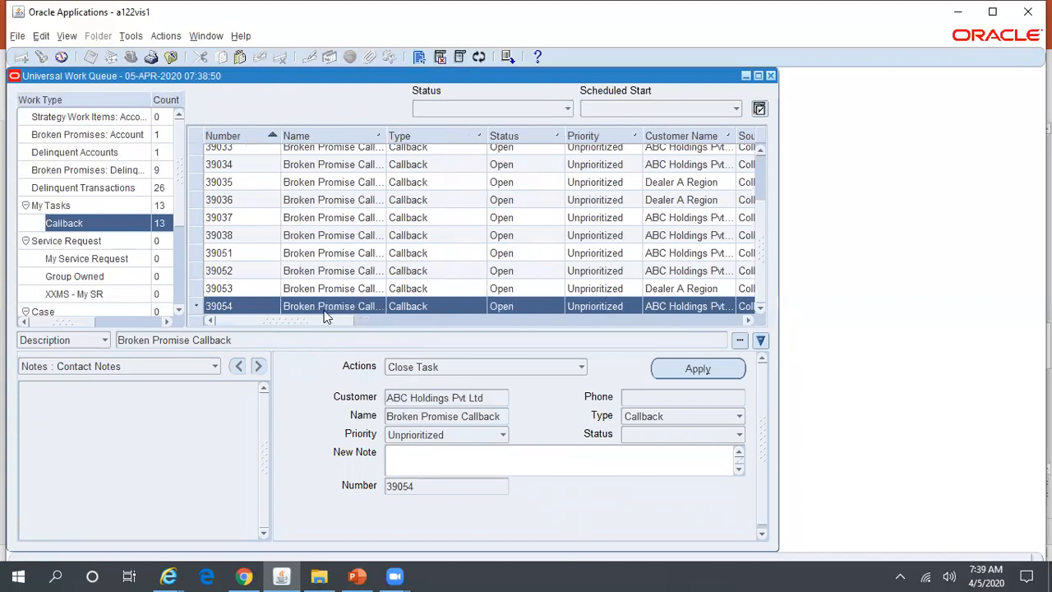
pyautogui.moveTo(342, 317); pyautogui.dragTo(689, 345)
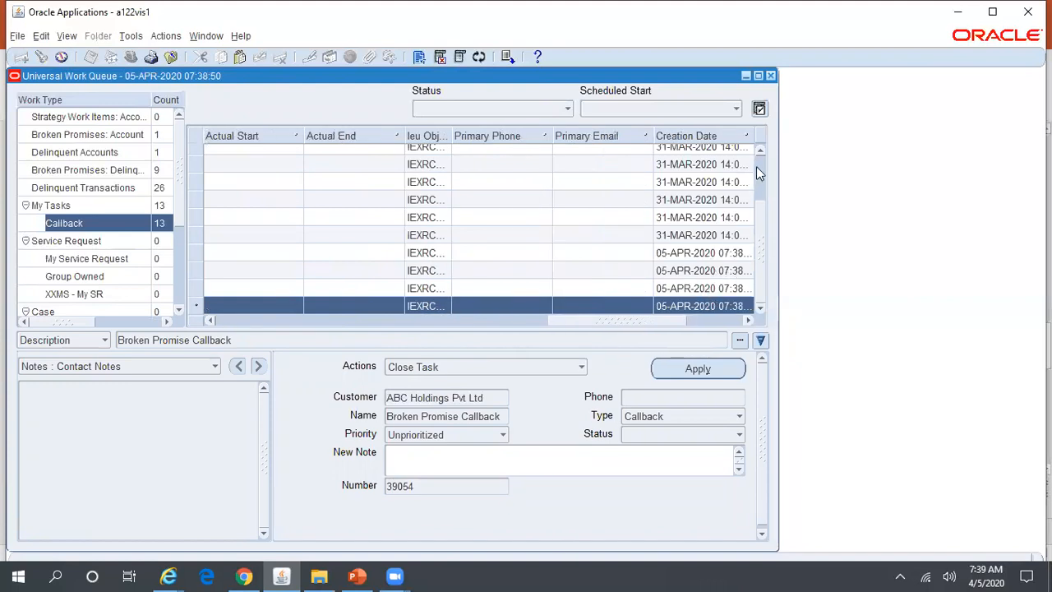
pyautogui.moveTo(627, 321); pyautogui.dragTo(243, 332)
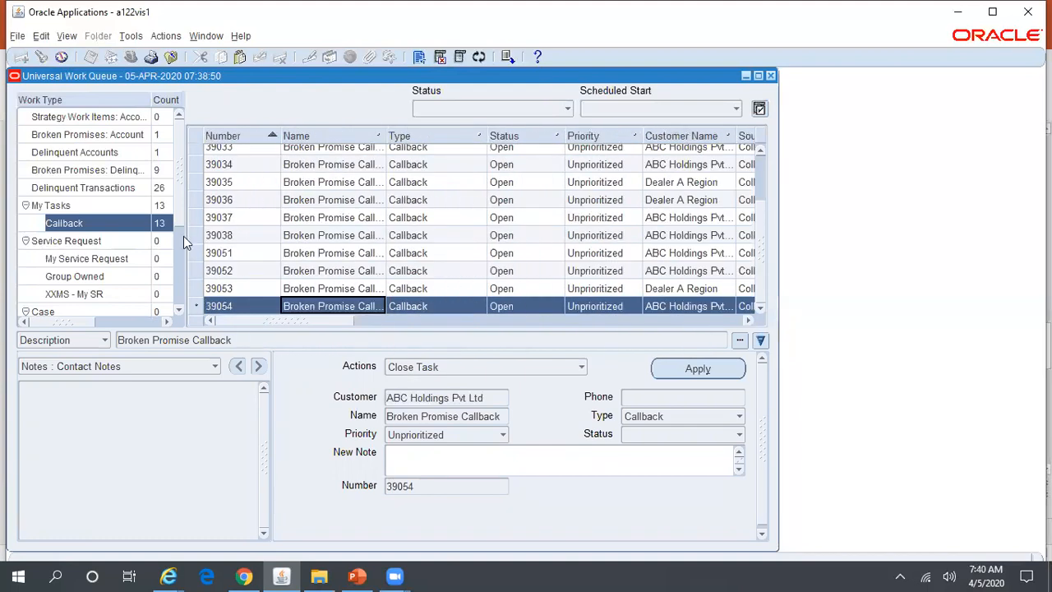
pyautogui.click(106, 137)
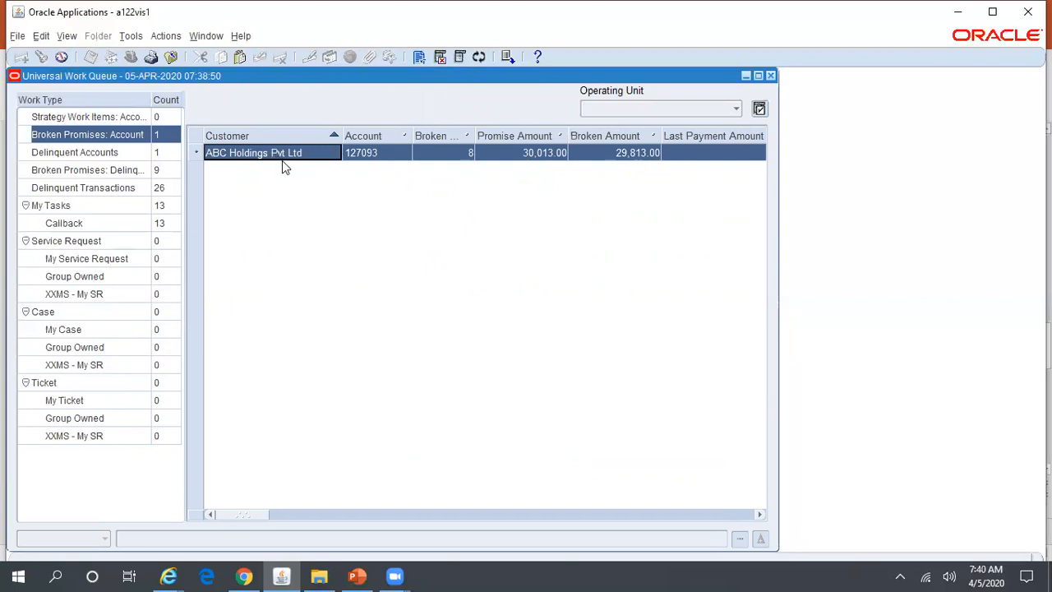
# Browse the Delinquent Accounts, Broken Promises and Delinquent Transactions nodes, then load My Tasks.
pyautogui.click(131, 153)
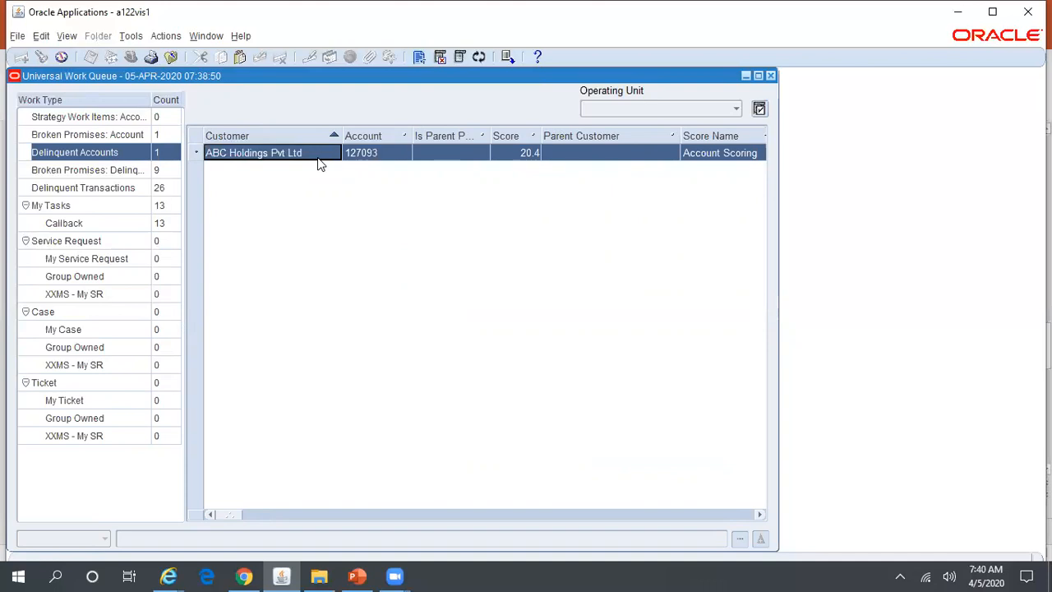
pyautogui.click(78, 171)
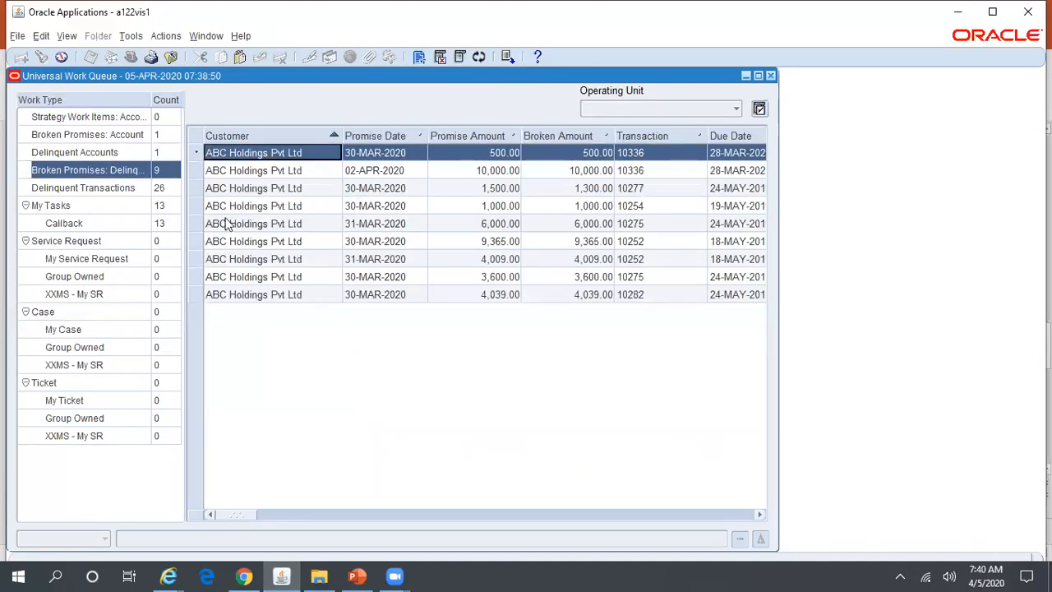
pyautogui.click(162, 100)
pyautogui.moveTo(162, 100); pyautogui.dragTo(186, 99)
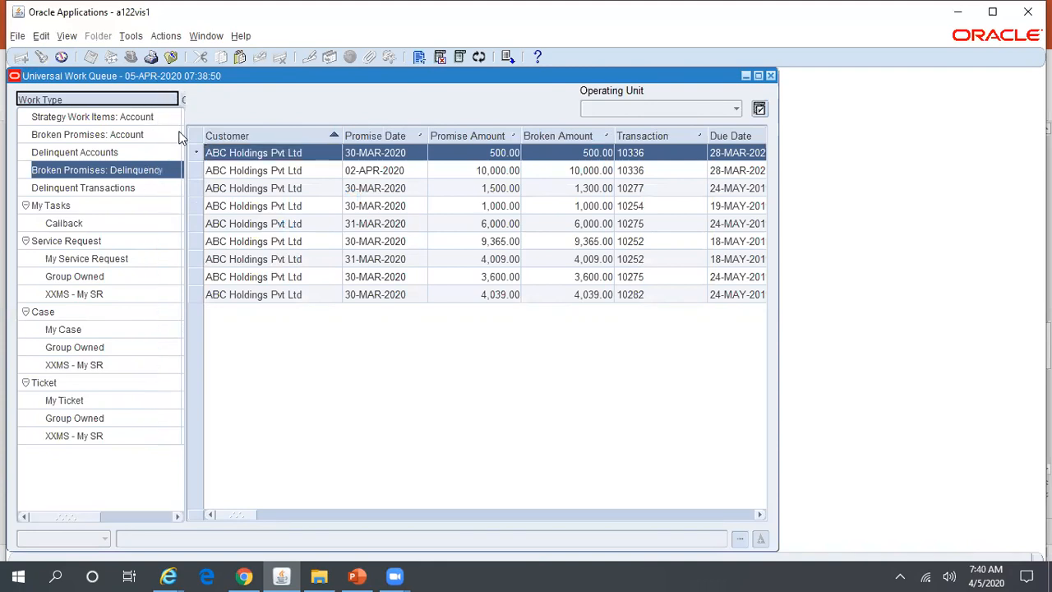
pyautogui.moveTo(85, 514); pyautogui.dragTo(88, 515)
pyautogui.click(175, 517)
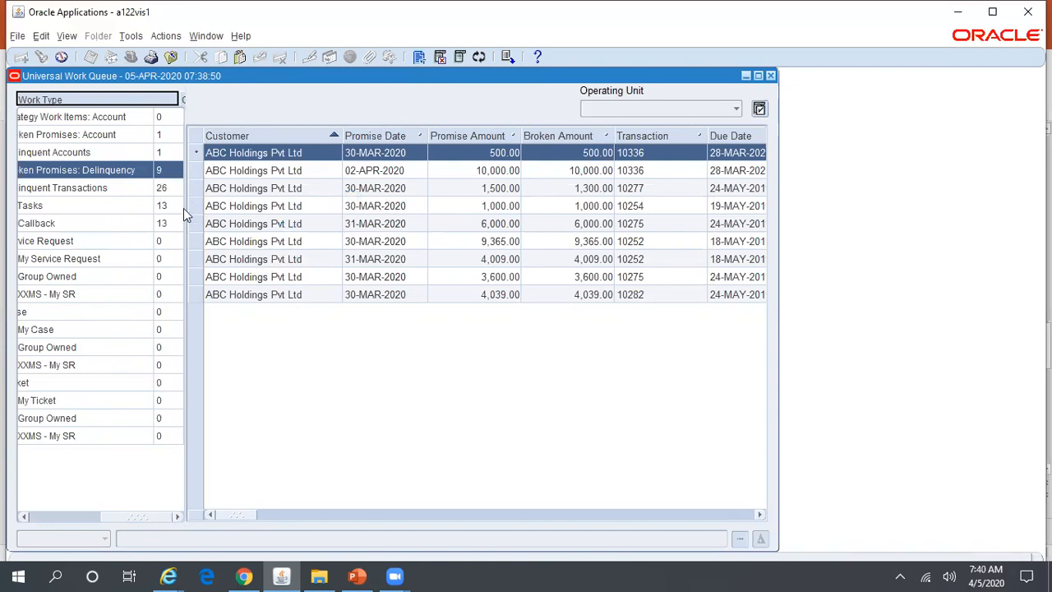
pyautogui.moveTo(127, 518); pyautogui.dragTo(46, 516)
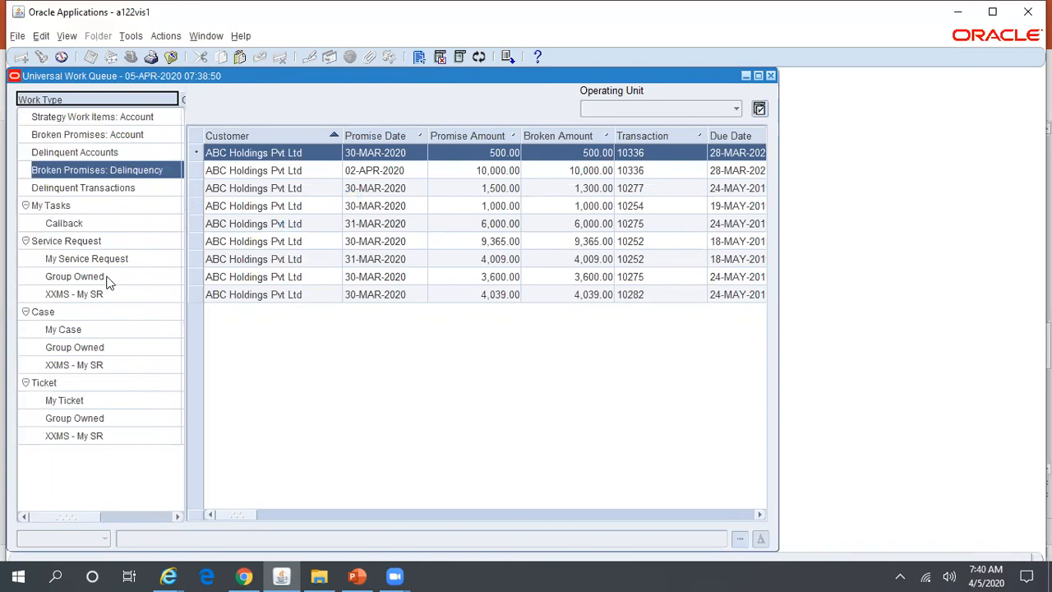
pyautogui.click(132, 188)
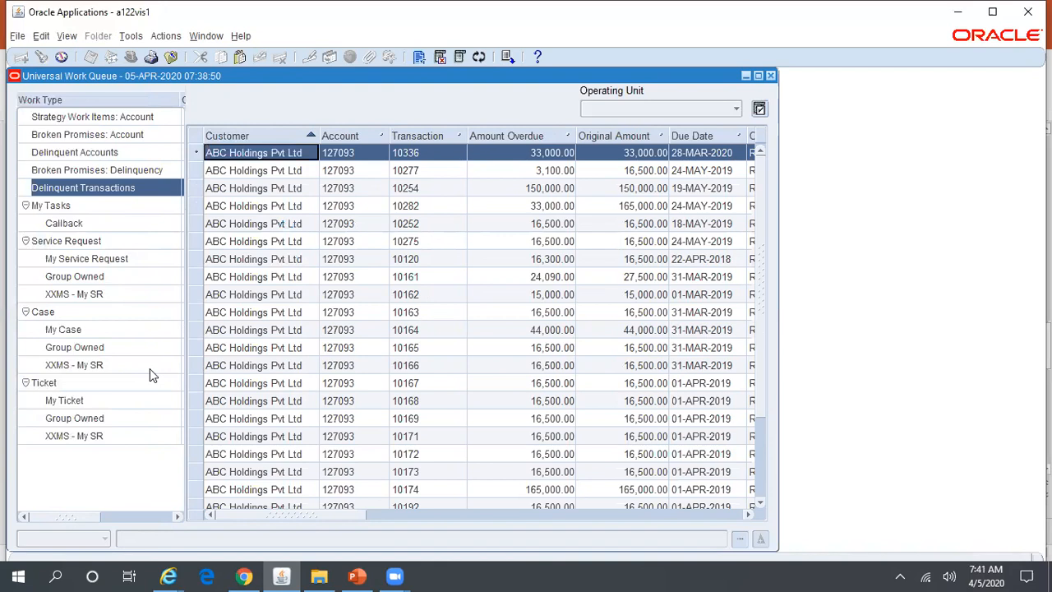
pyautogui.click(73, 207)
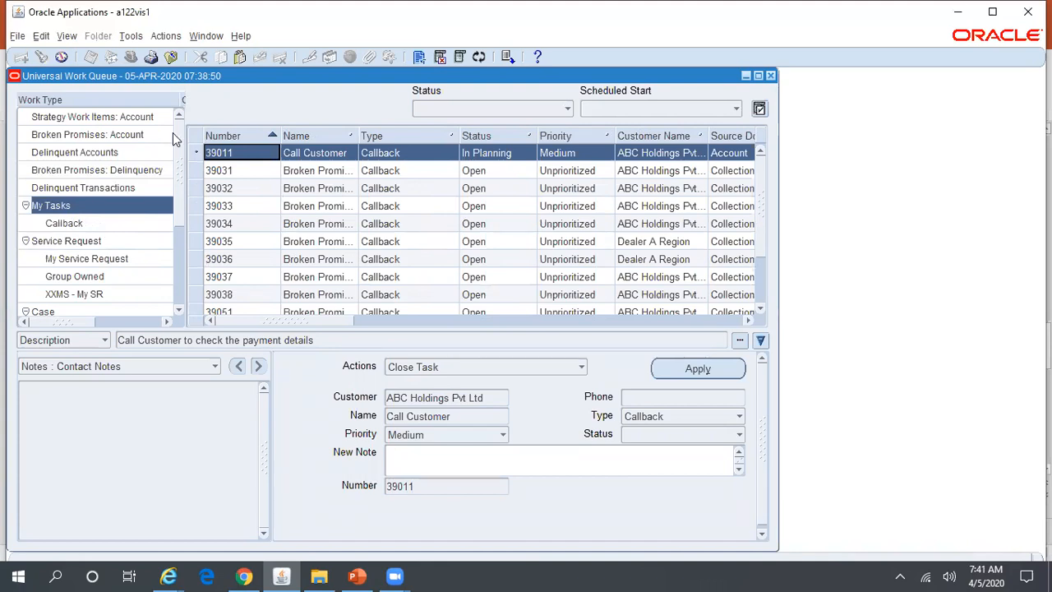
pyautogui.moveTo(279, 82); pyautogui.dragTo(463, 114)
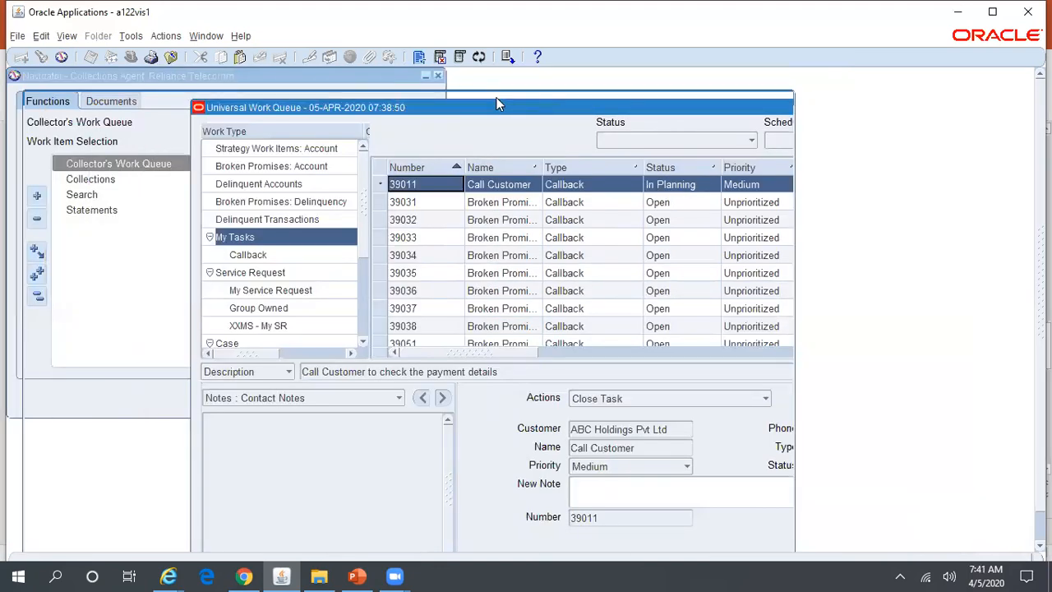
pyautogui.moveTo(664, 103); pyautogui.dragTo(496, 95)
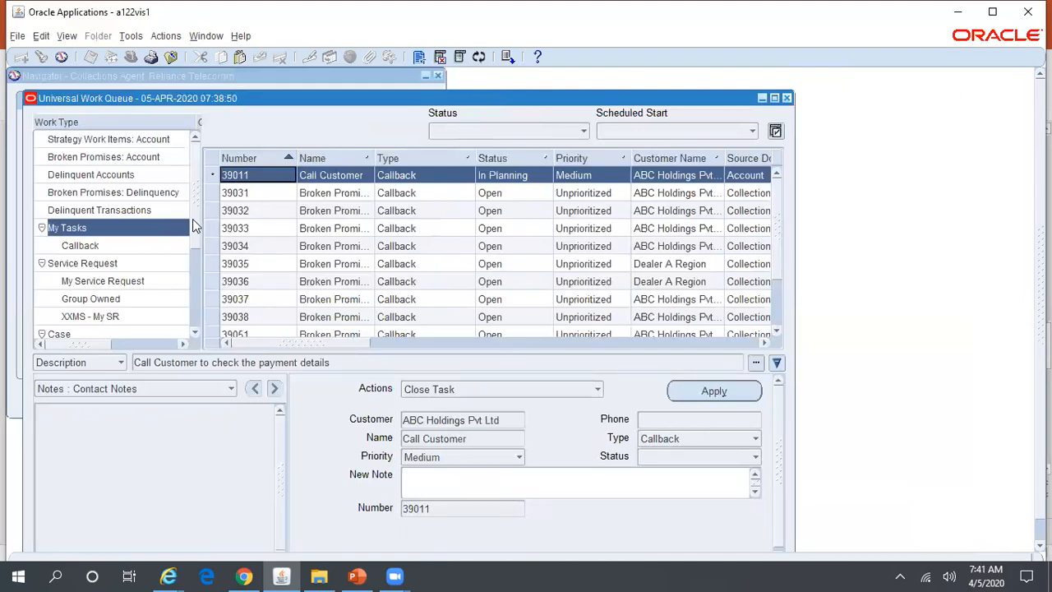
pyautogui.scroll(-3, 194, 227)
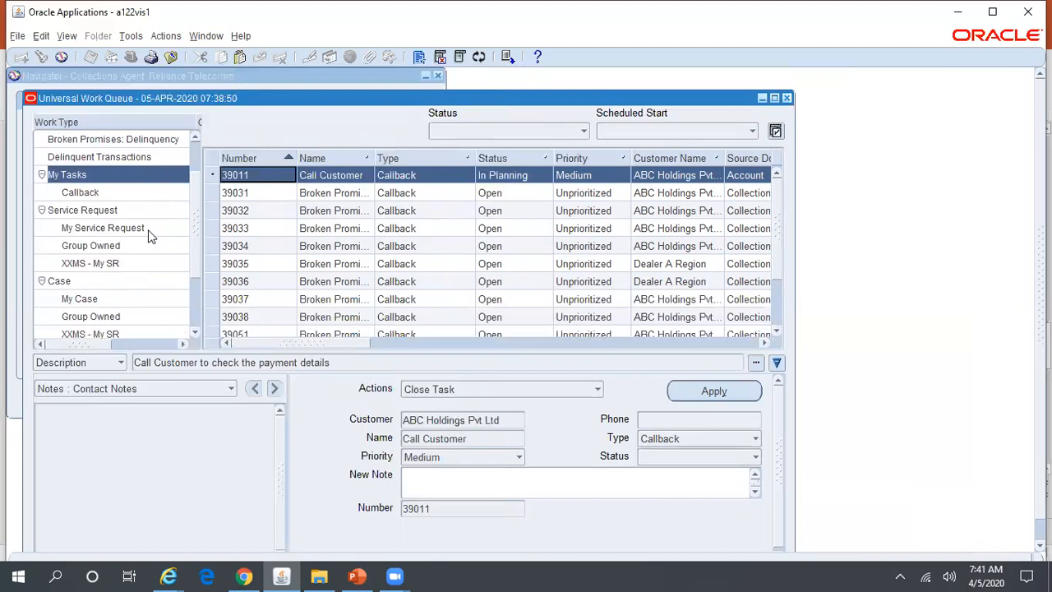
pyautogui.scroll(-4, 197, 247)
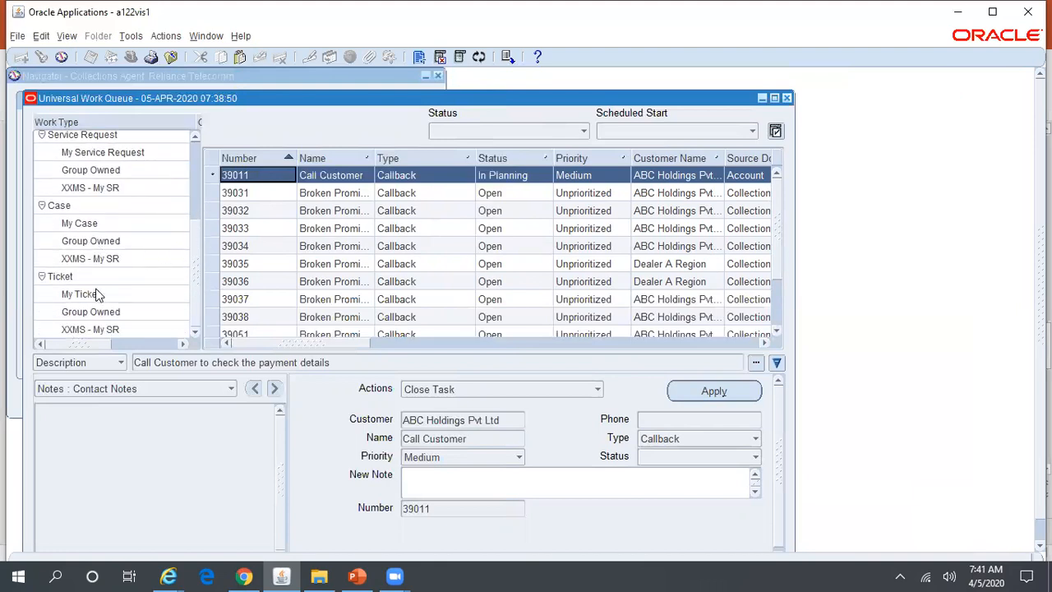
pyautogui.moveTo(194, 318); pyautogui.dragTo(195, 275)
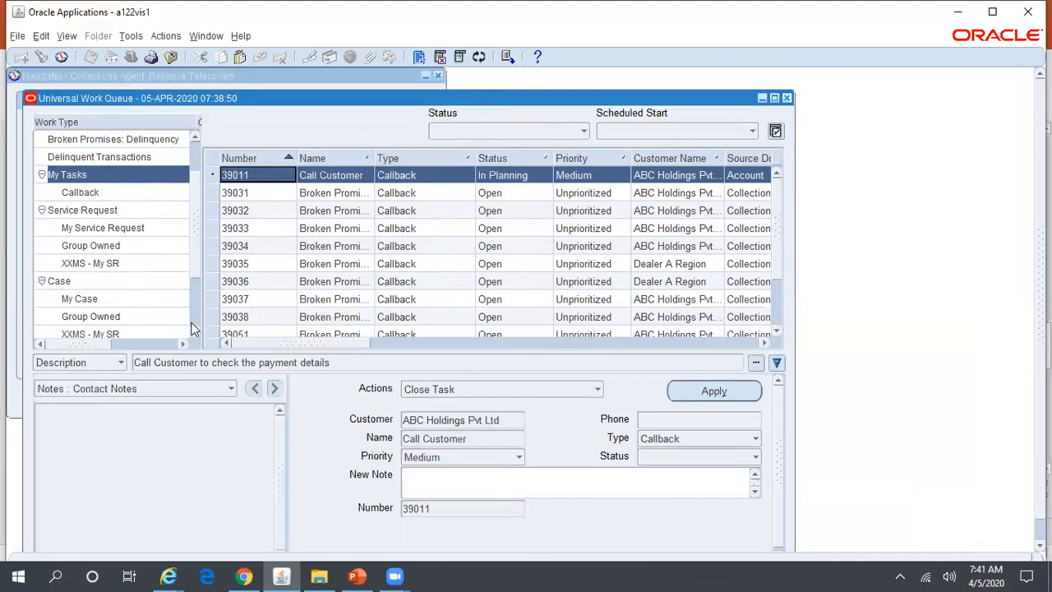
pyautogui.moveTo(197, 263)
pyautogui.mouseDown()
pyautogui.moveTo(193, 332)
pyautogui.moveTo(192, 267)
pyautogui.mouseUp()
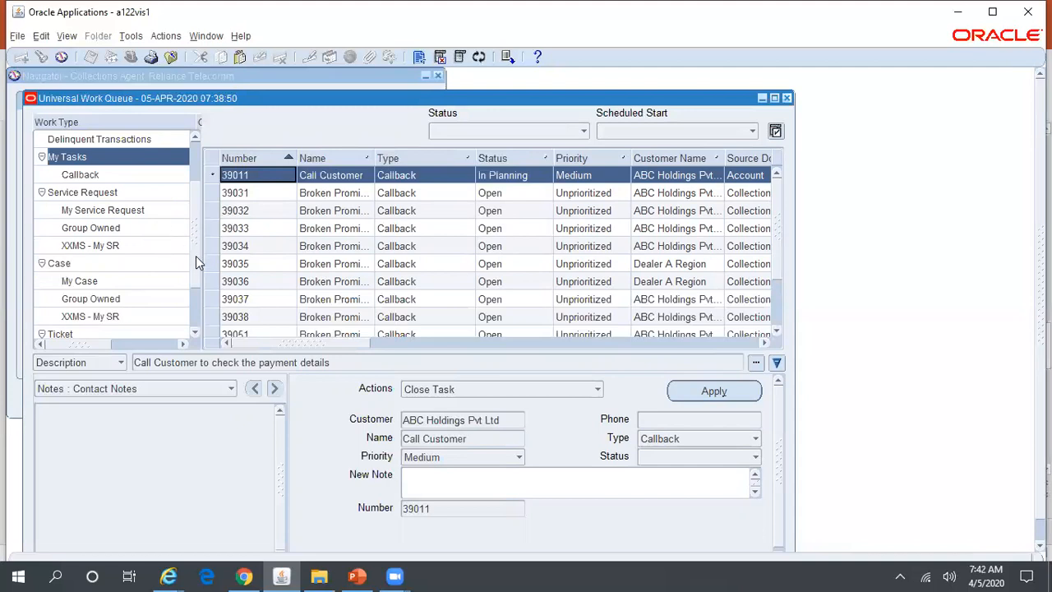
pyautogui.moveTo(195, 255); pyautogui.dragTo(195, 209)
# List the Callback tasks with a wider Name column and select Broken Promise Callback 39031.
pyautogui.click(112, 243)
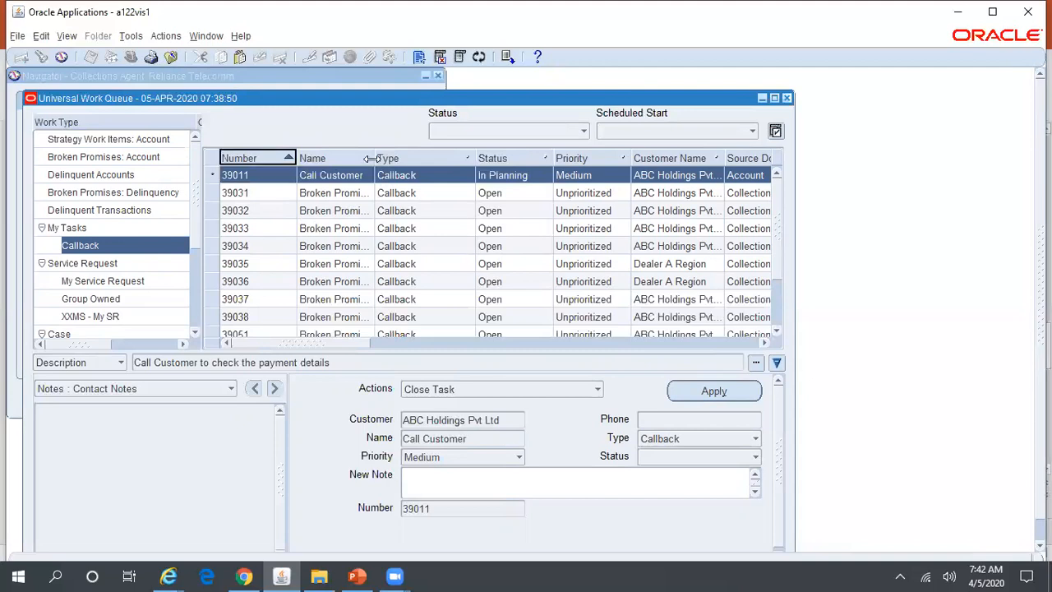
pyautogui.moveTo(371, 165); pyautogui.dragTo(427, 164)
pyautogui.click(380, 247)
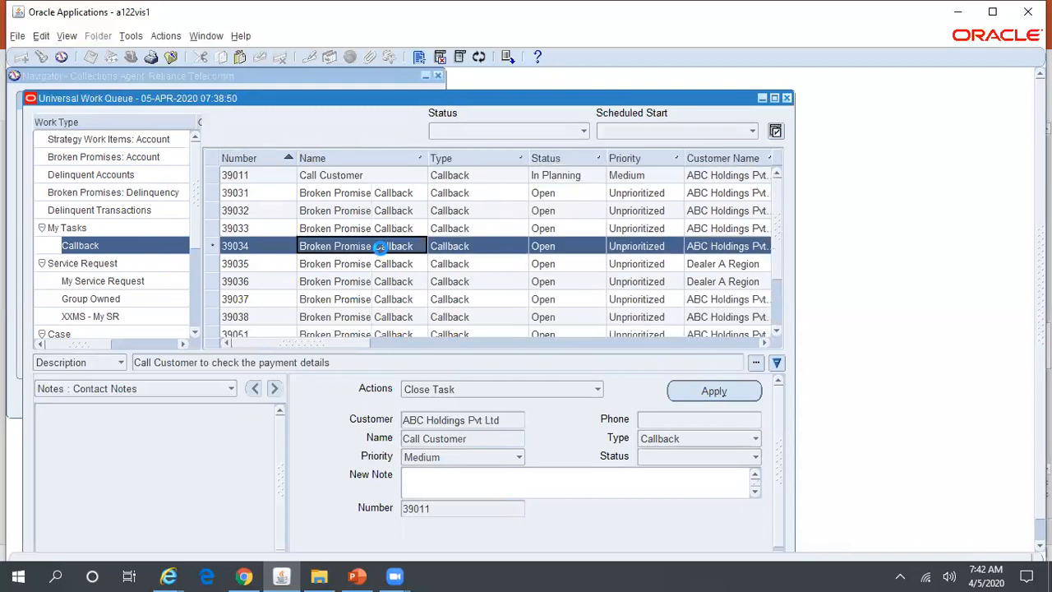
pyautogui.click(383, 193)
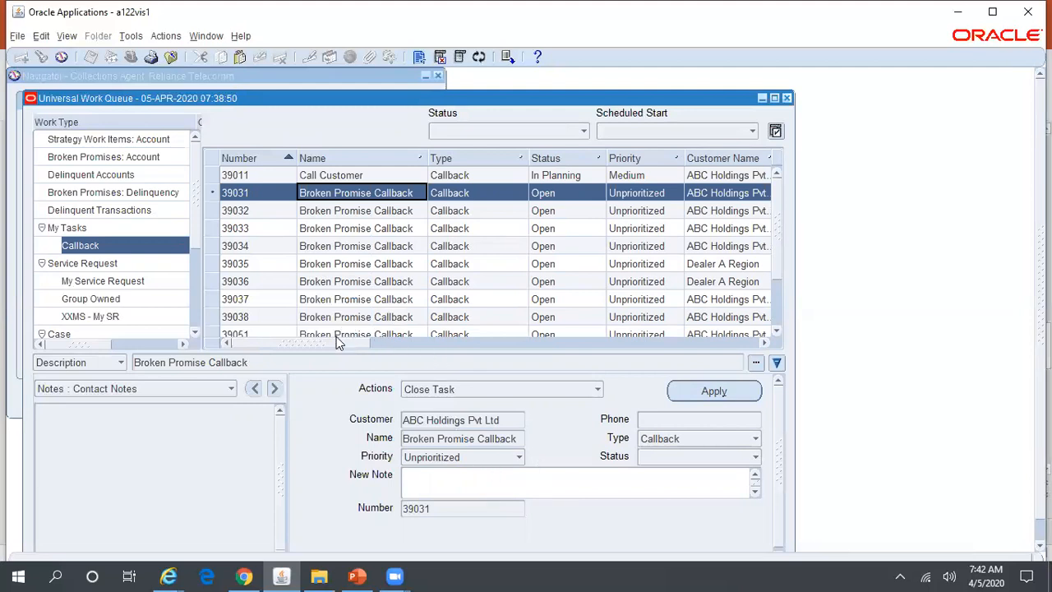
pyautogui.moveTo(336, 342); pyautogui.dragTo(296, 343)
pyautogui.moveTo(99, 343)
pyautogui.mouseDown()
pyautogui.moveTo(140, 336)
pyautogui.moveTo(88, 344)
pyautogui.mouseUp()
# Add the note 'Follow up done with Customer', set status to Close, and apply.
pyautogui.click(593, 482)
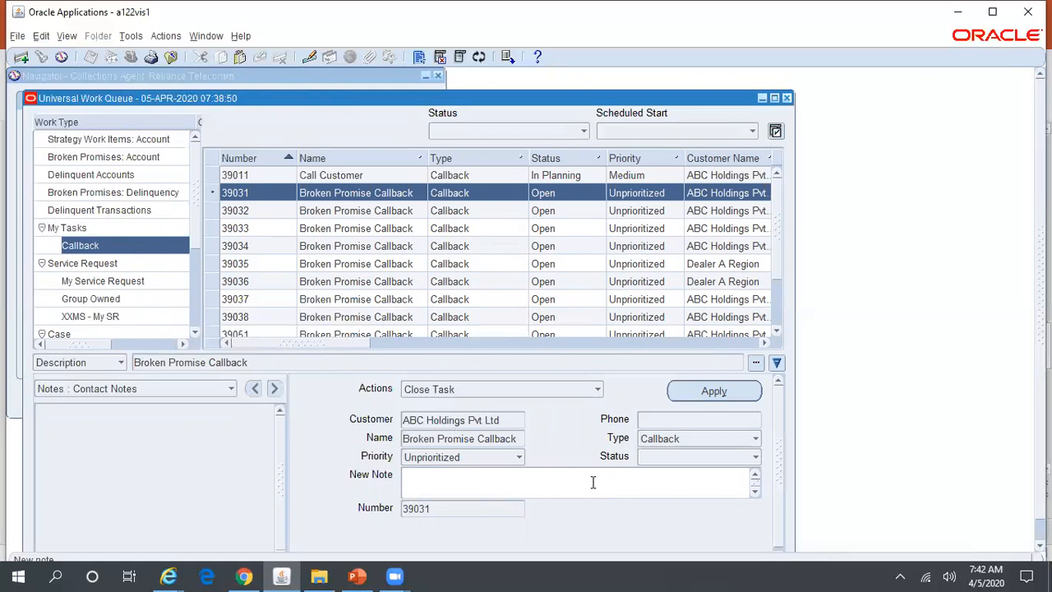
pyautogui.write('Follow up done with Customer')
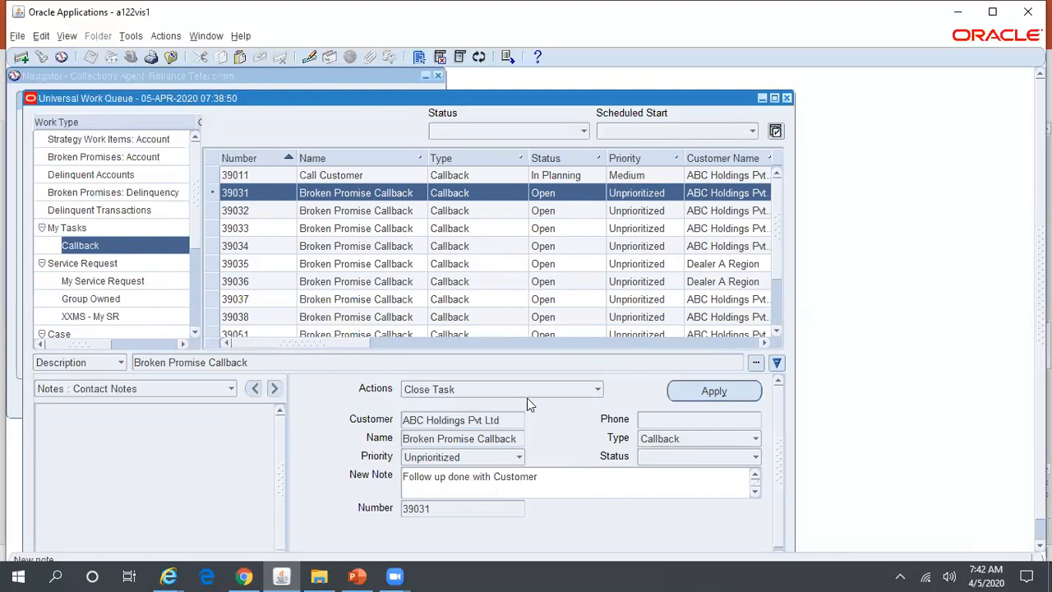
pyautogui.click(640, 419)
pyautogui.click(700, 456)
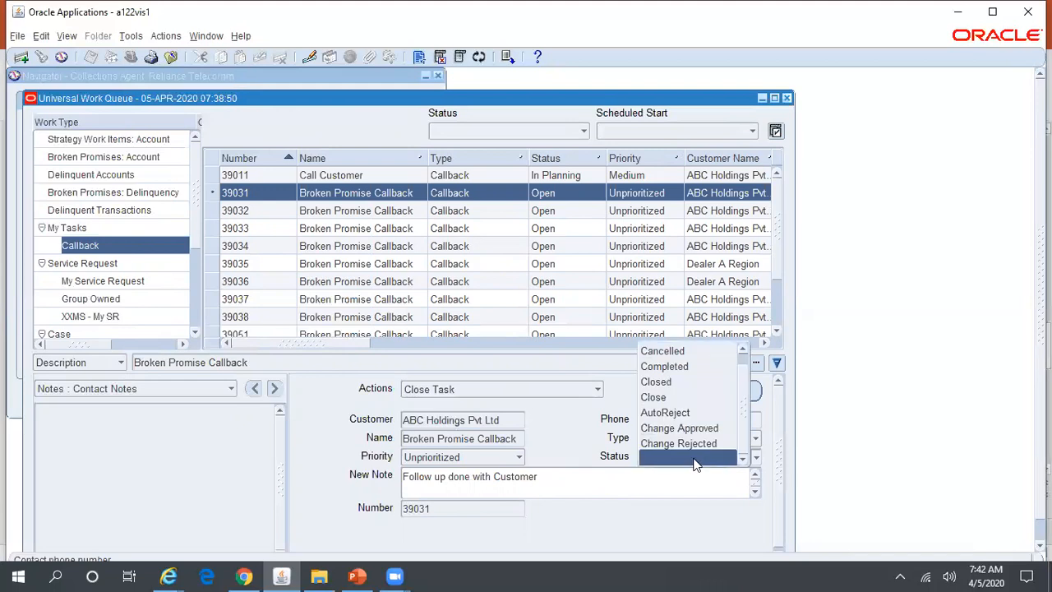
pyautogui.click(692, 398)
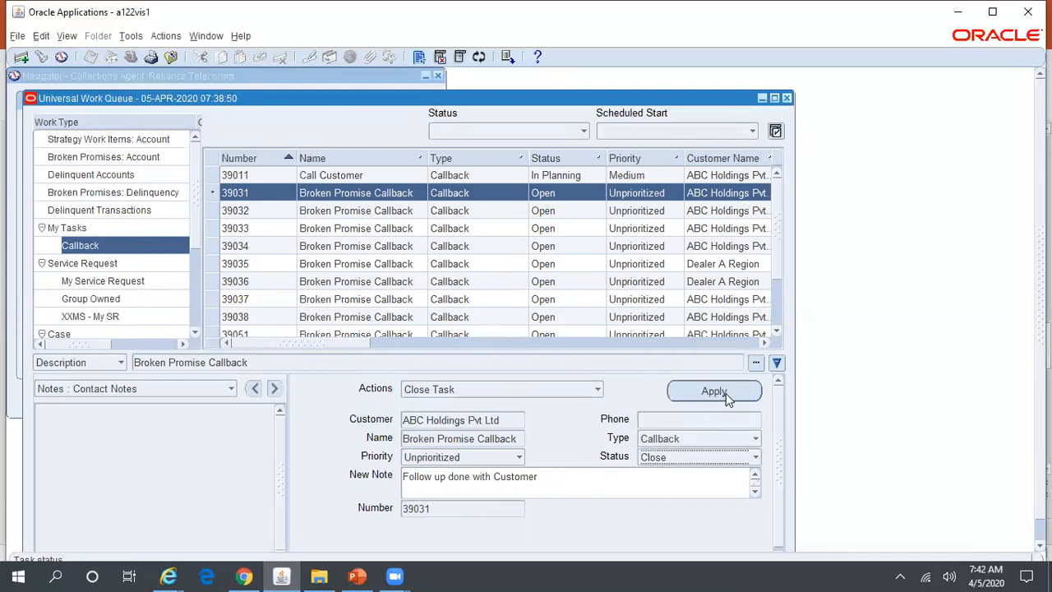
pyautogui.moveTo(97, 343); pyautogui.dragTo(67, 348)
pyautogui.click(725, 390)
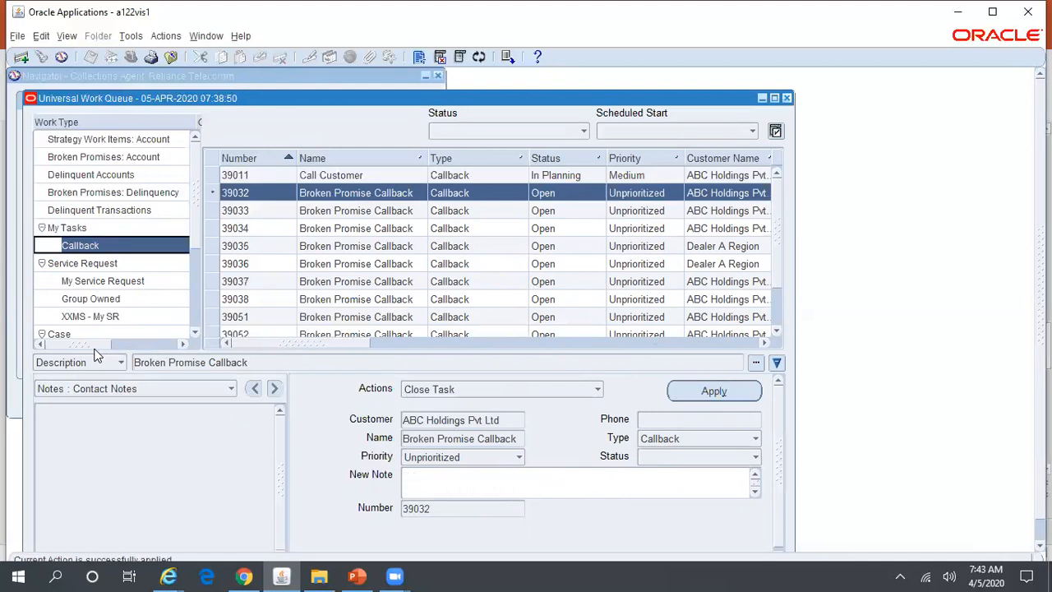
# Close the Universal Work Queue with Other Work as the break reason.
pyautogui.moveTo(83, 343); pyautogui.dragTo(56, 349)
pyautogui.click(787, 99)
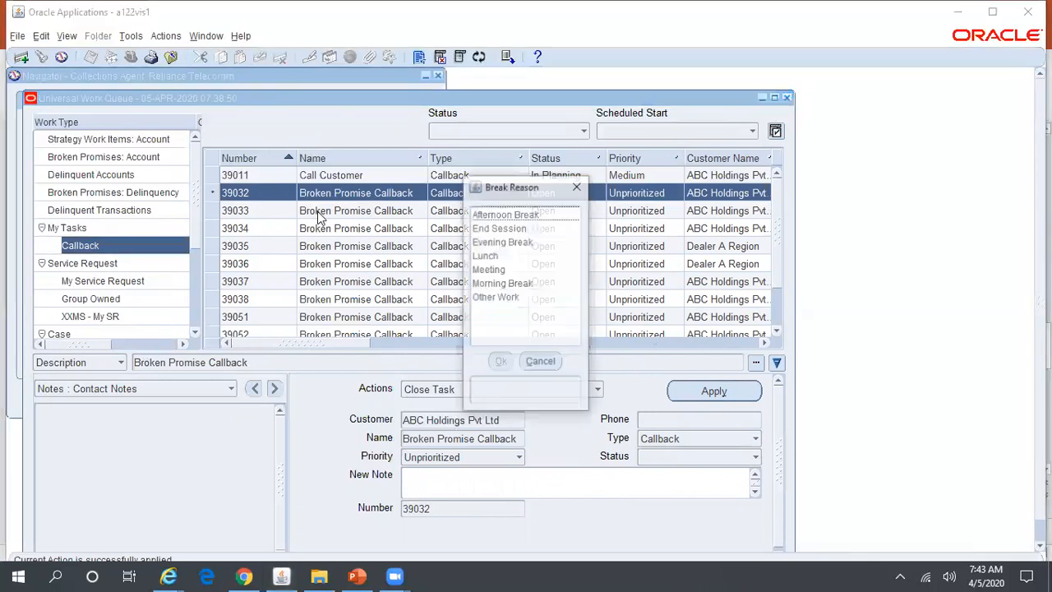
pyautogui.click(500, 292)
pyautogui.click(500, 361)
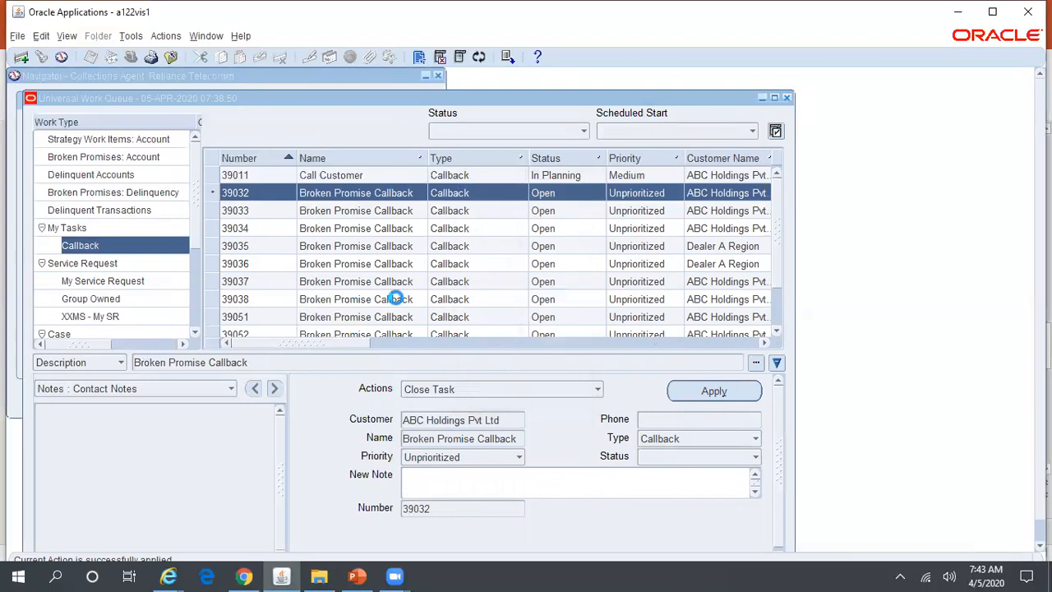
# Reopen the queue, check Callback task 39032, then close again with Other Work.
pyautogui.doubleClick(149, 165)
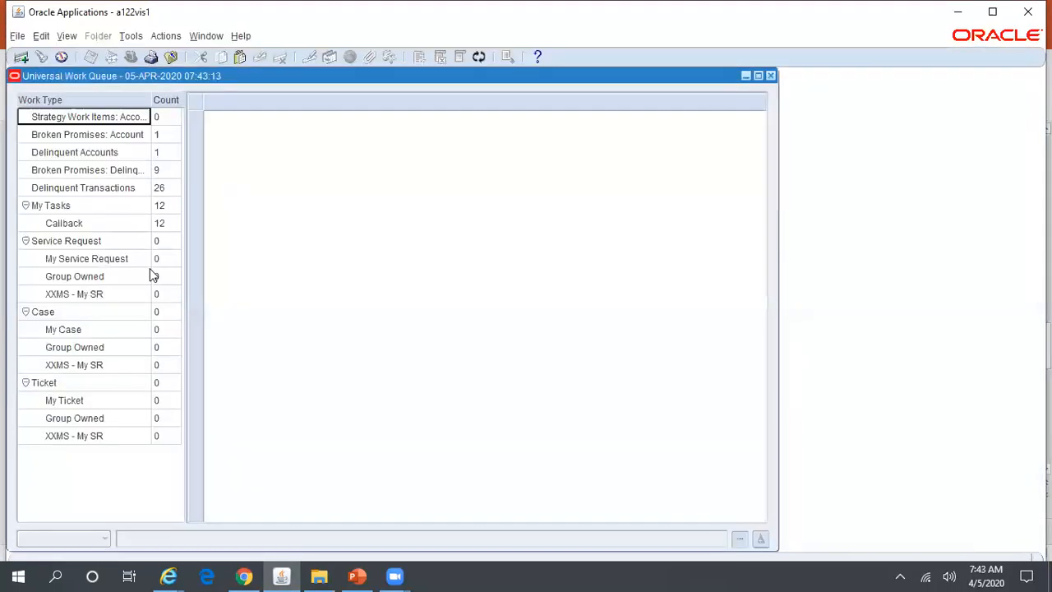
pyautogui.click(126, 226)
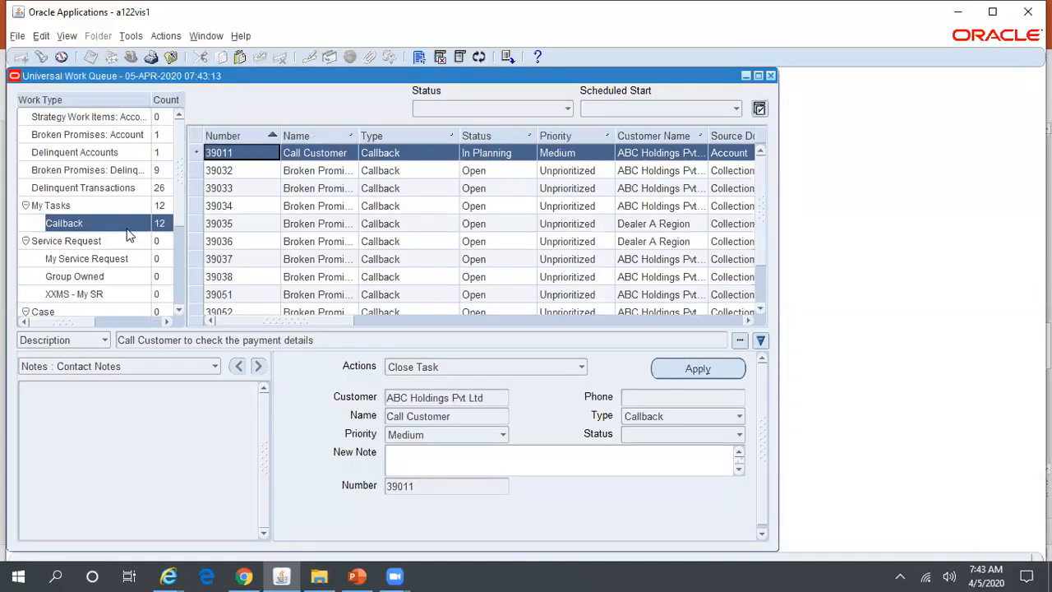
pyautogui.click(328, 171)
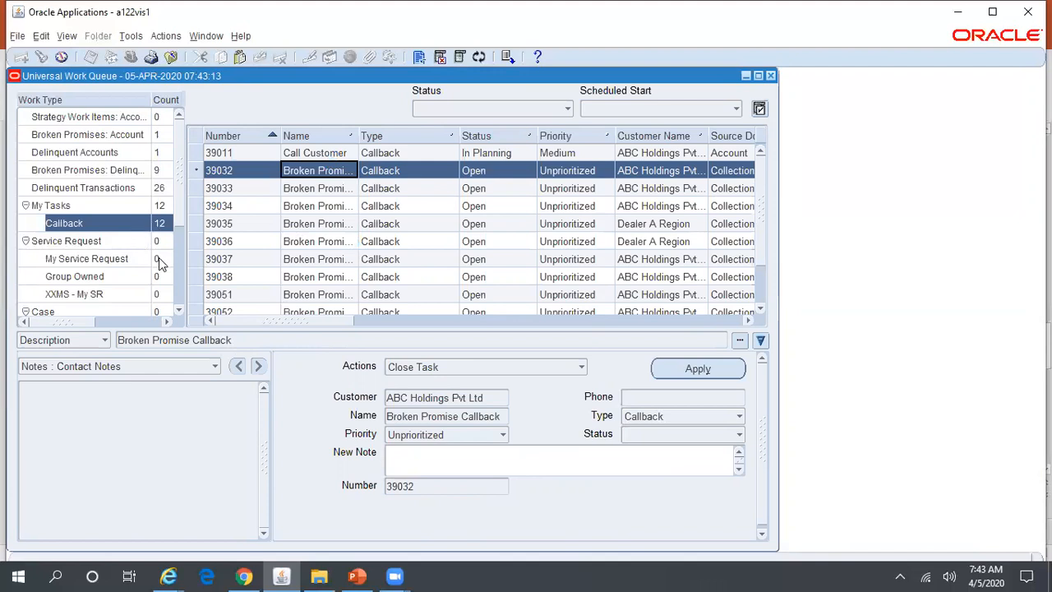
pyautogui.moveTo(357, 136); pyautogui.dragTo(429, 135)
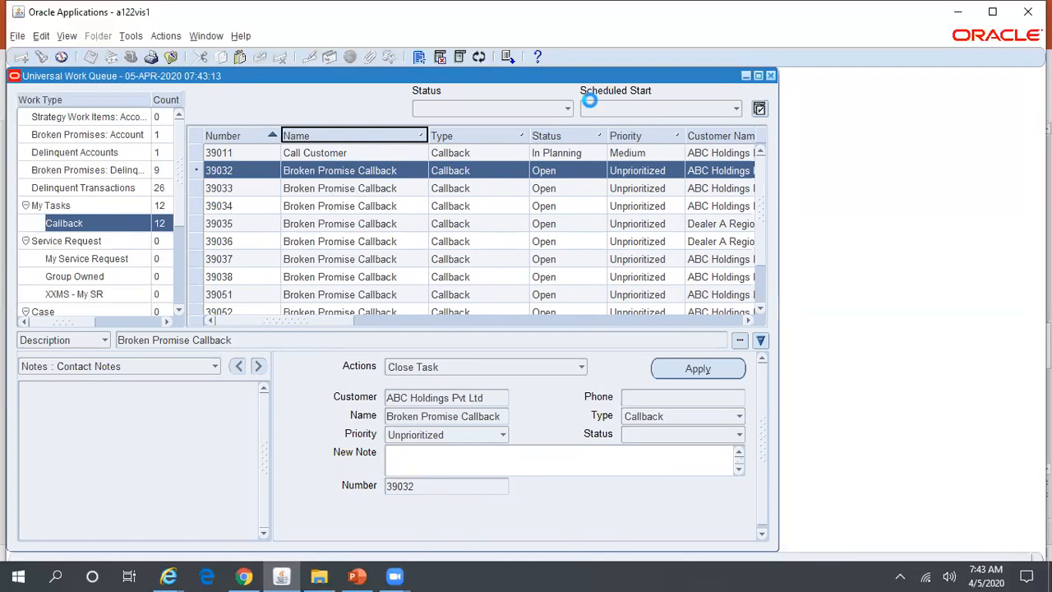
pyautogui.click(509, 298)
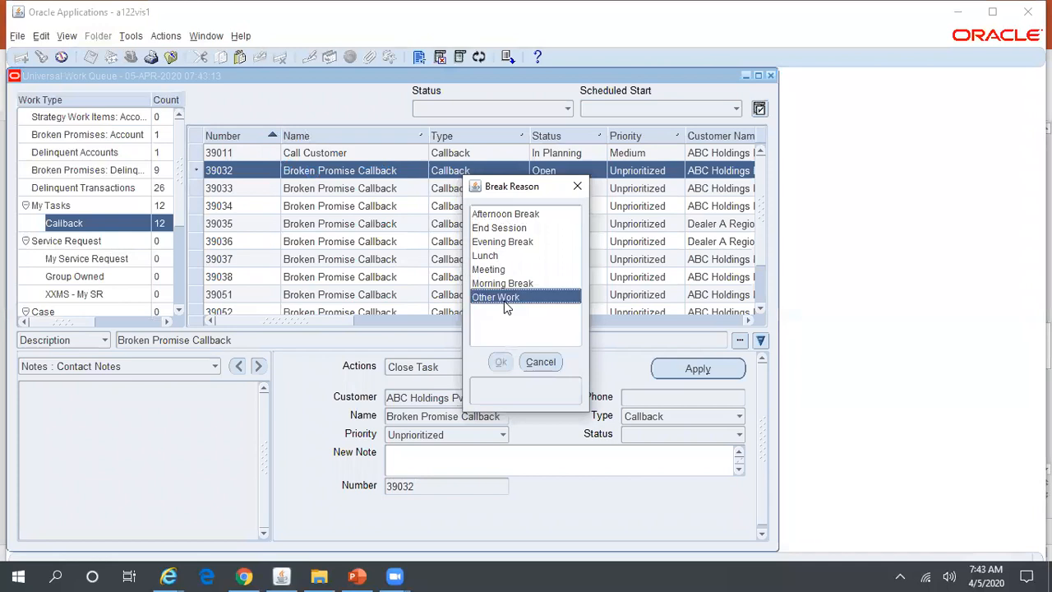
pyautogui.click(501, 362)
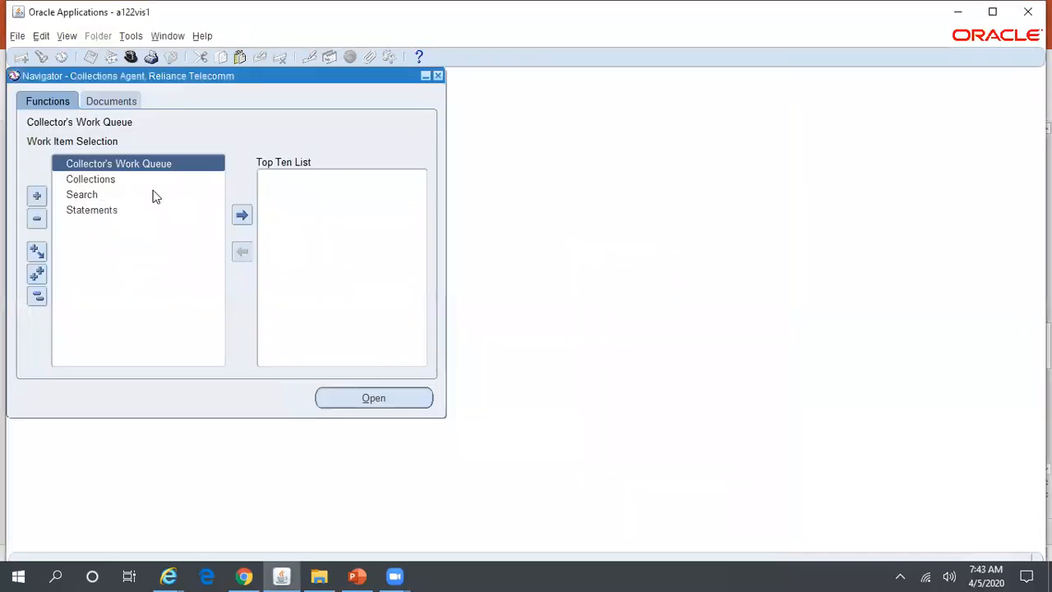
pyautogui.click(105, 179)
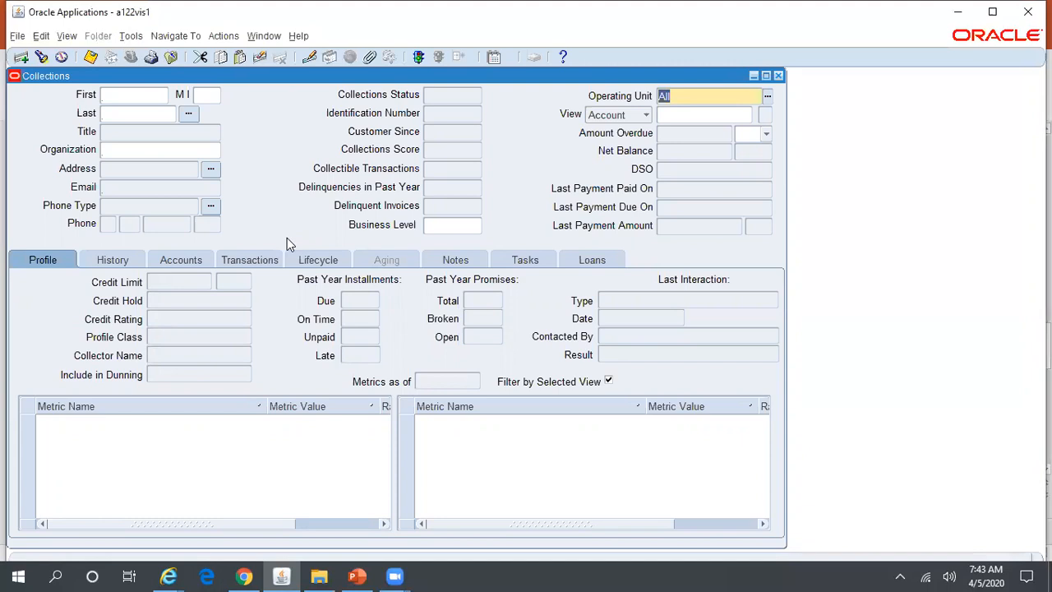
# Search organizations for 'ABC%Hold%' and load ABC Holdings Pvt Ltd into the Collections form.
pyautogui.click(206, 148)
pyautogui.click(214, 151)
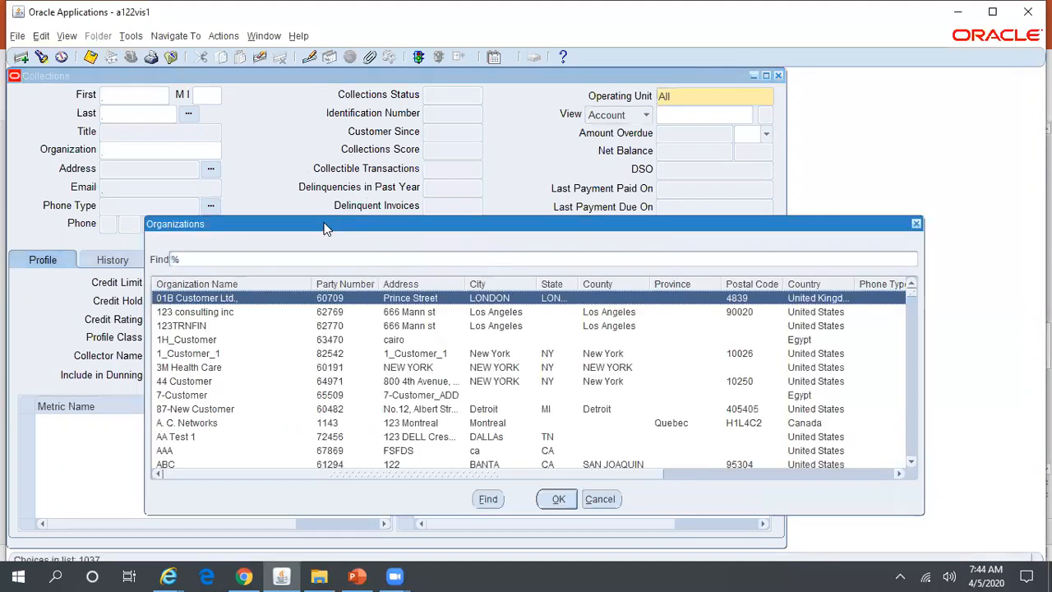
pyautogui.write('ABC%Hold%')
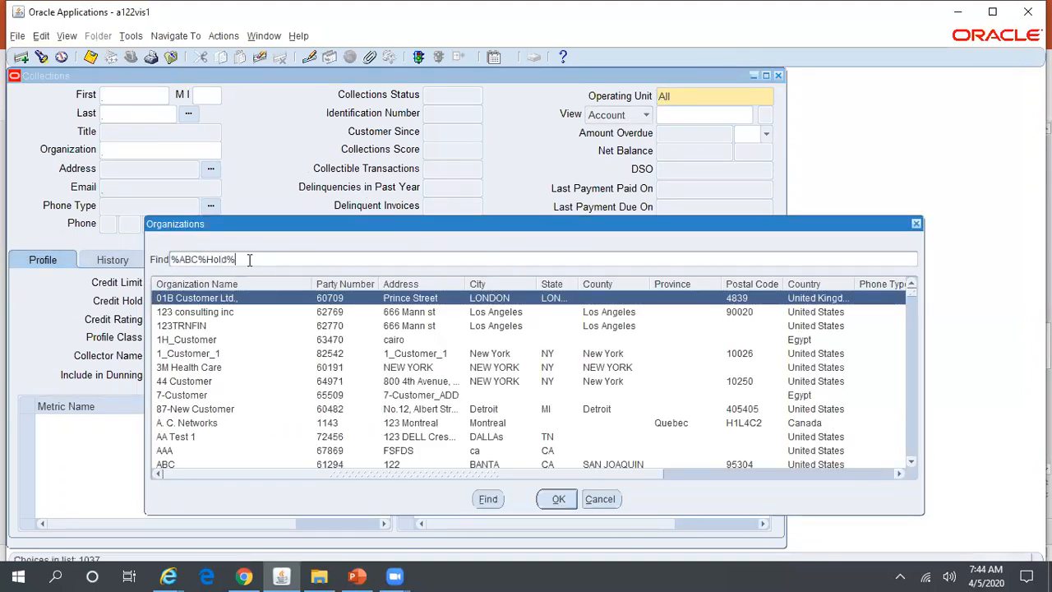
pyautogui.click(487, 499)
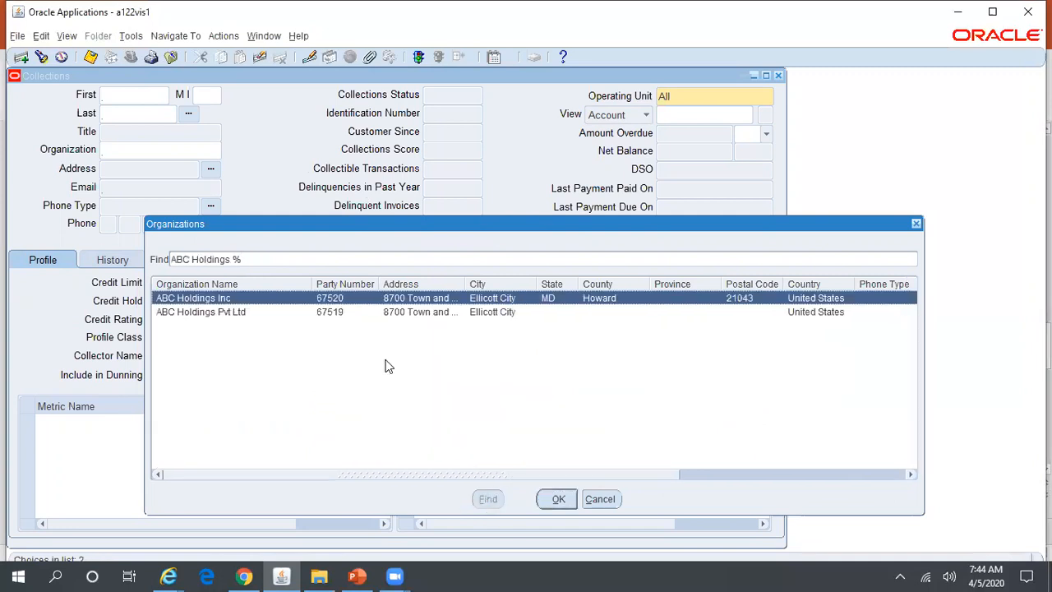
pyautogui.click(322, 313)
pyautogui.click(557, 499)
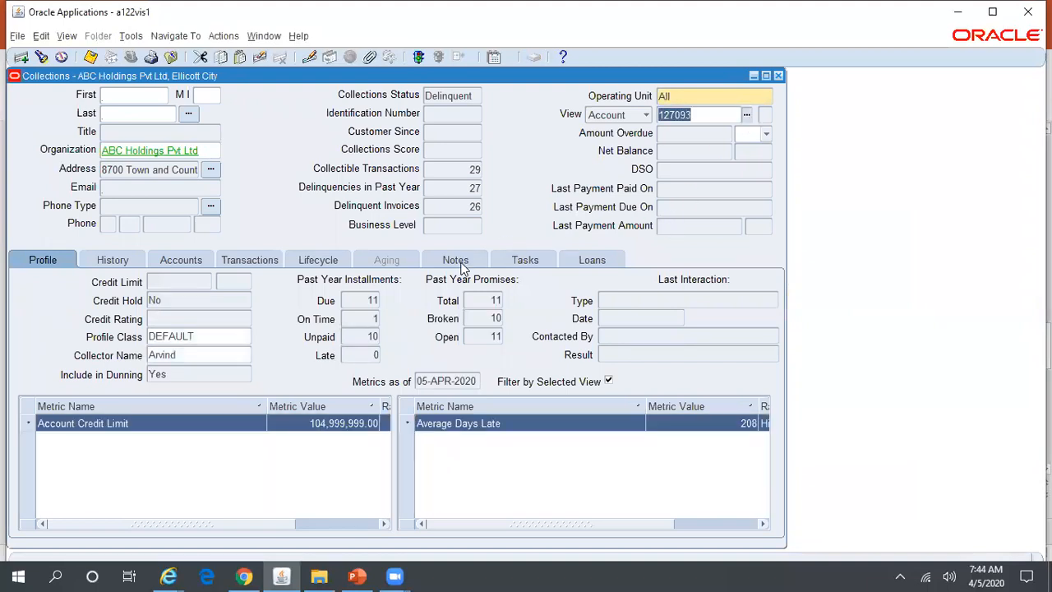
# Show ABC Holdings' Tasks tab and review the Meet_Other meeting and Broken Promise callback details.
pyautogui.click(525, 260)
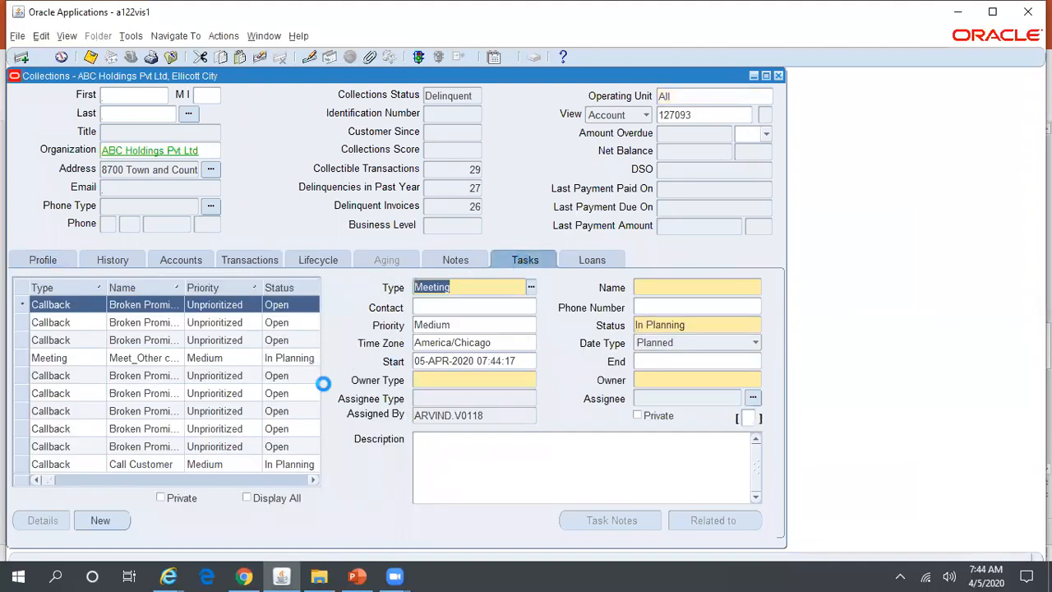
pyautogui.click(140, 358)
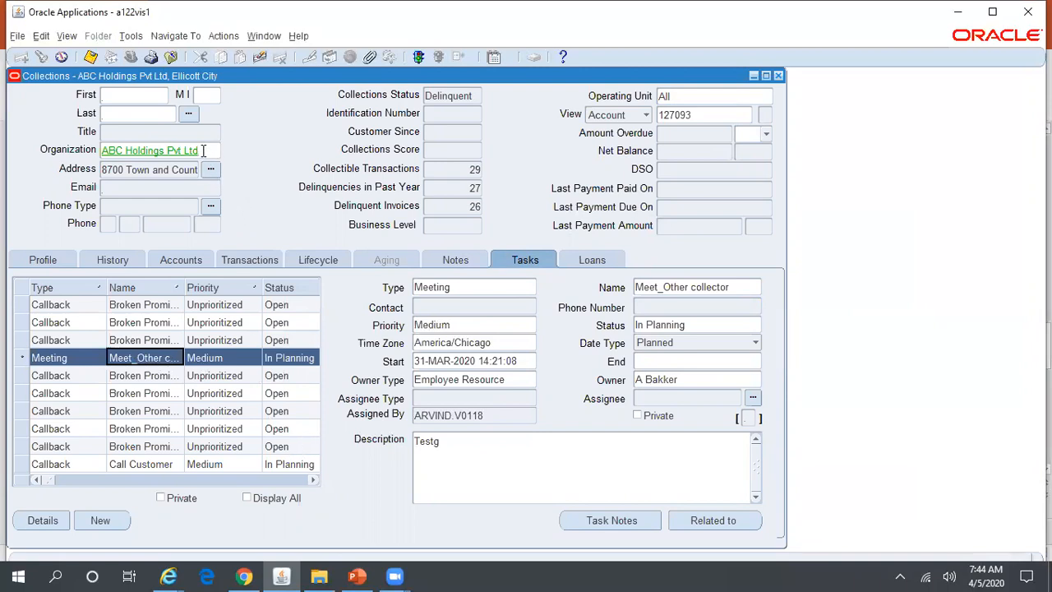
pyautogui.click(232, 322)
pyautogui.click(228, 411)
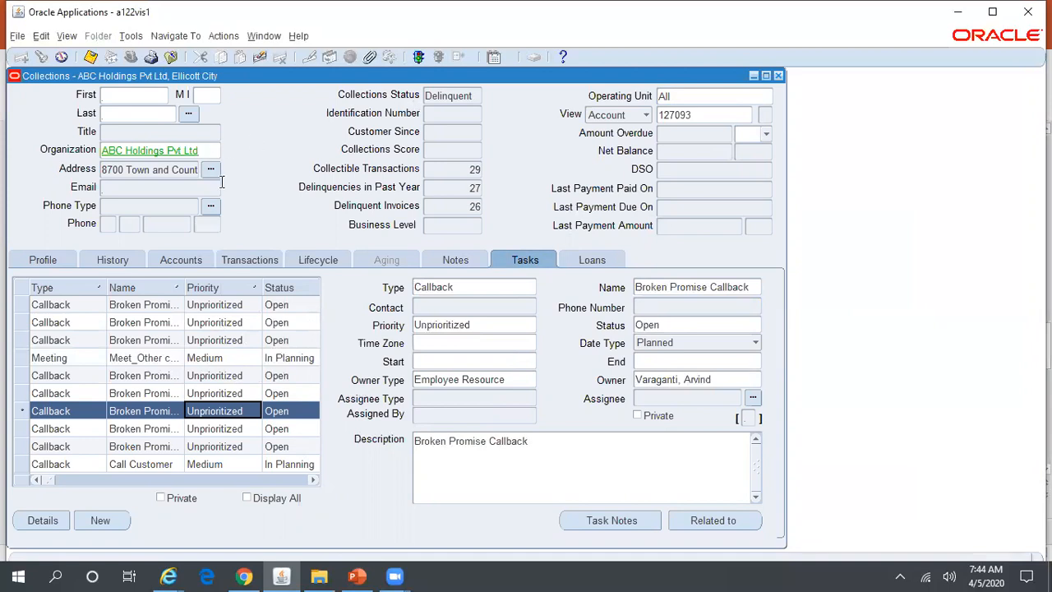
pyautogui.click(243, 359)
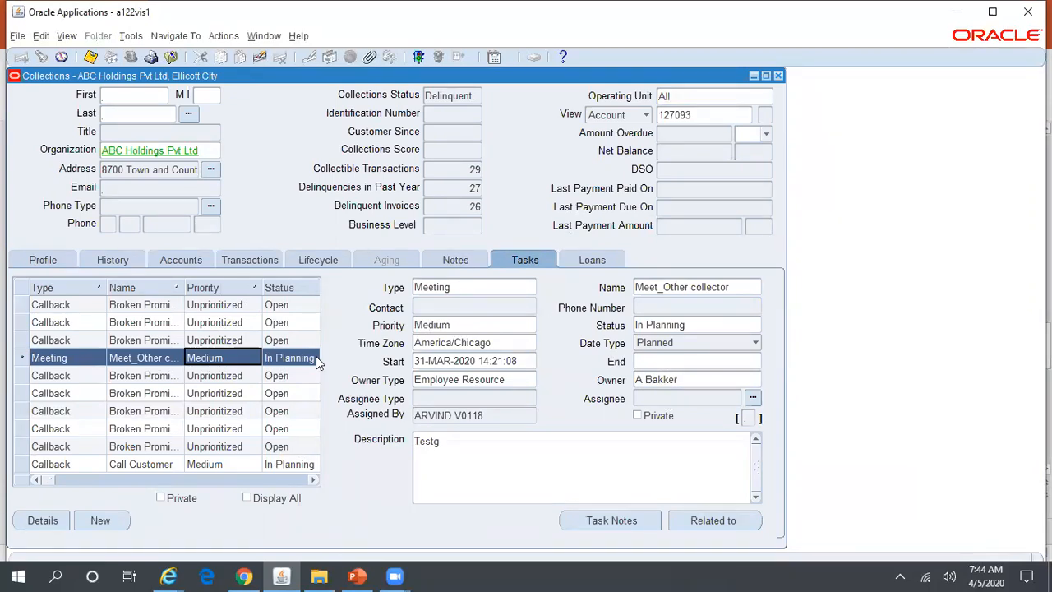
pyautogui.click(227, 428)
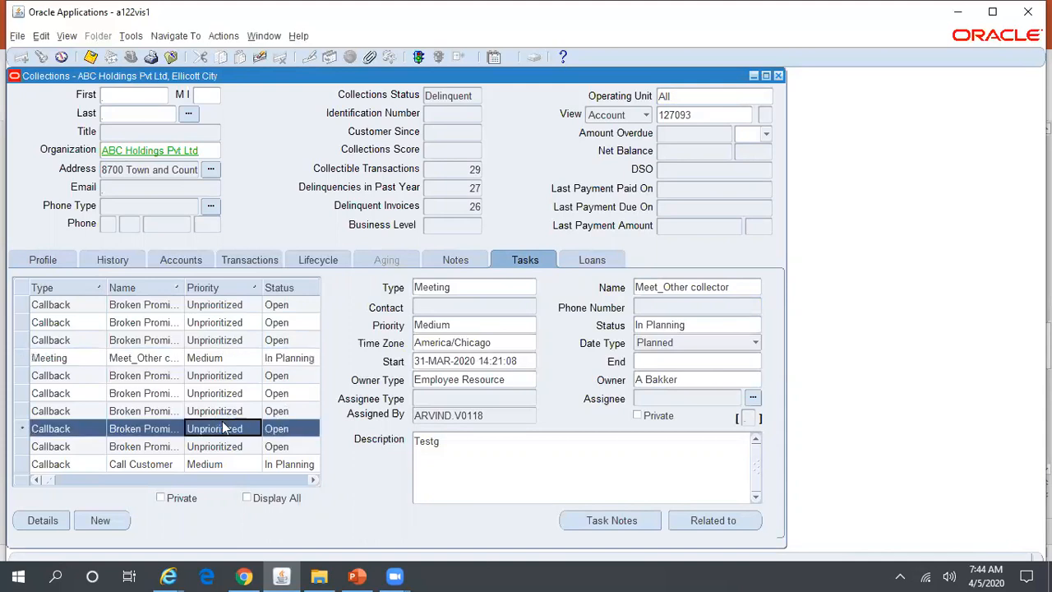
pyautogui.click(210, 359)
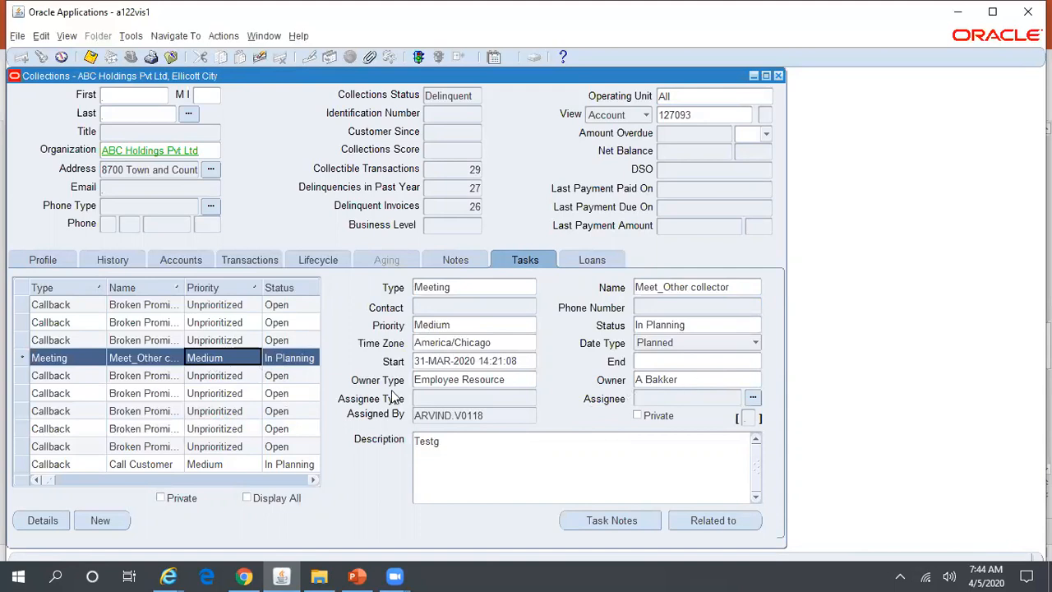
pyautogui.click(233, 394)
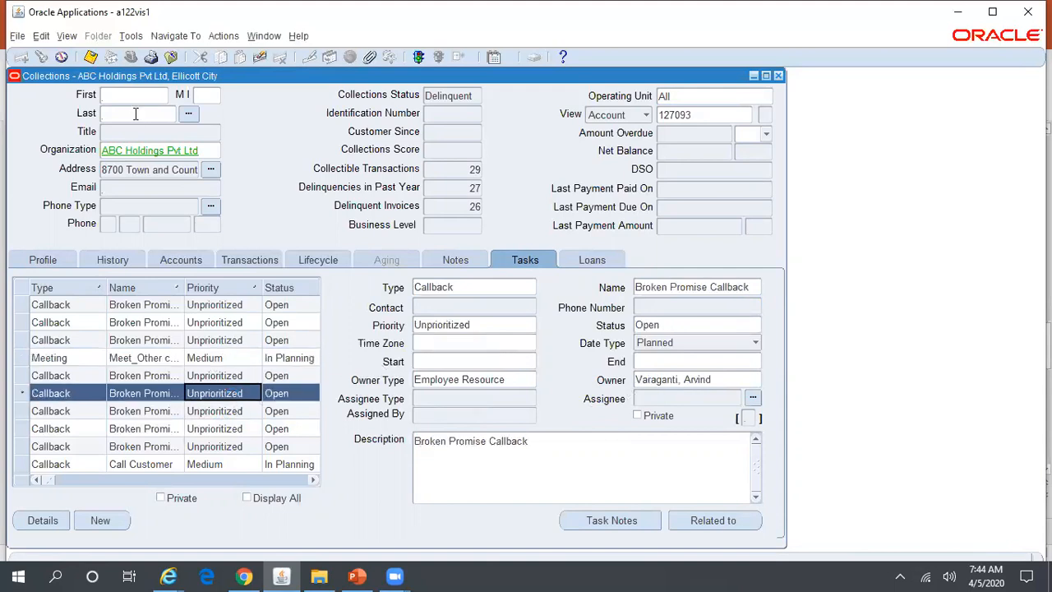
# Create a new task named Meeting Customer, owner type Employee Resource, owned by the collector.
pyautogui.click(468, 288)
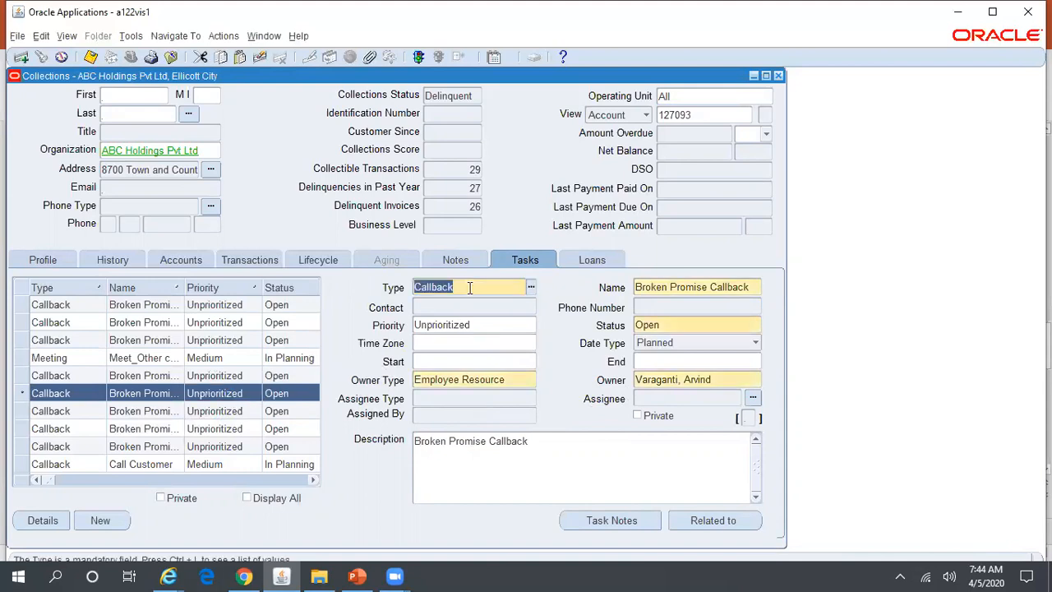
pyautogui.click(23, 59)
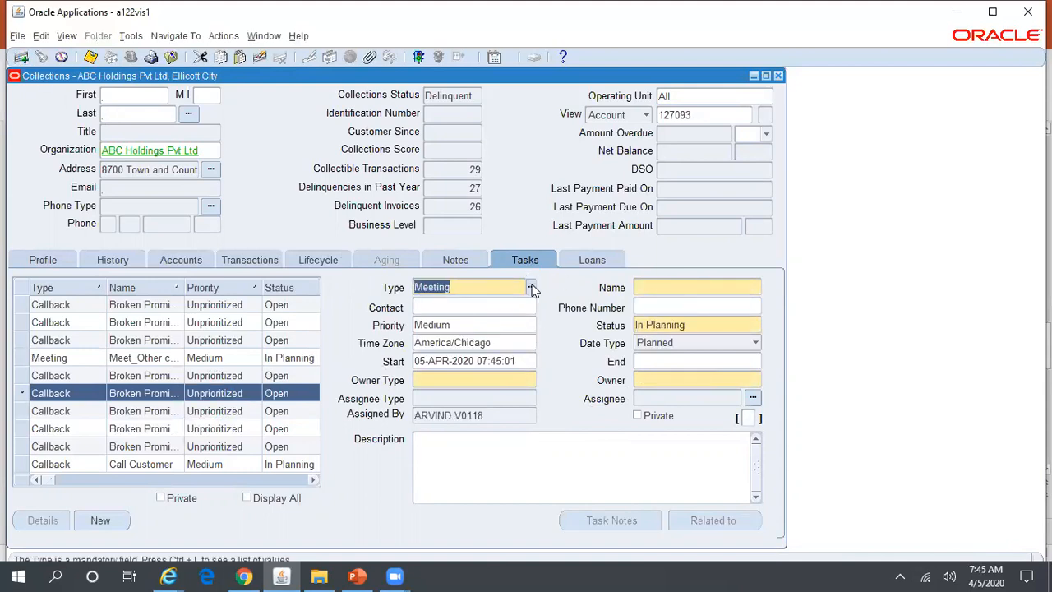
pyautogui.click(655, 287)
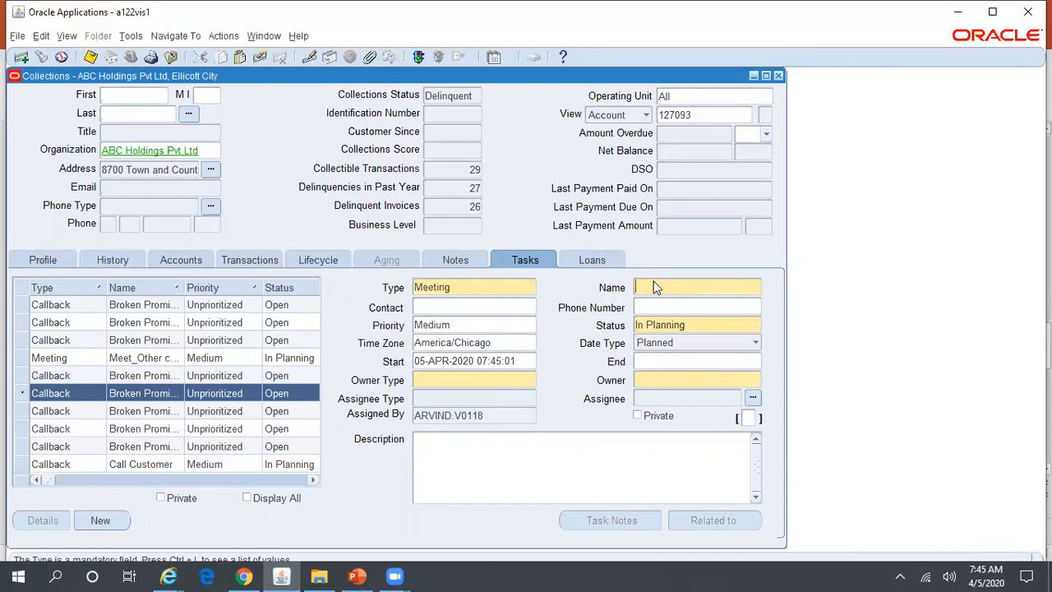
pyautogui.write('Meet')
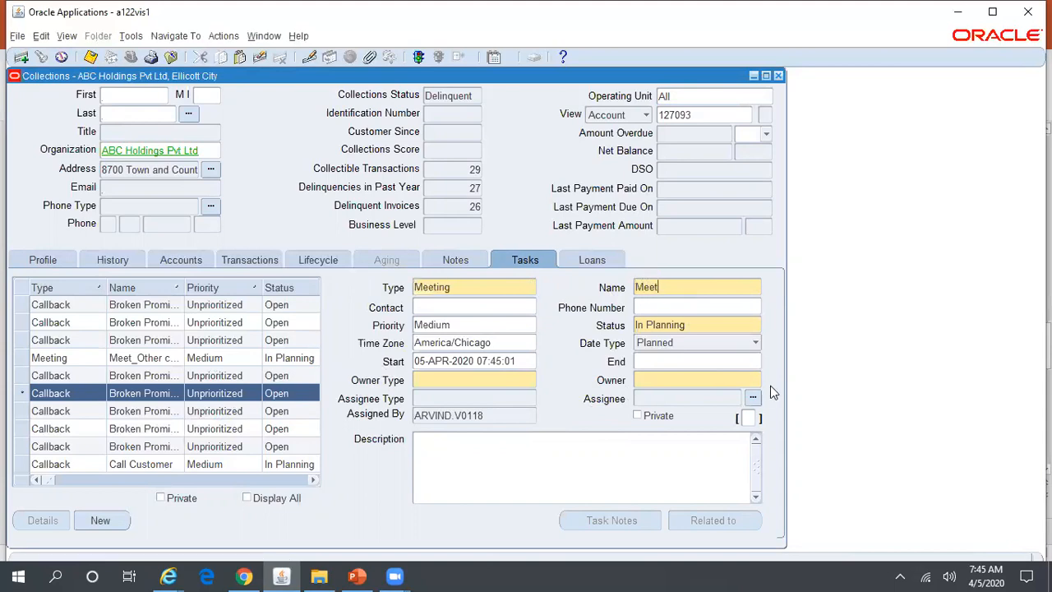
pyautogui.write('ing Customer')
pyautogui.click(515, 380)
pyautogui.write('employee')
pyautogui.press('Tab')
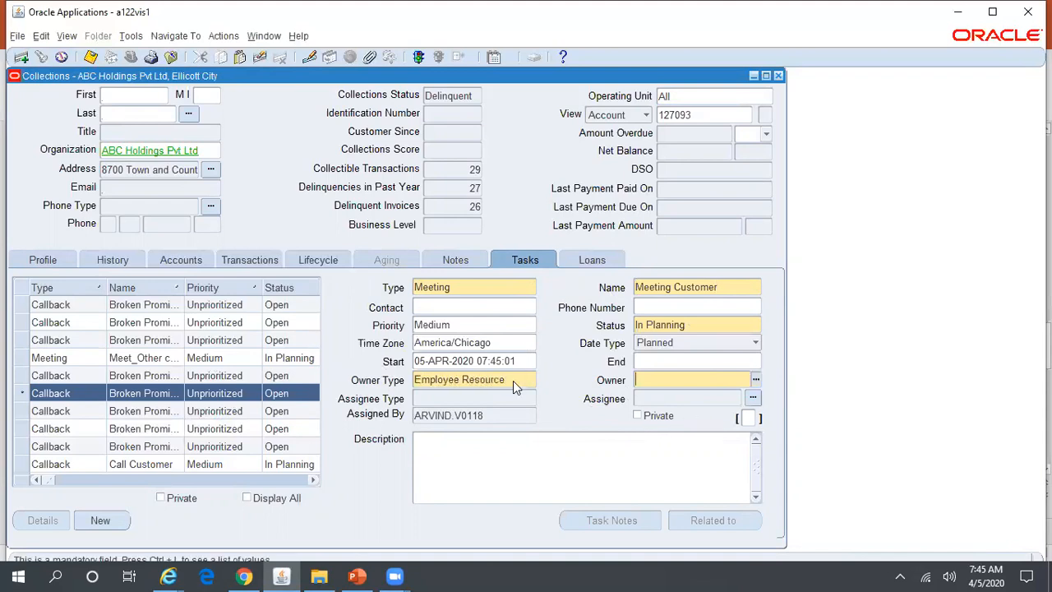
pyautogui.press('Tab')
# Describe it as an Apr 10th, 2020 meeting about the customer's open transactions, and save.
pyautogui.click(622, 442)
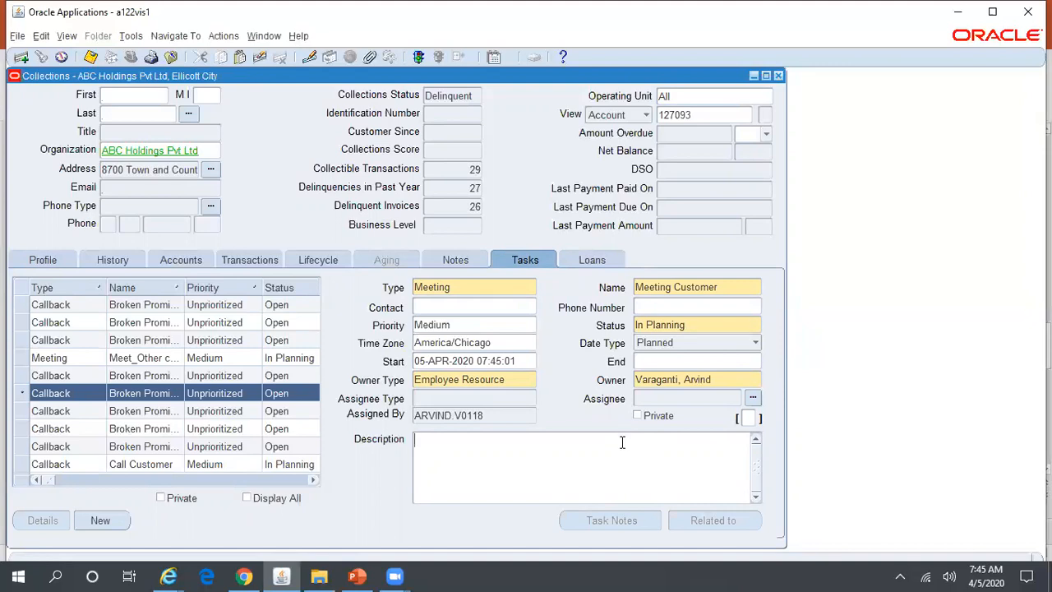
pyautogui.write('Personally Meet the Customer')
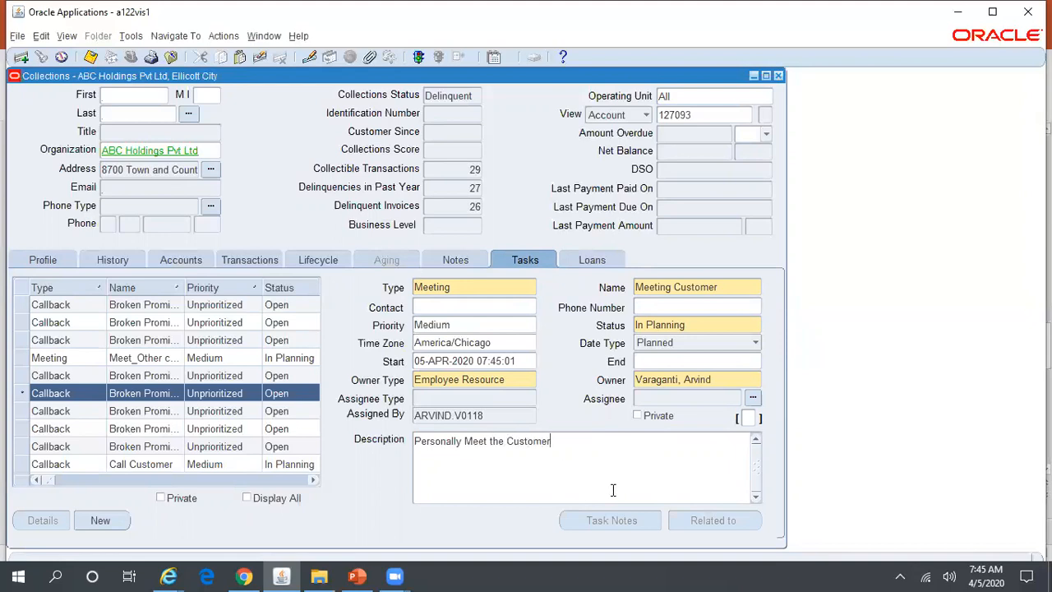
pyautogui.write(' on Apr 10th, 0')
pyautogui.press('BackSpace')
pyautogui.write('2020 to have ')
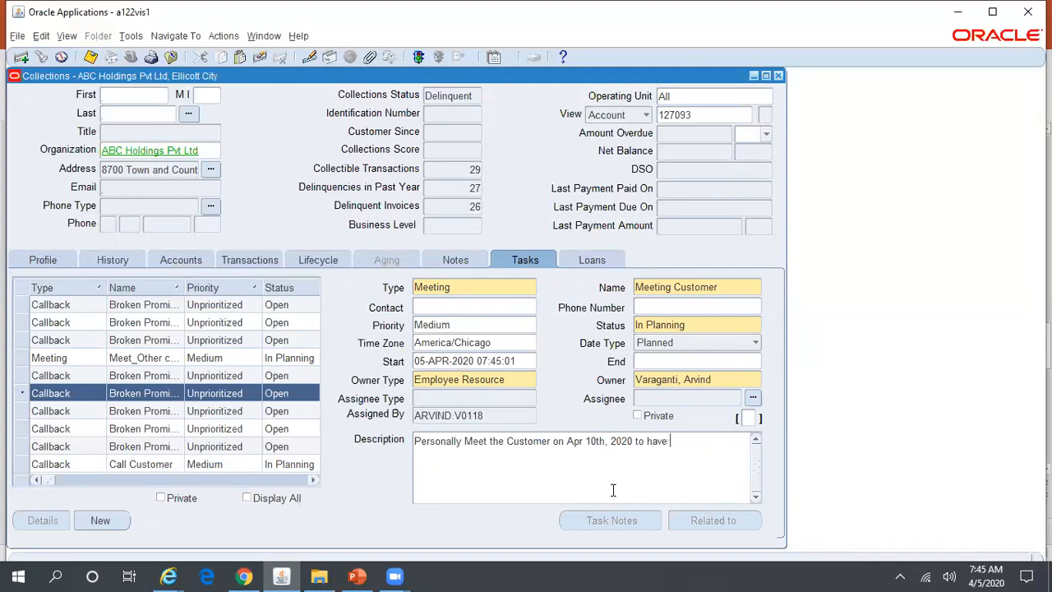
pyautogui.write('discussion about op')
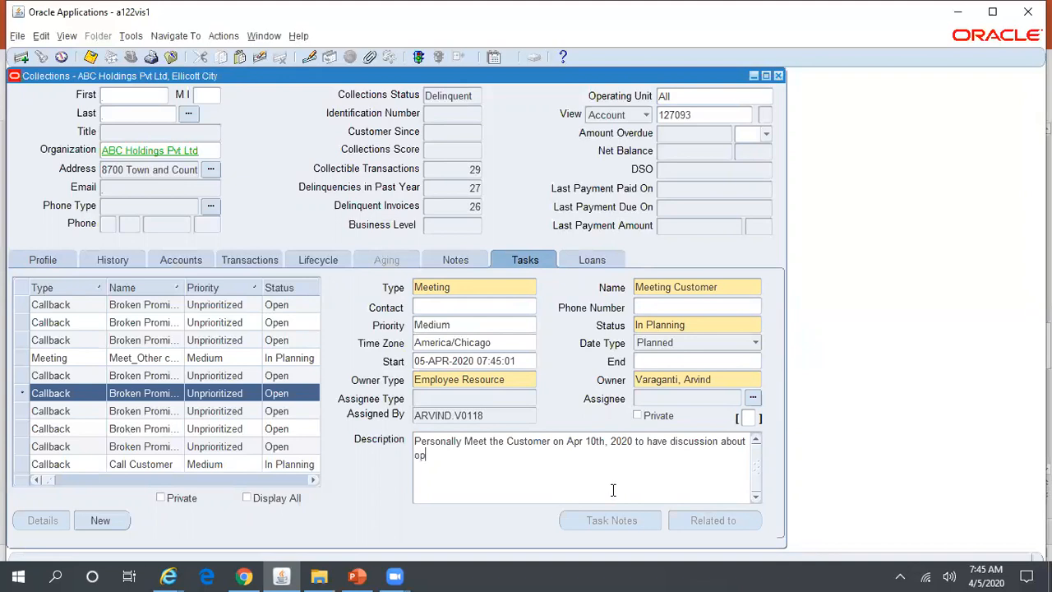
pyautogui.write('en transactions against this customer')
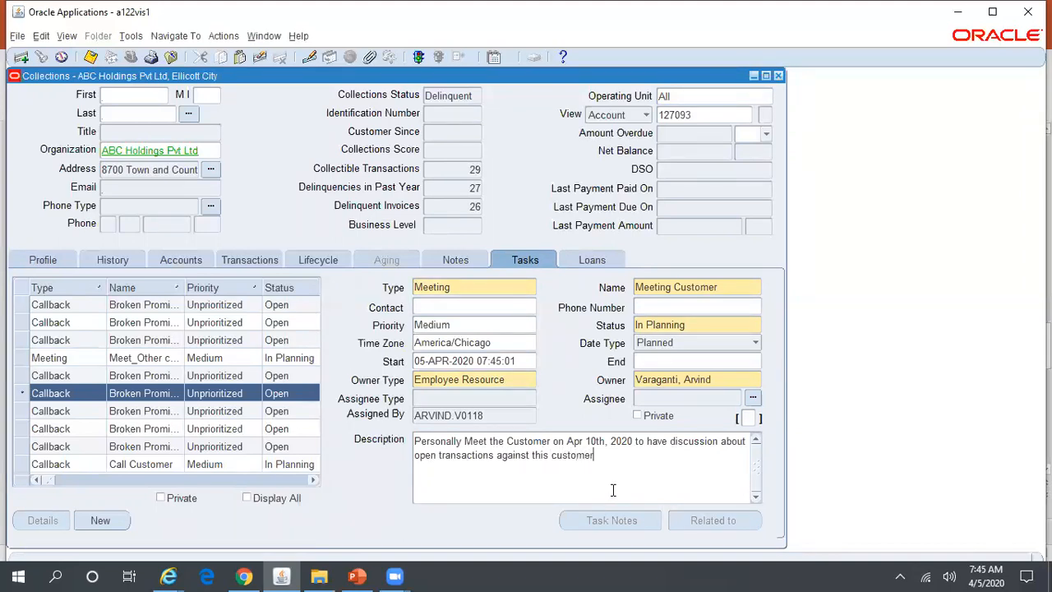
pyautogui.click(91, 56)
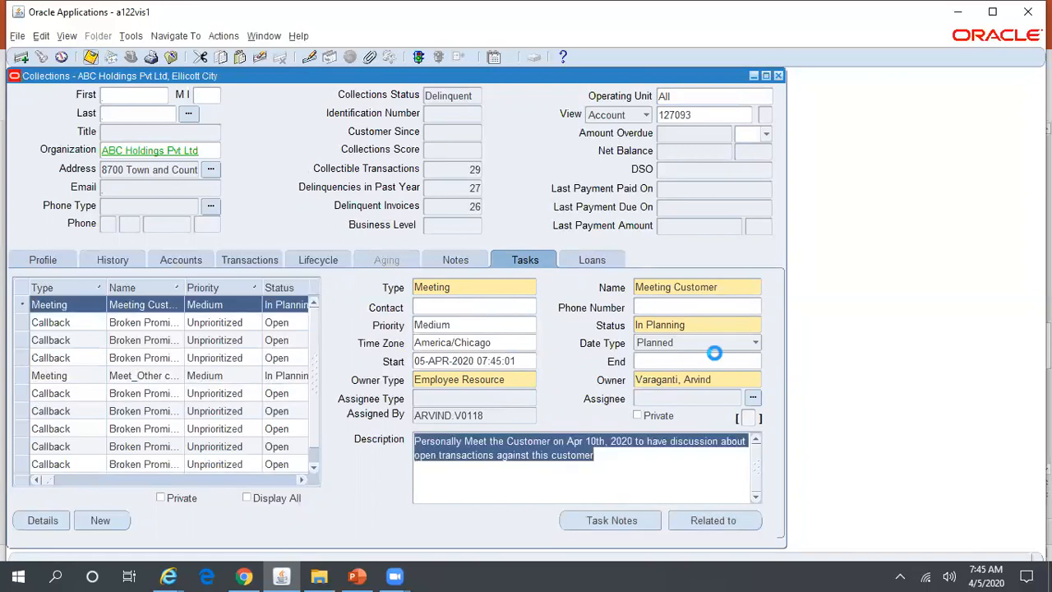
# Reopen the Collector's Work Queue and list My Tasks > Meeting, revealing Meeting Customer task 39055.
pyautogui.click(780, 75)
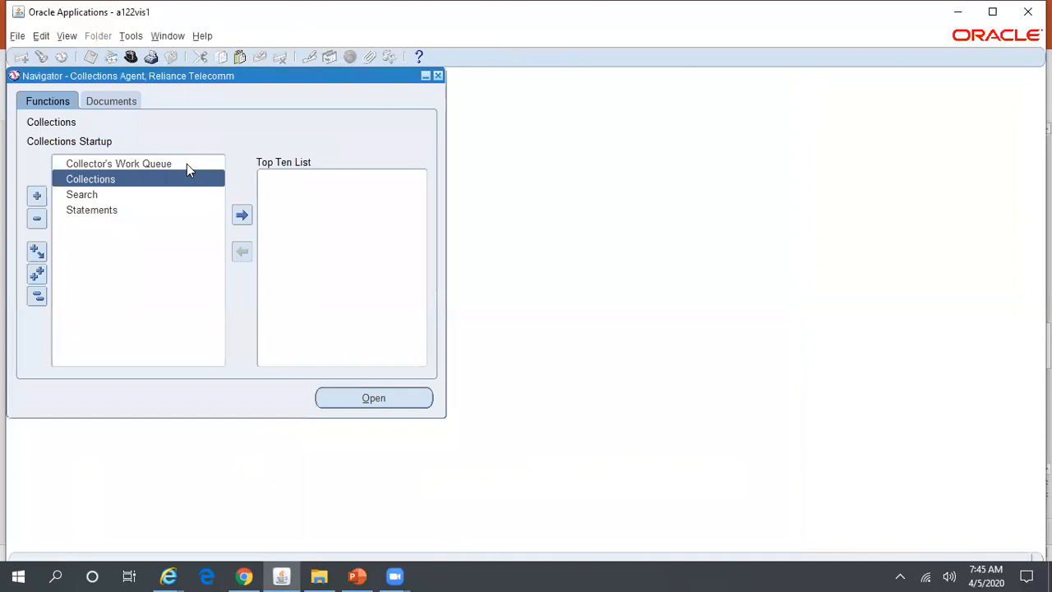
pyautogui.doubleClick(186, 163)
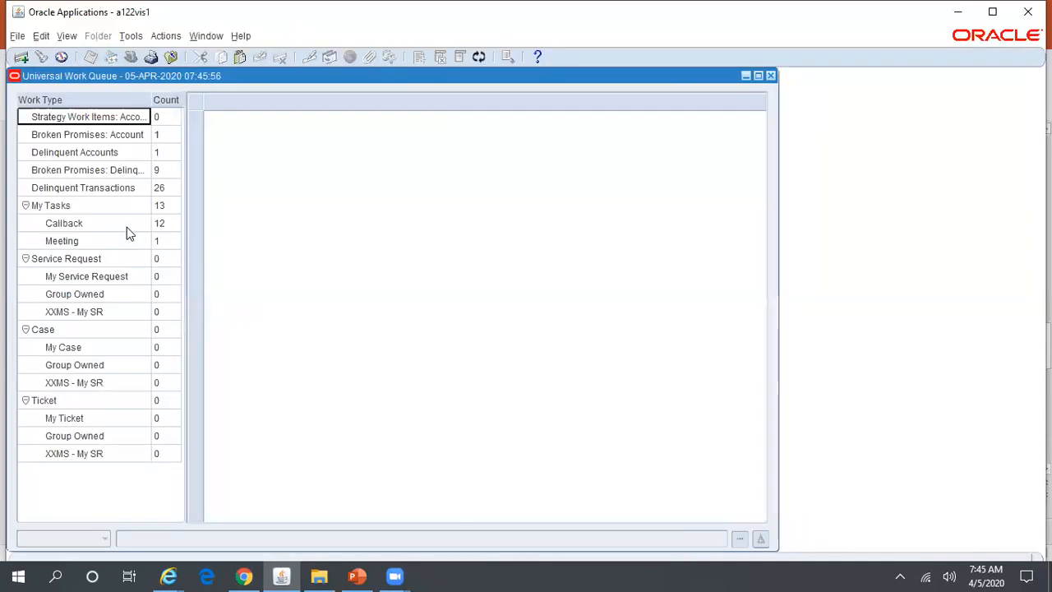
pyautogui.click(127, 224)
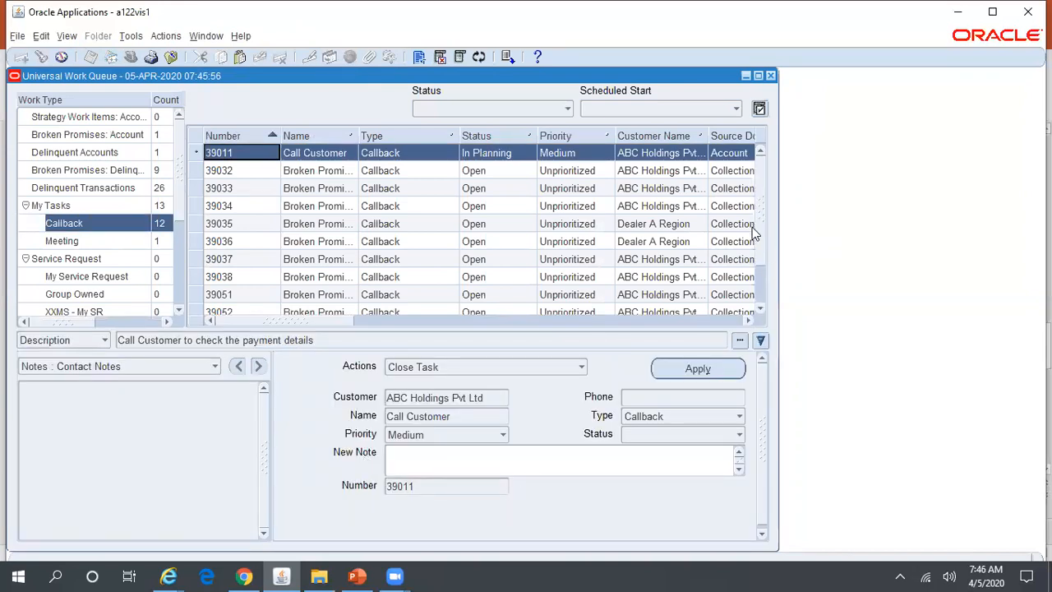
pyautogui.scroll(-1, 761, 225)
pyautogui.click(104, 241)
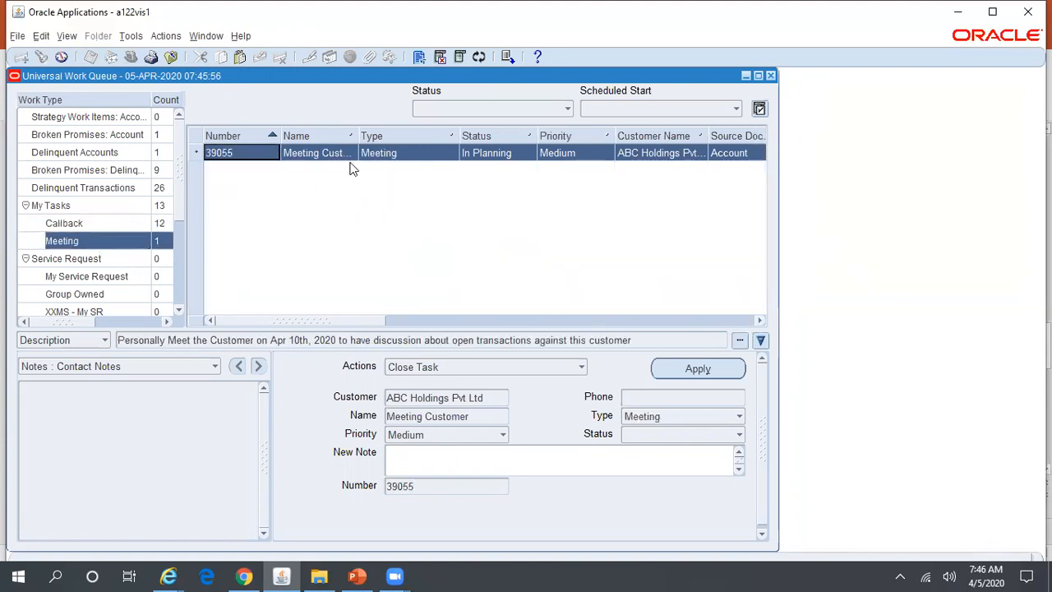
pyautogui.moveTo(360, 137); pyautogui.dragTo(394, 136)
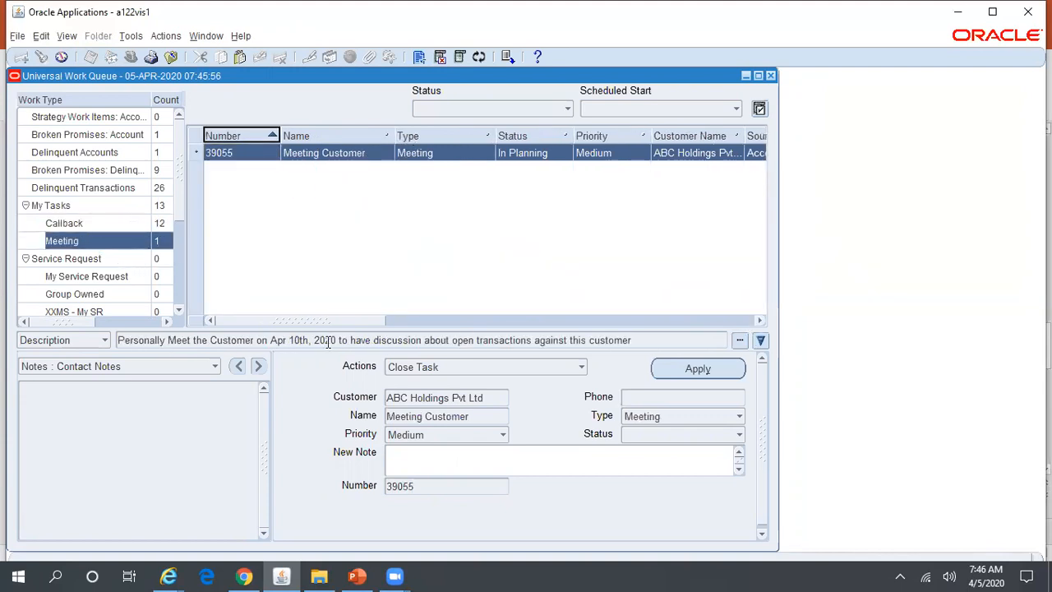
pyautogui.moveTo(366, 320); pyautogui.dragTo(498, 339)
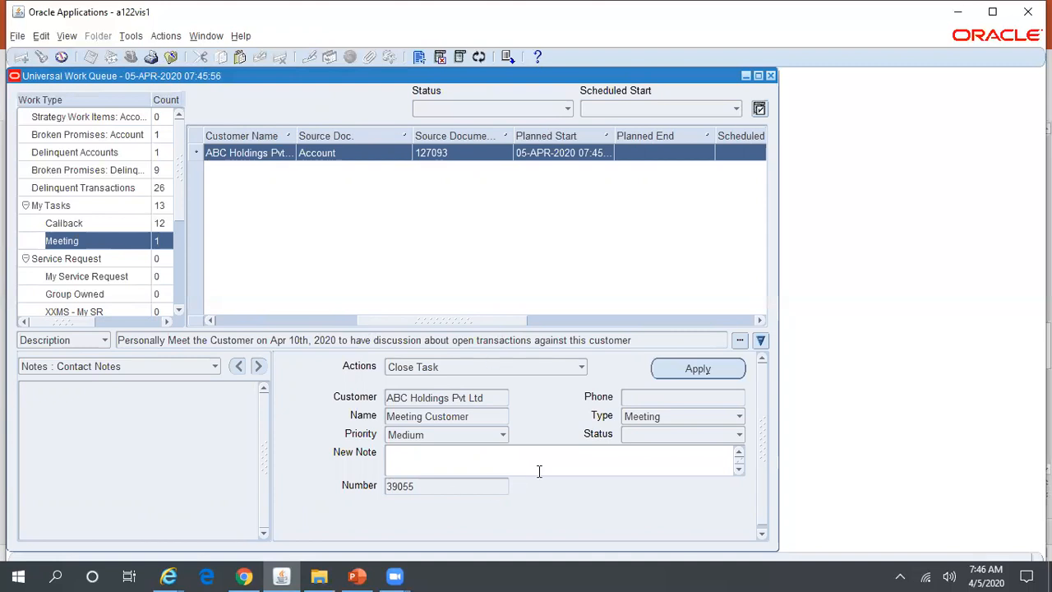
pyautogui.click(571, 451)
# Leave the Universal Work Queue open despite the break-reason prompt and show slide 5 of the Part 4 deck.
pyautogui.click(770, 75)
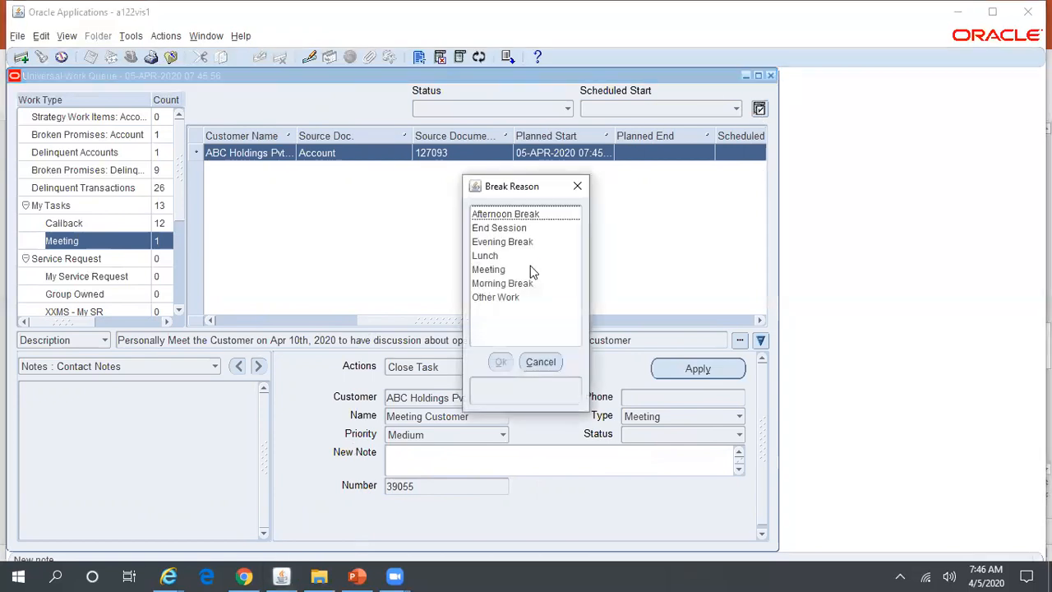
pyautogui.click(547, 368)
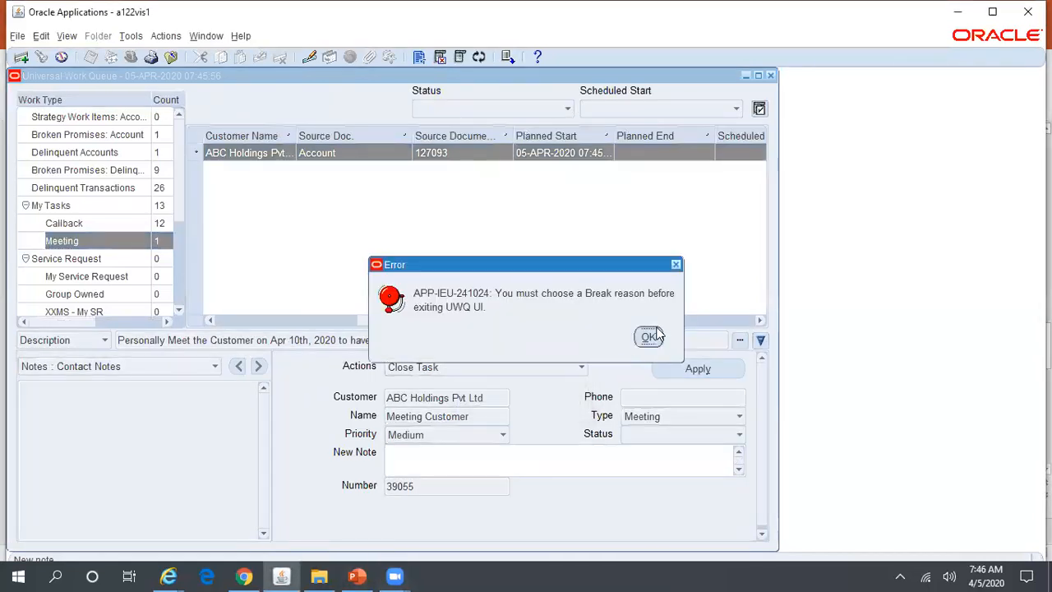
pyautogui.click(649, 336)
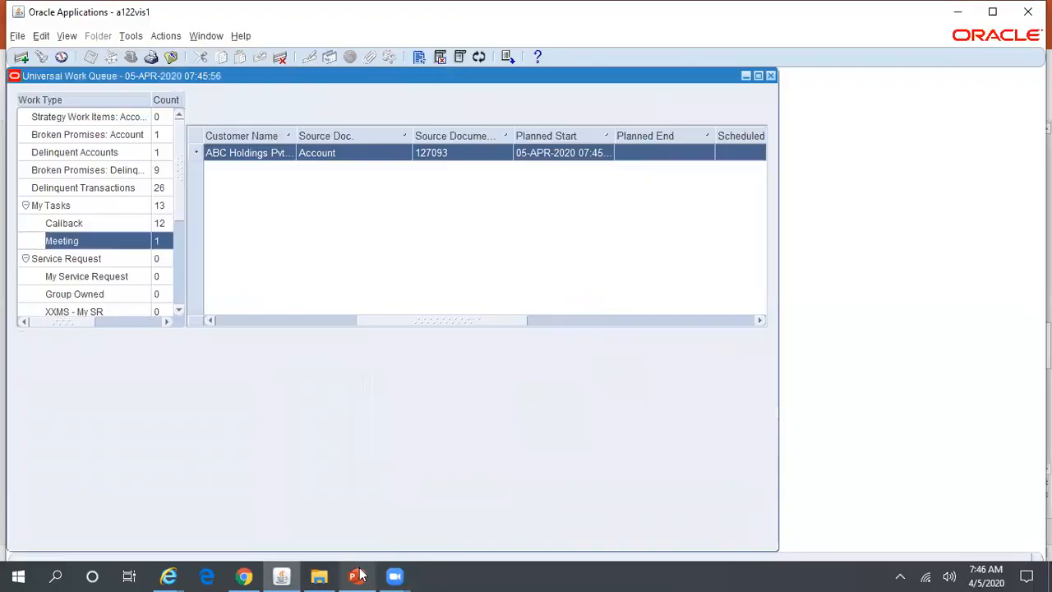
pyautogui.click(357, 575)
pyautogui.scroll(3, 157, 143)
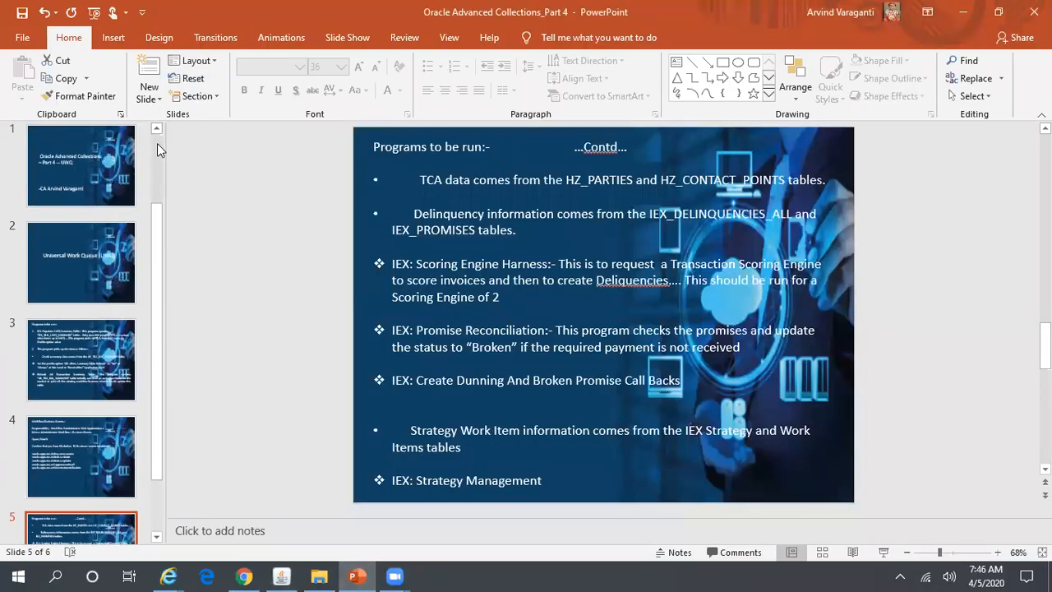
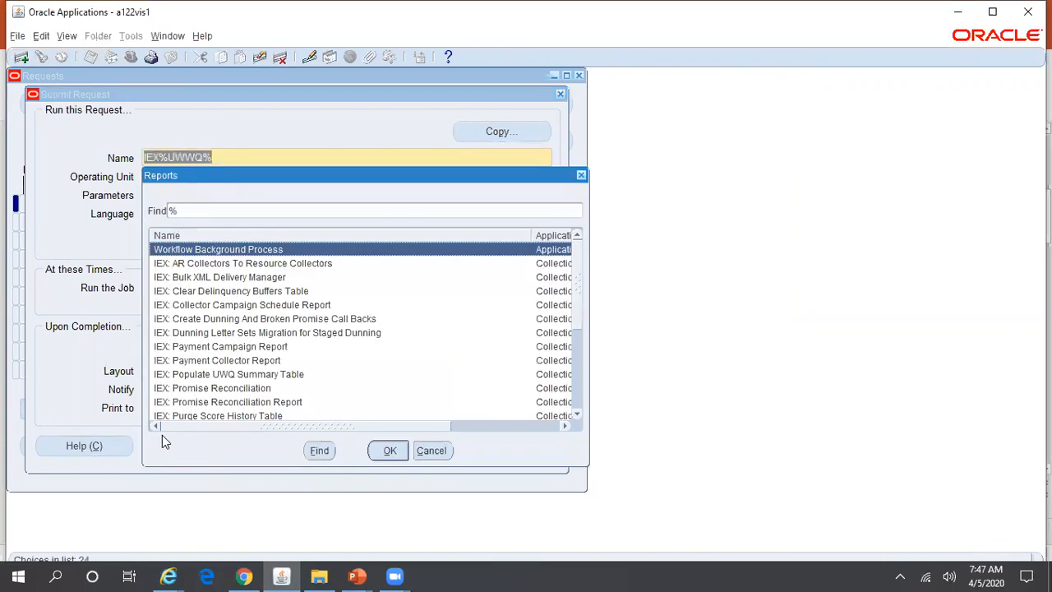
# Correct the search to IEX%UWQ% to select IEX: Populate UWQ Summary Table, From Date 01-APR-2020.
pyautogui.press('Escape')
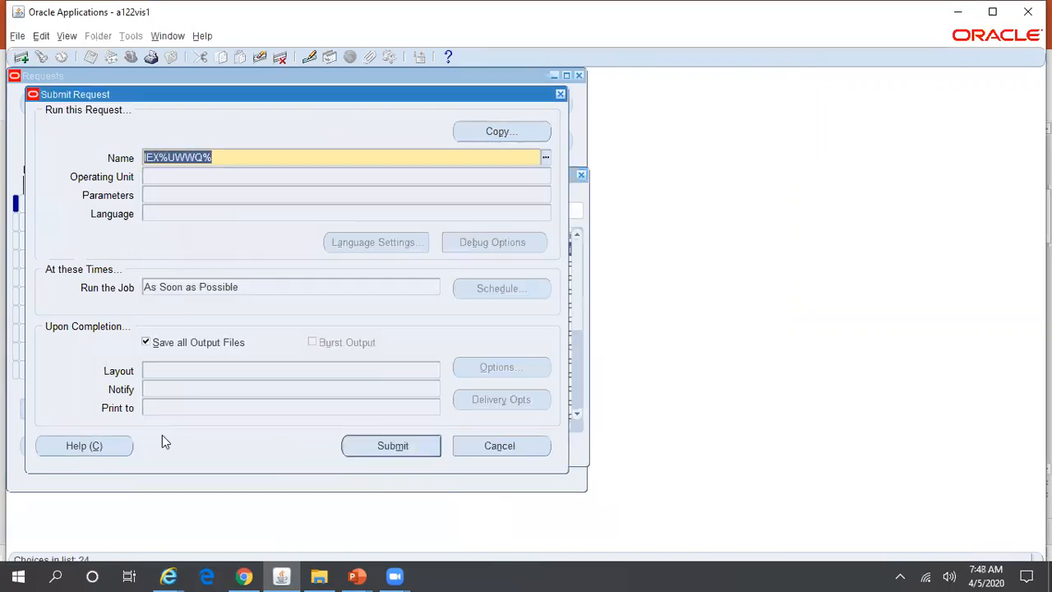
pyautogui.press('BackSpace')
pyautogui.press('BackSpace')
pyautogui.press('BackSpace')
pyautogui.write('Q%')
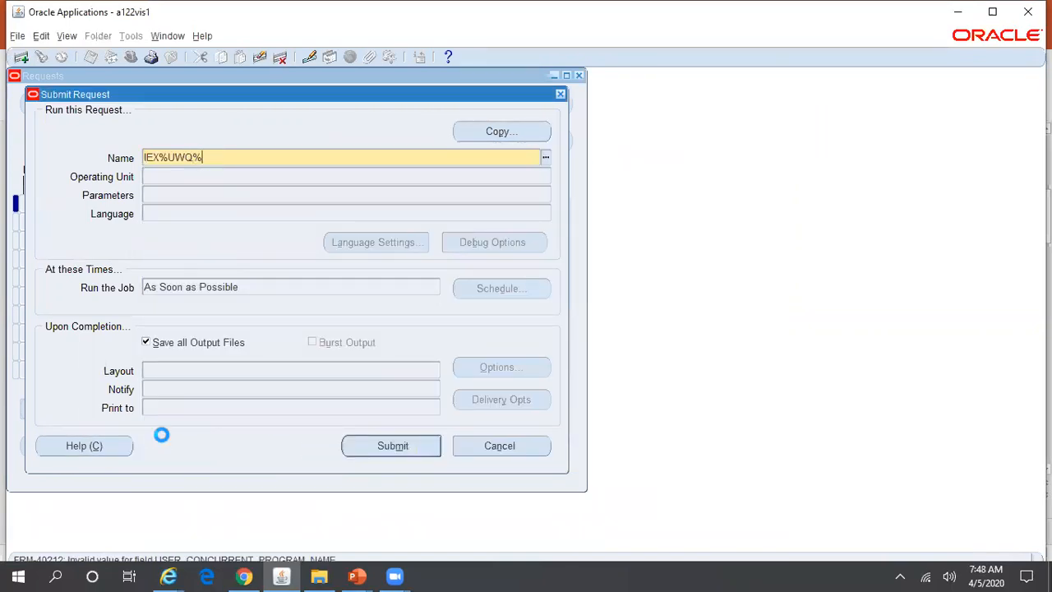
pyautogui.press('Tab')
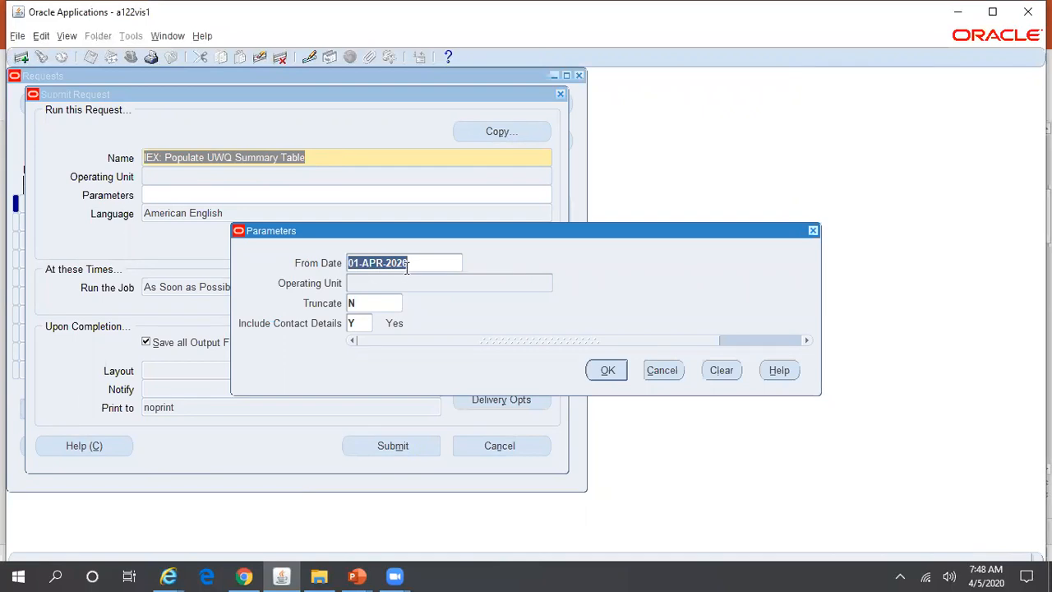
pyautogui.click(365, 304)
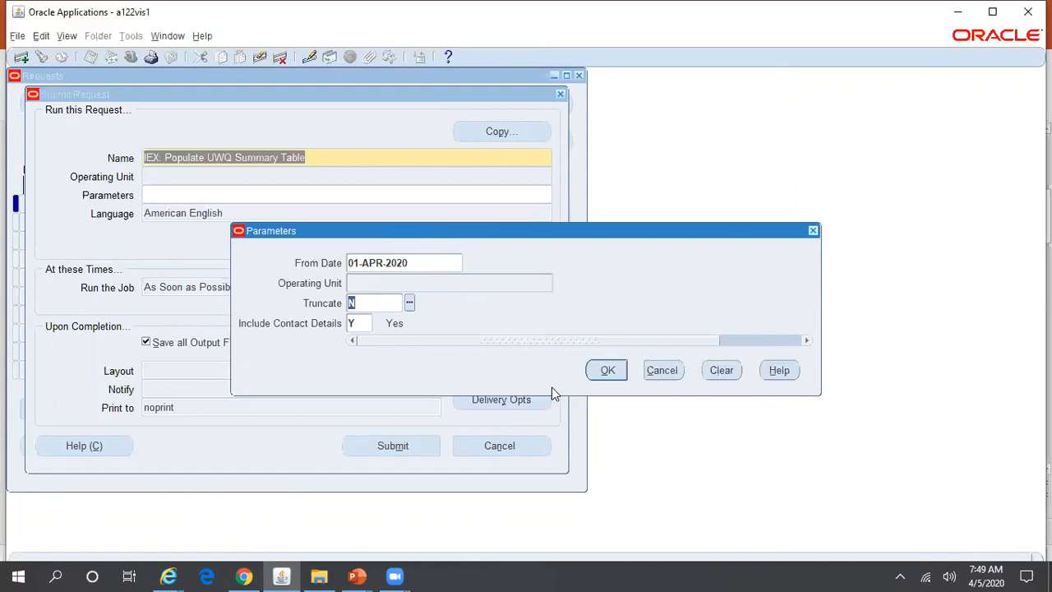
# Submit the UWQ summary request, decline another request, and find all my requests.
pyautogui.click(607, 369)
pyautogui.click(415, 444)
pyautogui.click(570, 351)
pyautogui.click(464, 437)
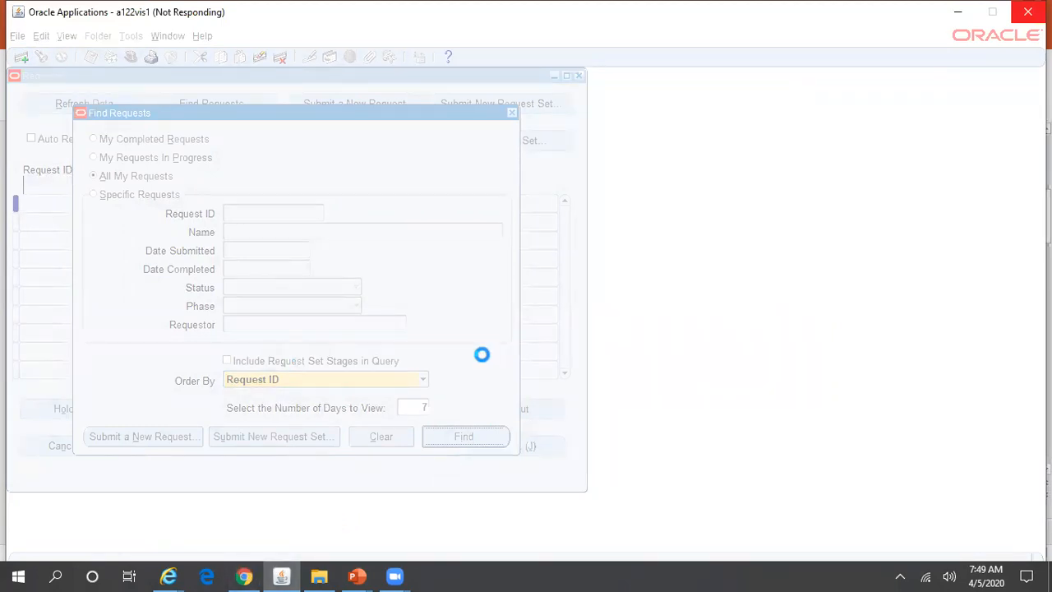
# Close the frozen Oracle Applications Internet Explorer window from the taskbar.
pyautogui.click(168, 575)
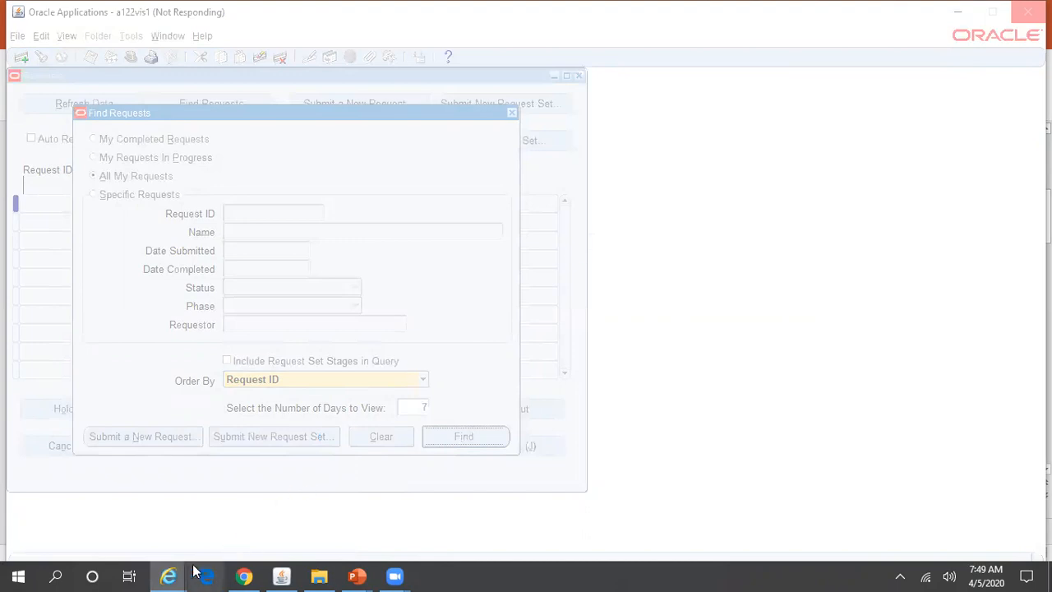
pyautogui.rightClick(169, 575)
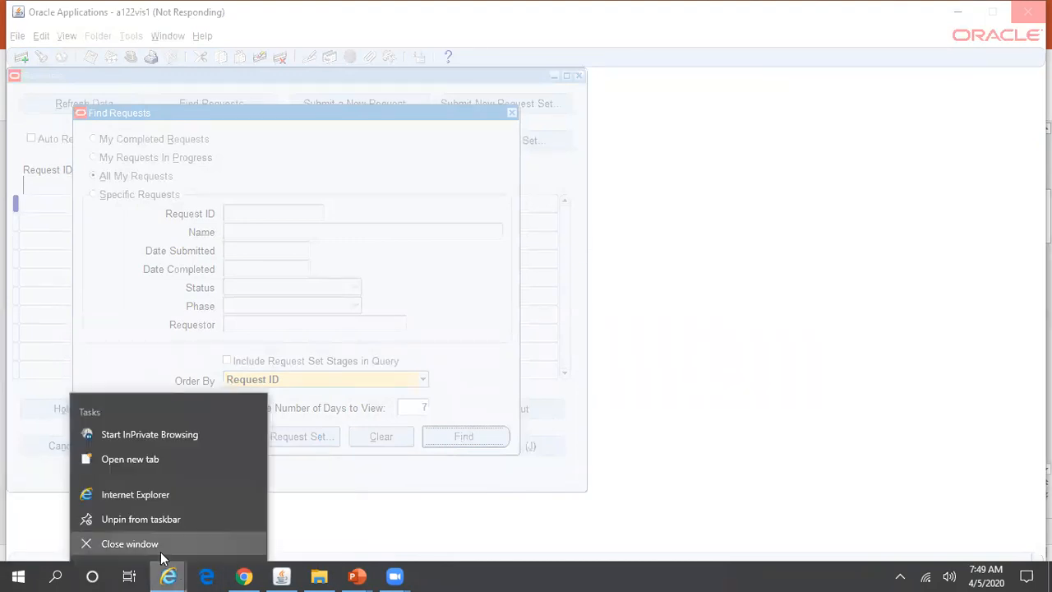
pyautogui.click(159, 545)
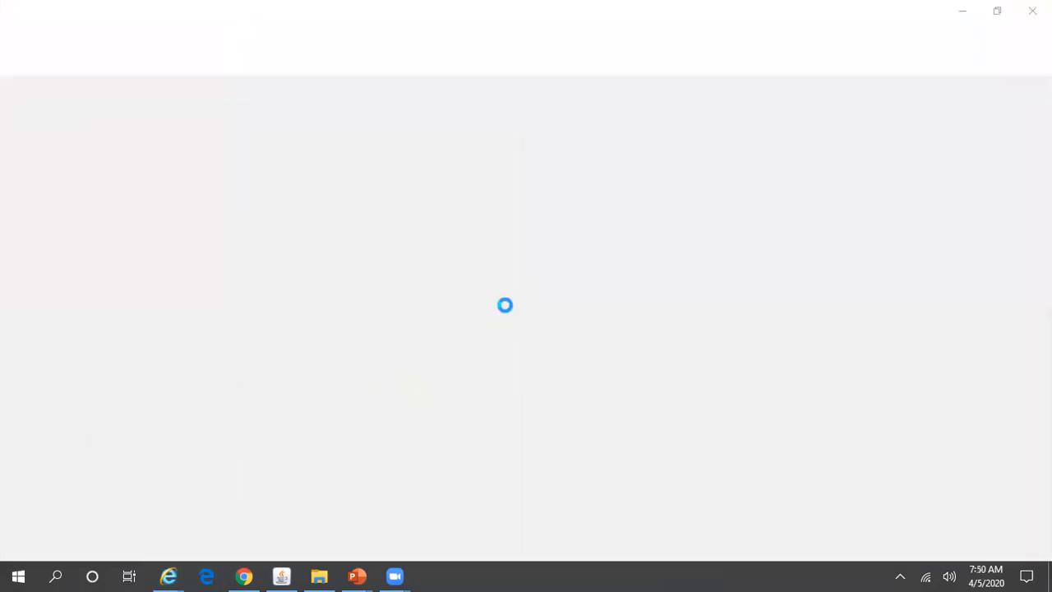
pyautogui.rightClick(550, 574)
# End the hung Internet Explorer and Java(TM) Platform SE binary tasks in Task Manager.
pyautogui.click(608, 502)
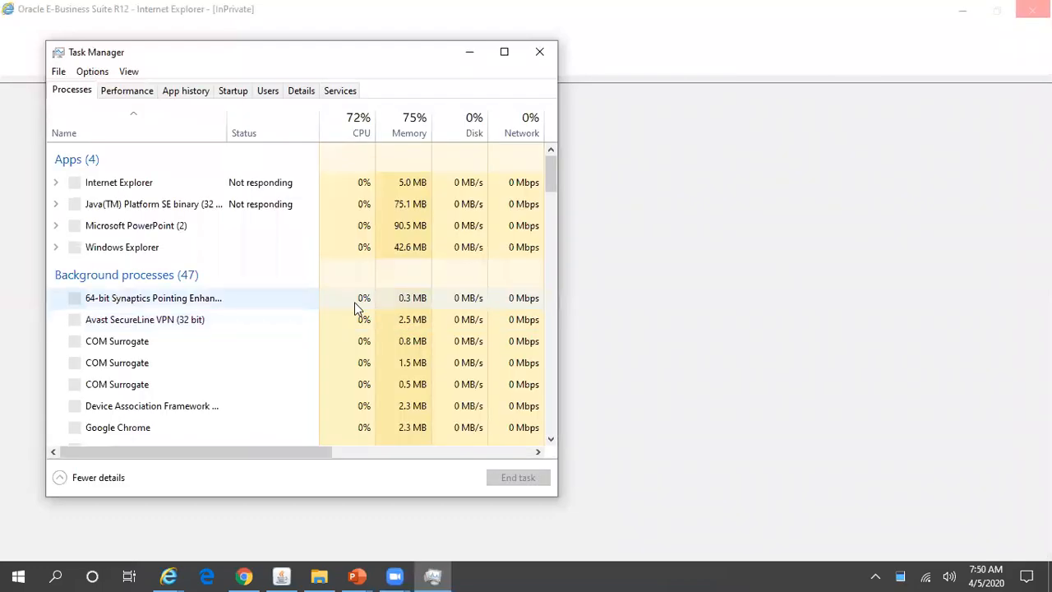
pyautogui.click(176, 340)
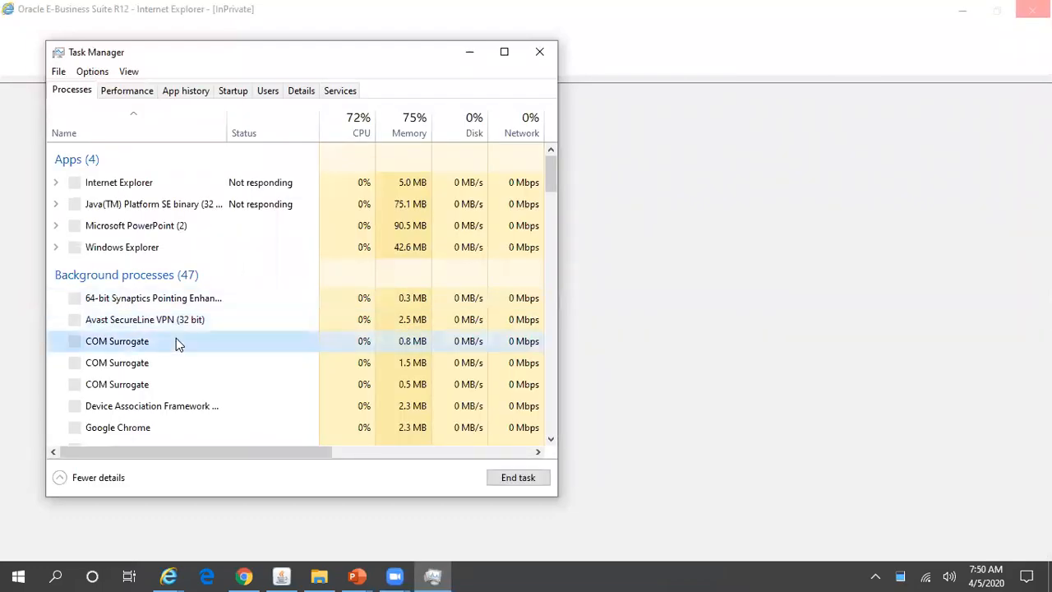
pyautogui.click(145, 184)
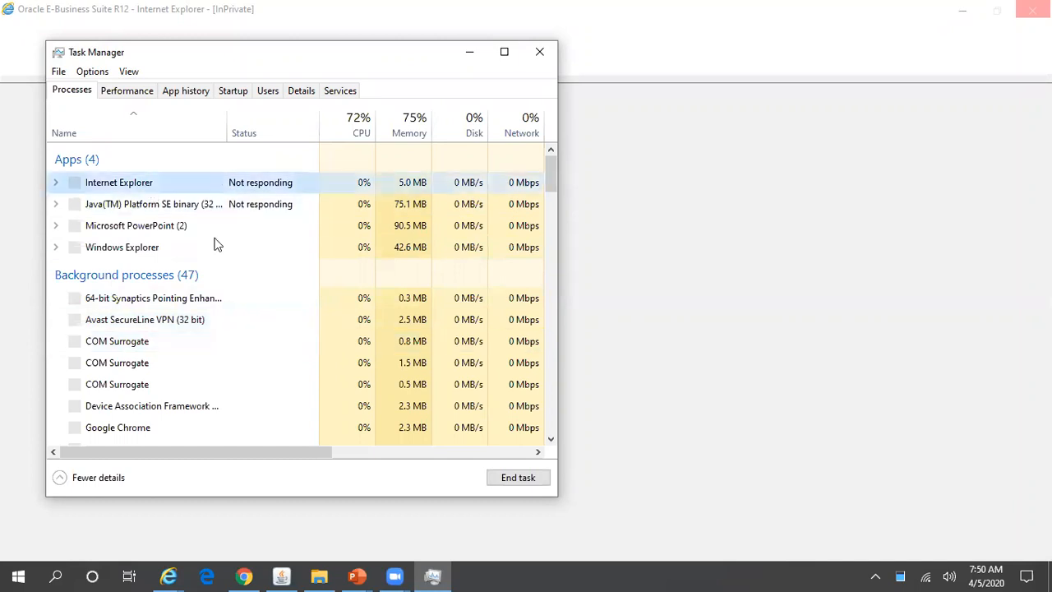
pyautogui.click(501, 478)
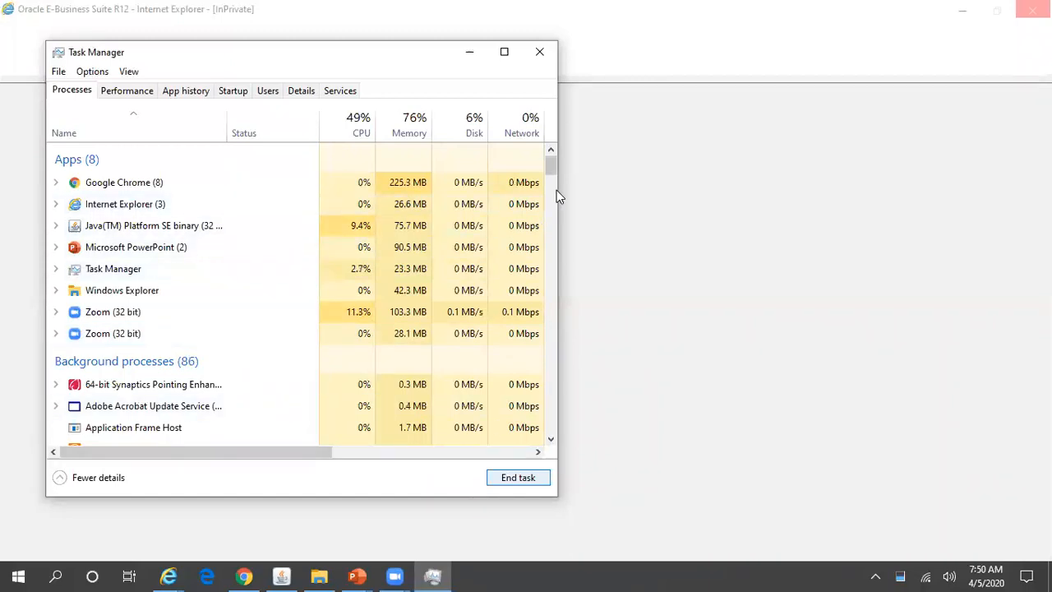
pyautogui.click(260, 199)
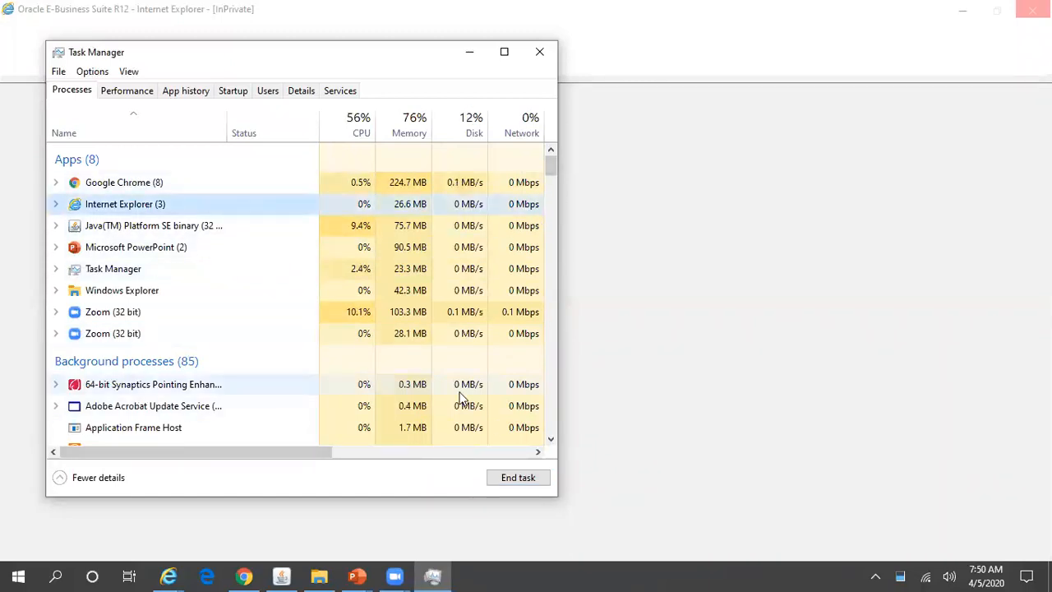
pyautogui.click(517, 478)
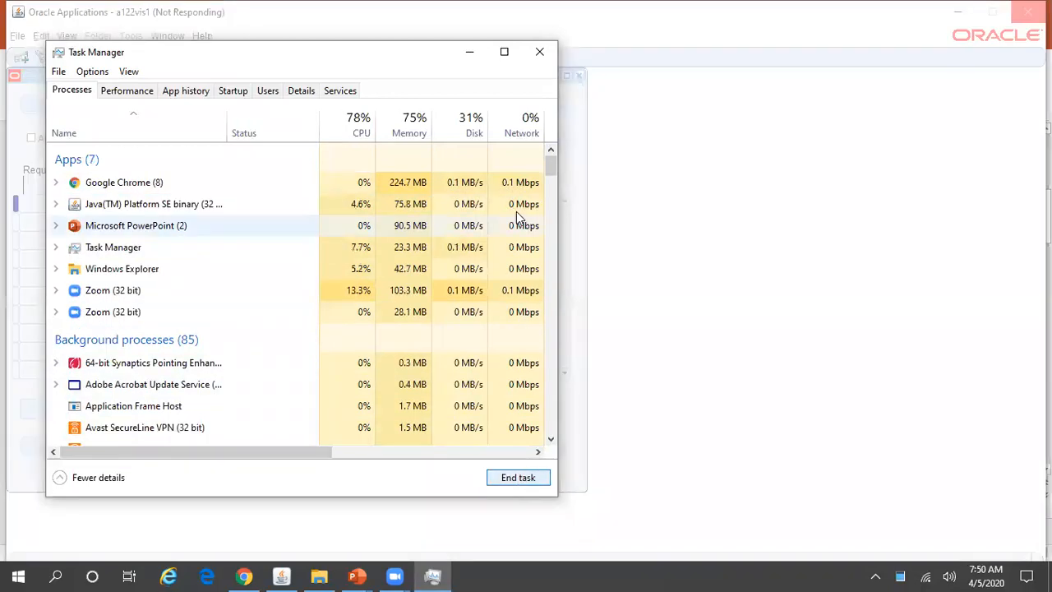
pyautogui.click(227, 205)
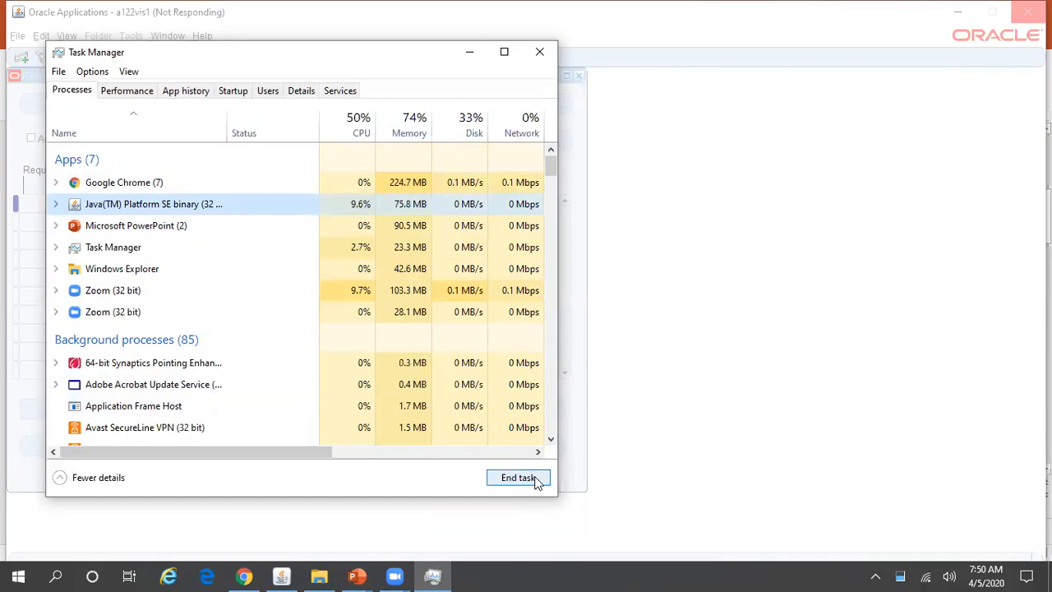
pyautogui.click(535, 480)
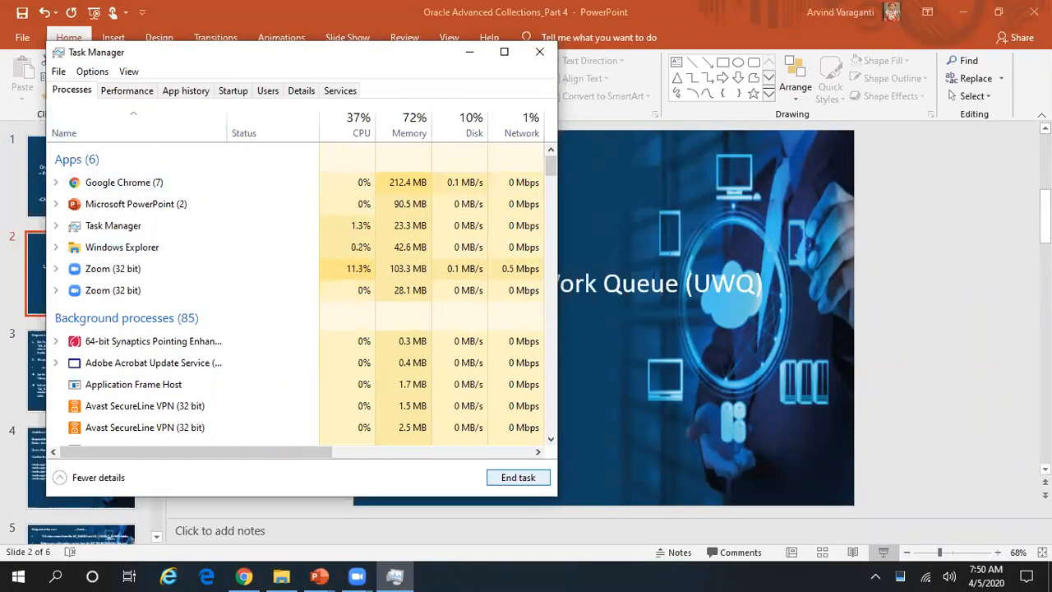
# Close Task Manager and start a new InPrivate Internet Explorer window.
pyautogui.click(539, 52)
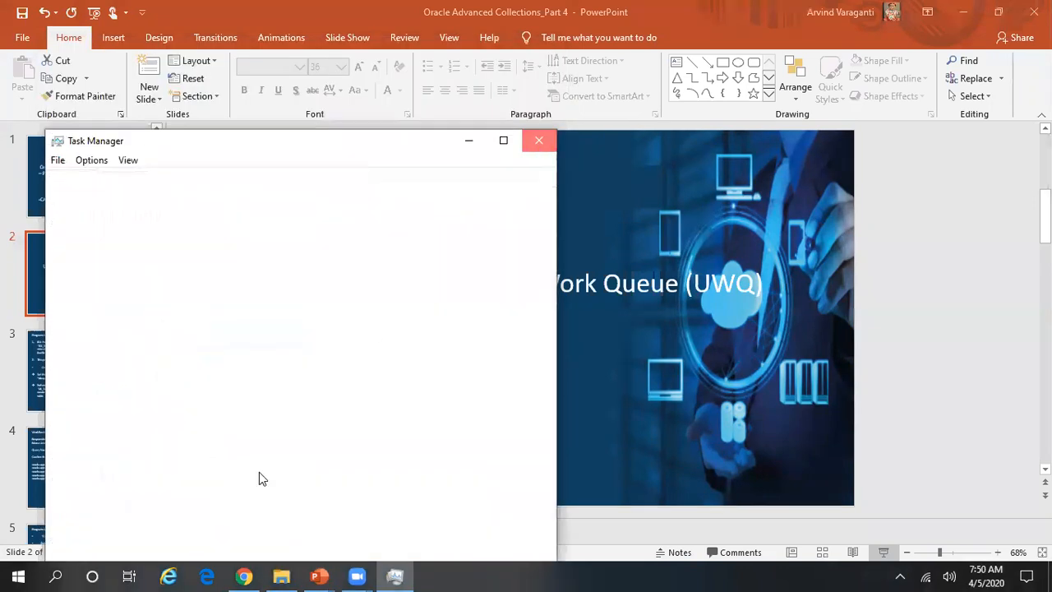
pyautogui.rightClick(170, 575)
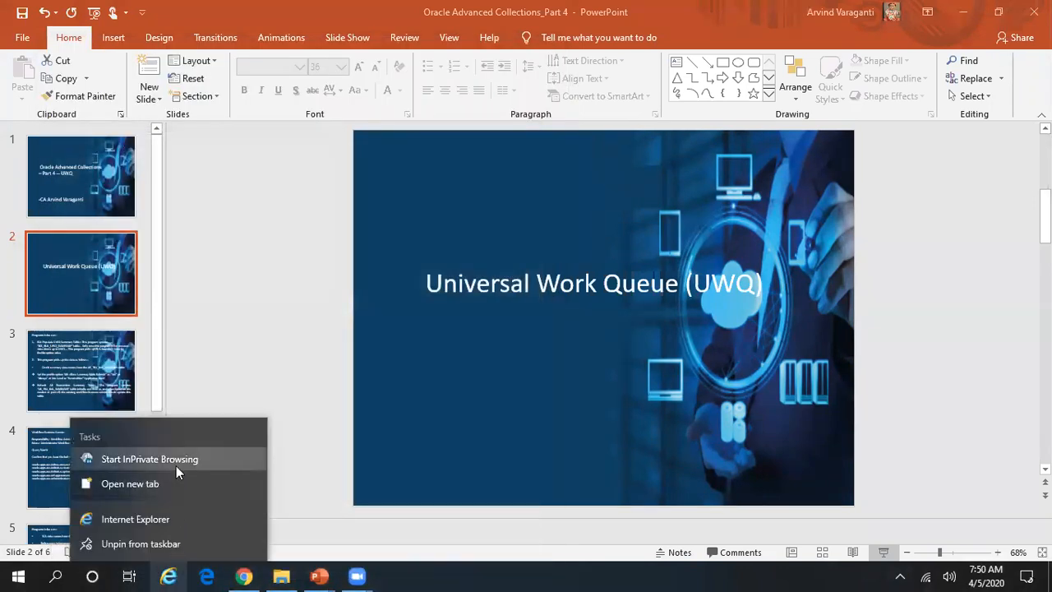
pyautogui.click(227, 466)
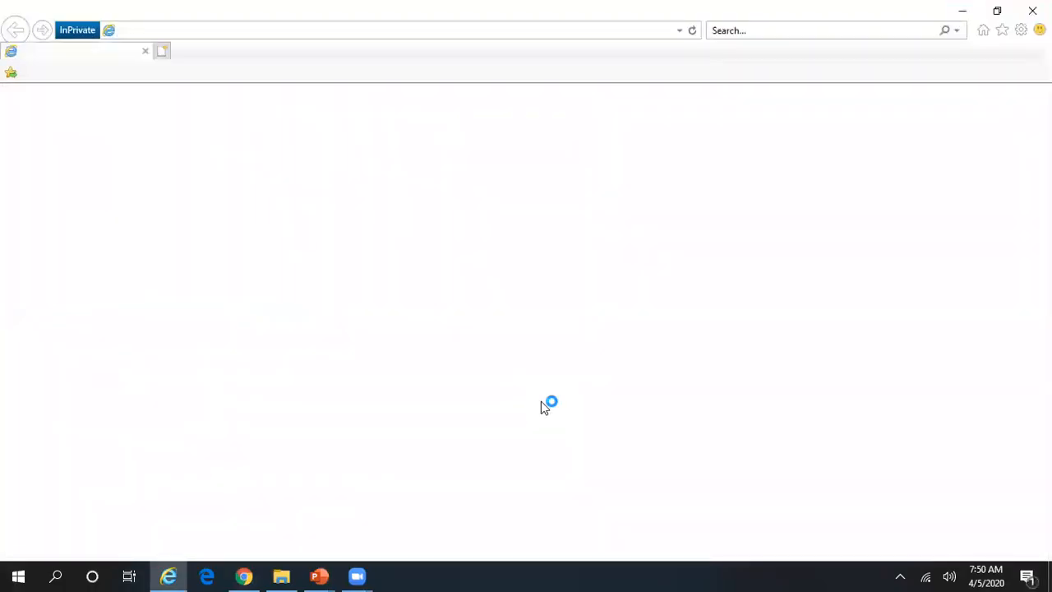
# Delete all checked browsing history in Internet Options and close the dialog.
pyautogui.click(1021, 33)
pyautogui.click(953, 247)
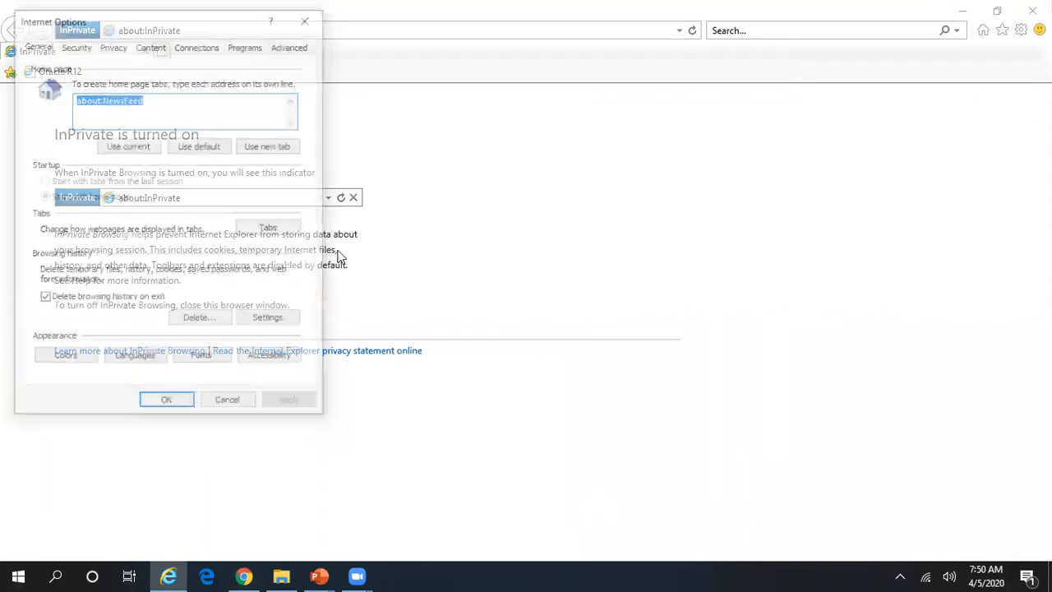
pyautogui.click(199, 320)
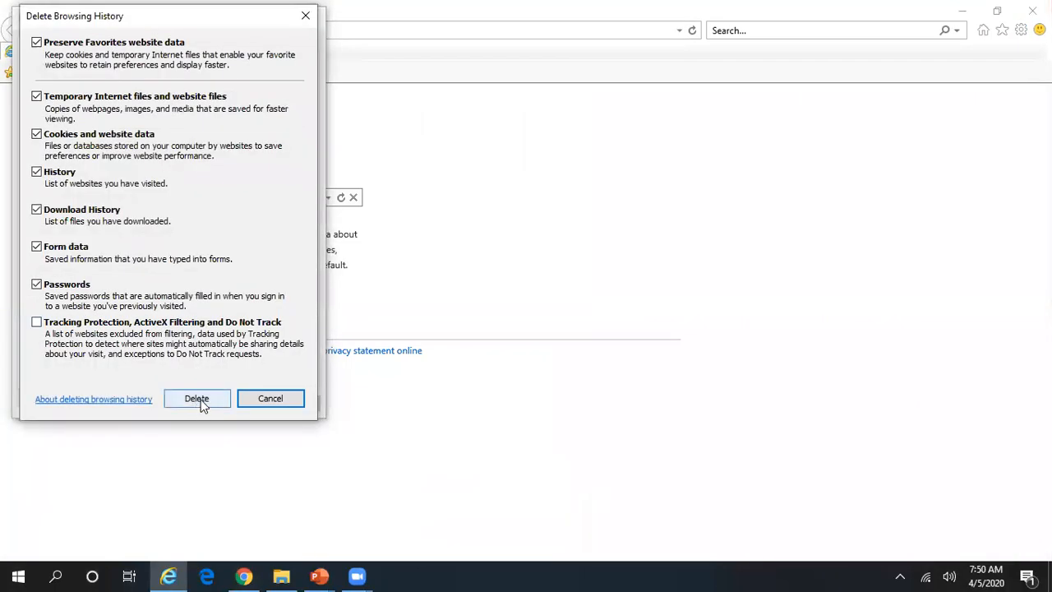
pyautogui.click(197, 399)
pyautogui.click(279, 404)
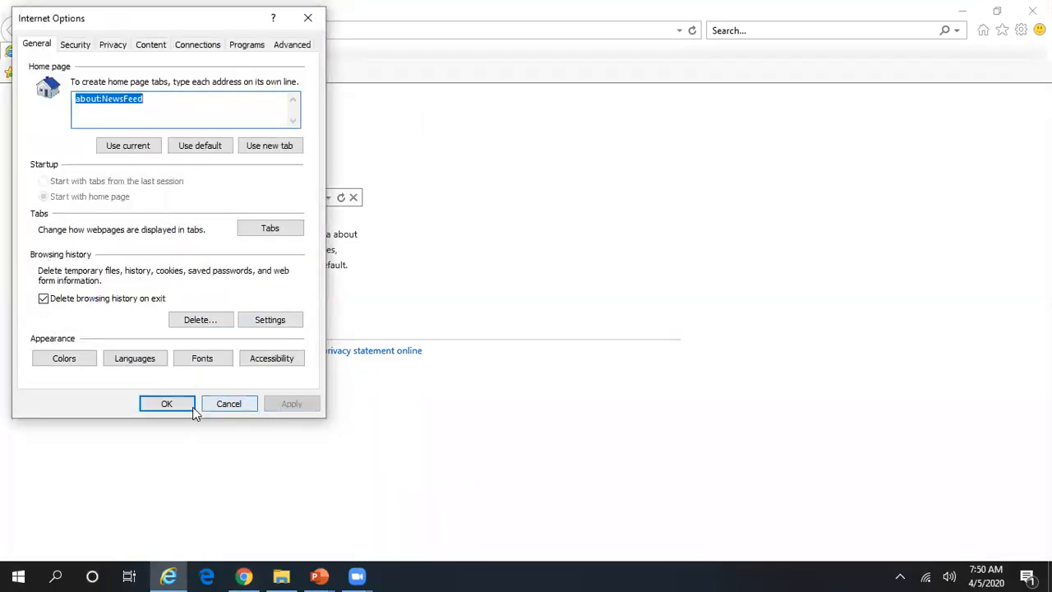
pyautogui.click(188, 407)
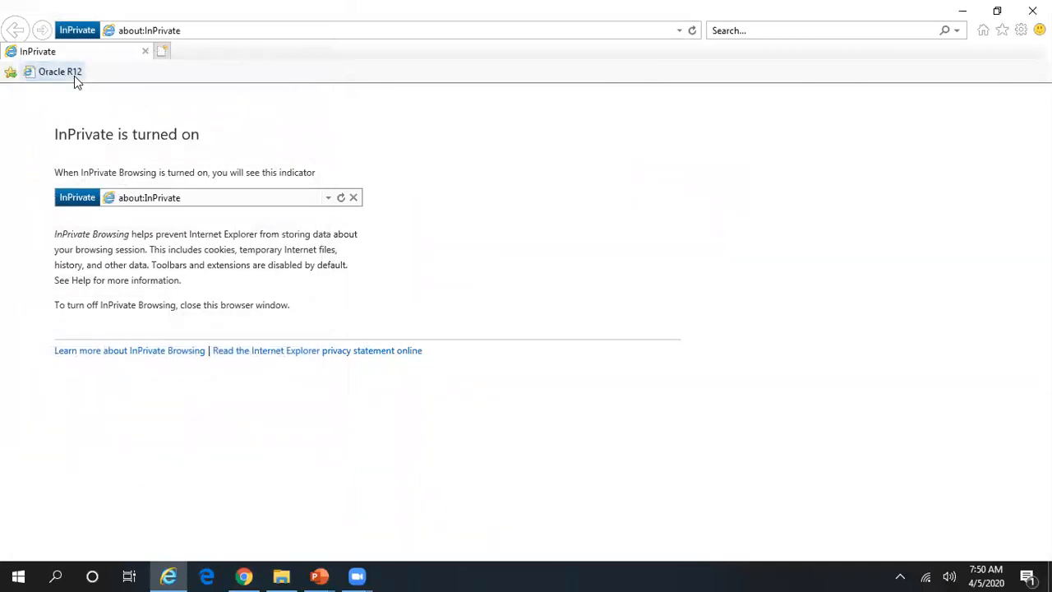
# Sign in to the Oracle R12 bookmarked site with the user name and password, then launch Enter Journals.
pyautogui.click(74, 75)
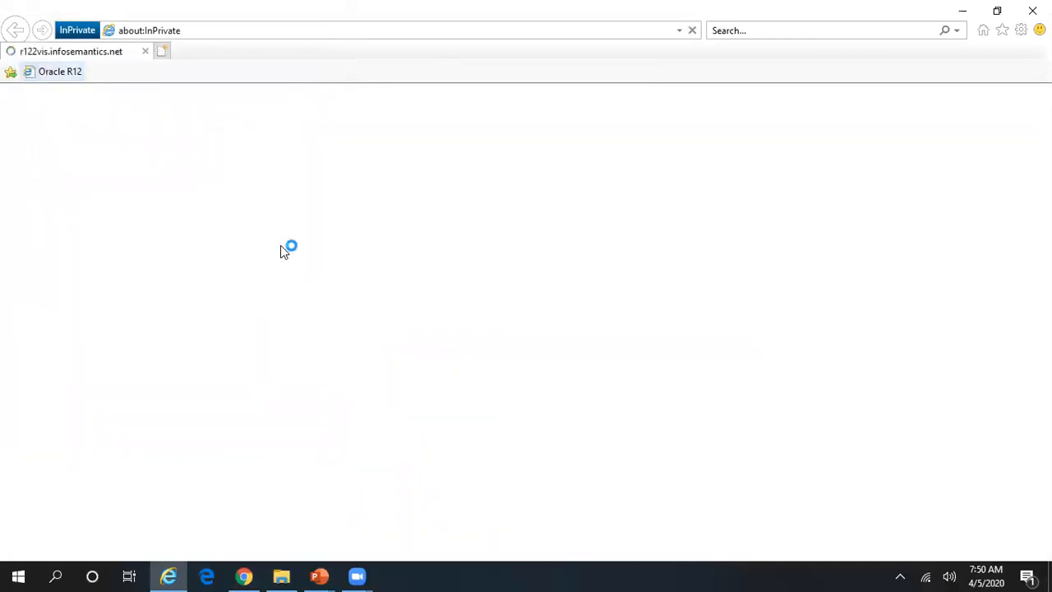
pyautogui.press('Tab')
pyautogui.press('Return')
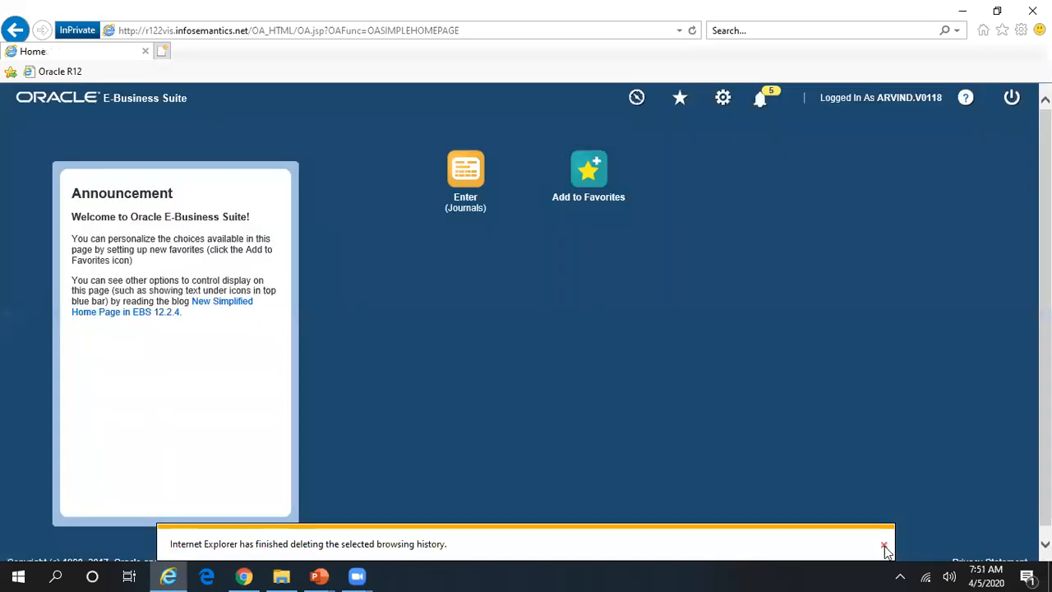
pyautogui.click(883, 544)
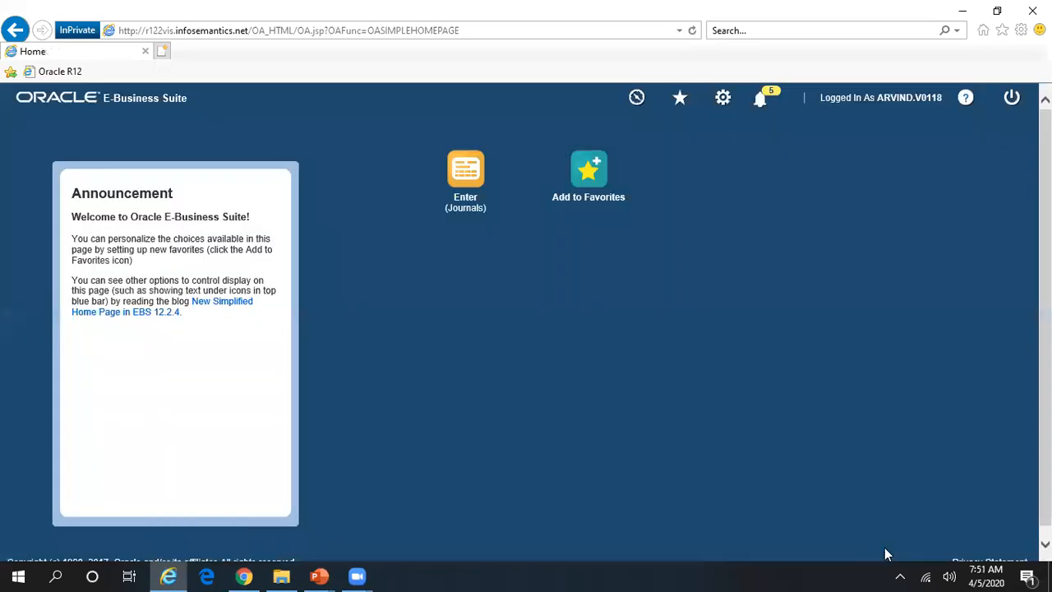
pyautogui.click(466, 167)
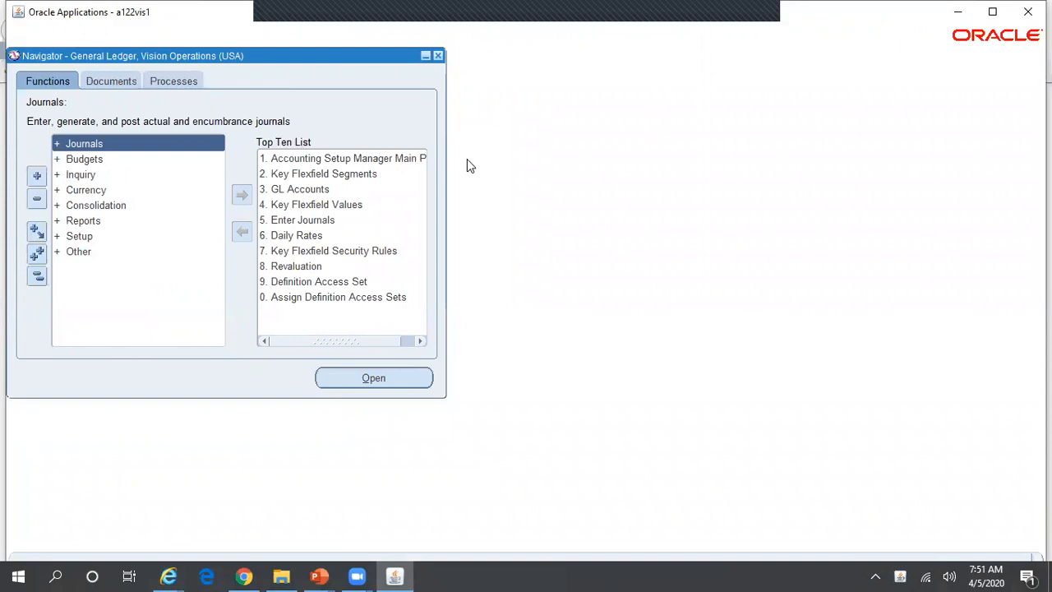
# Close the journal forms and switch to the Collections Agent, Reliance Telecomm responsibility.
pyautogui.press('5')
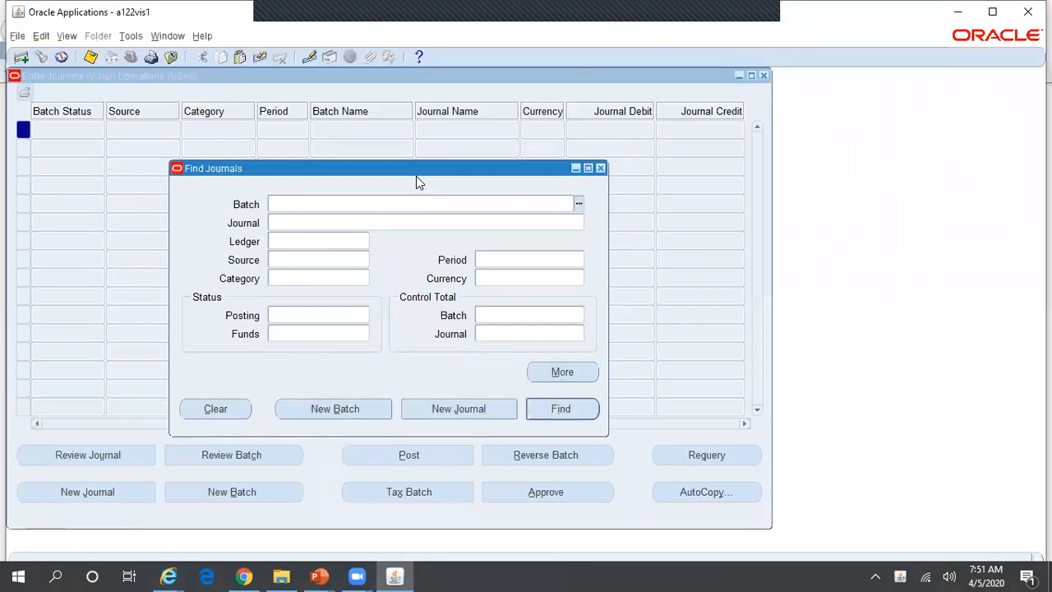
pyautogui.click(601, 167)
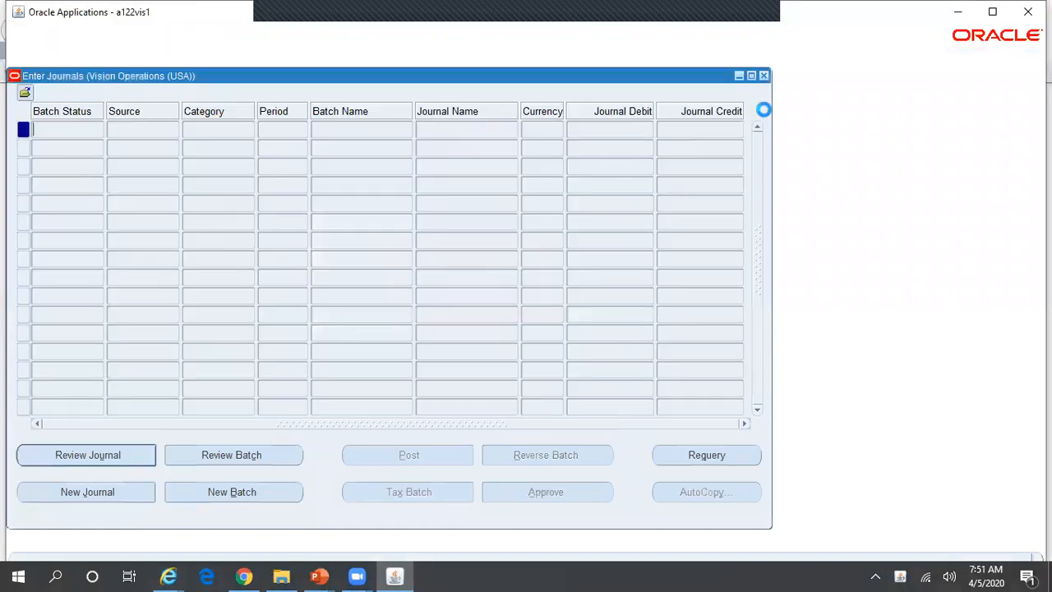
pyautogui.click(763, 75)
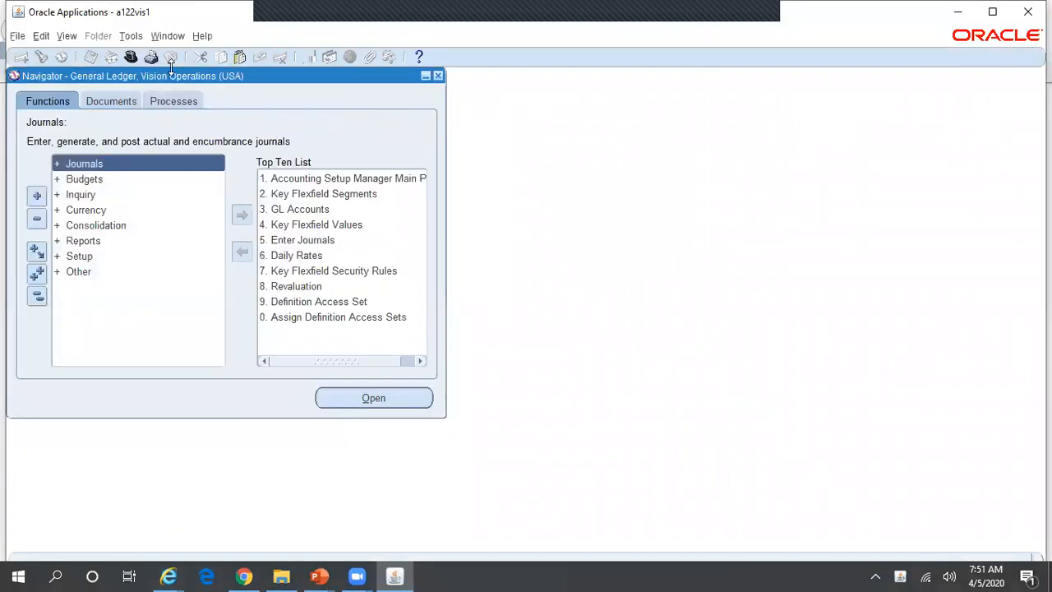
pyautogui.click(130, 56)
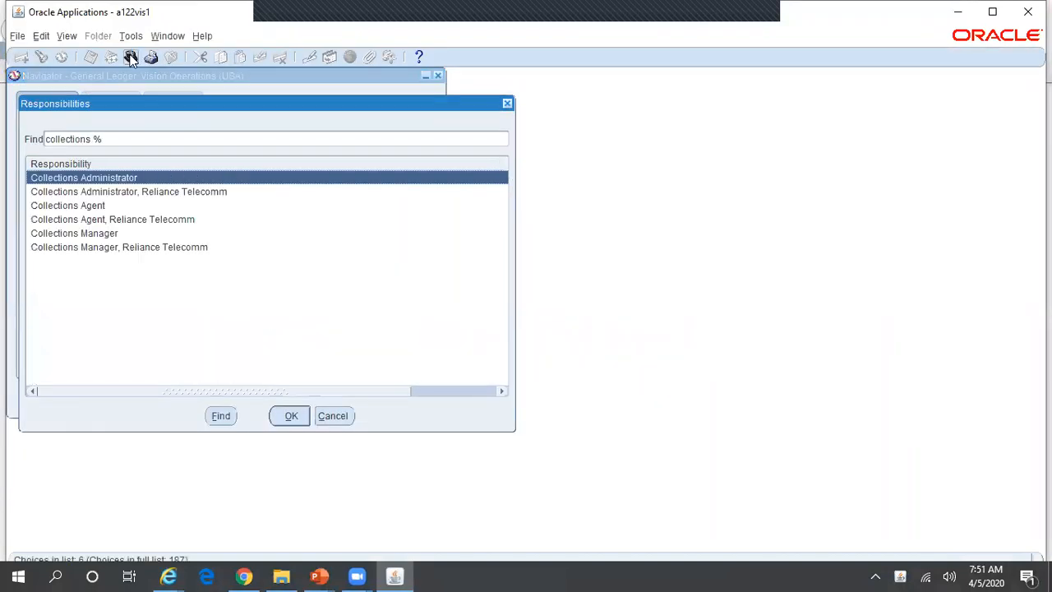
pyautogui.press('Down')
pyautogui.press('Down')
pyautogui.press('Down')
pyautogui.press('Return')
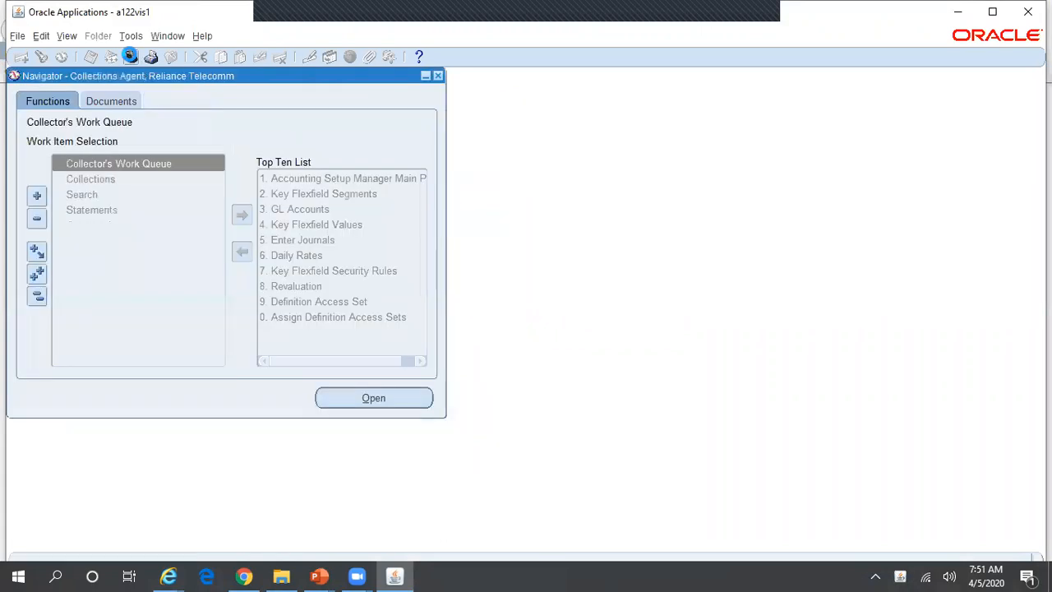
# List my recent requests, confirm the UWQ summary request completed normally, and start a new request.
pyautogui.click(66, 36)
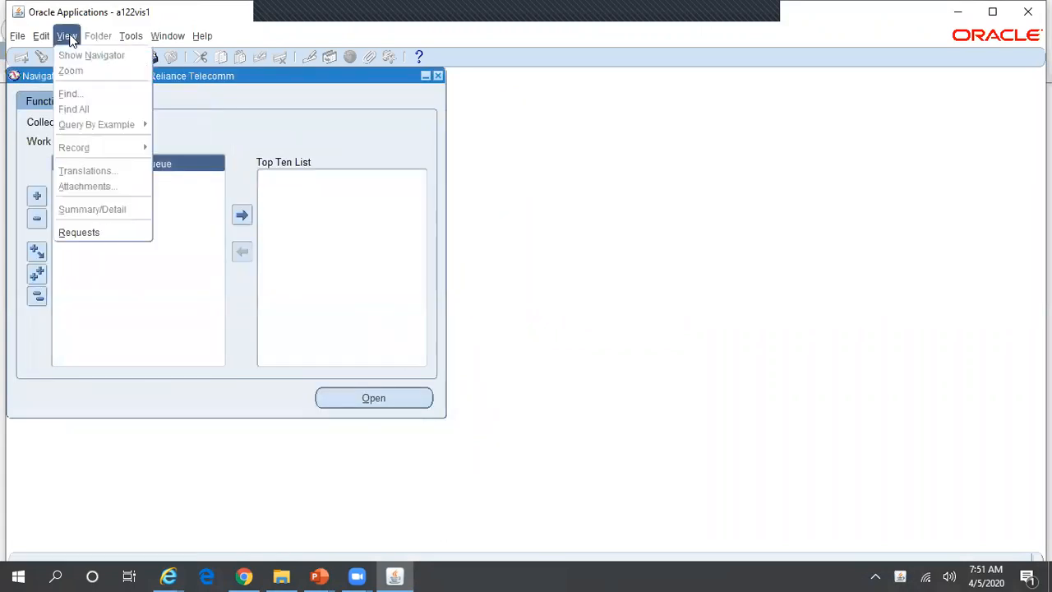
pyautogui.click(118, 239)
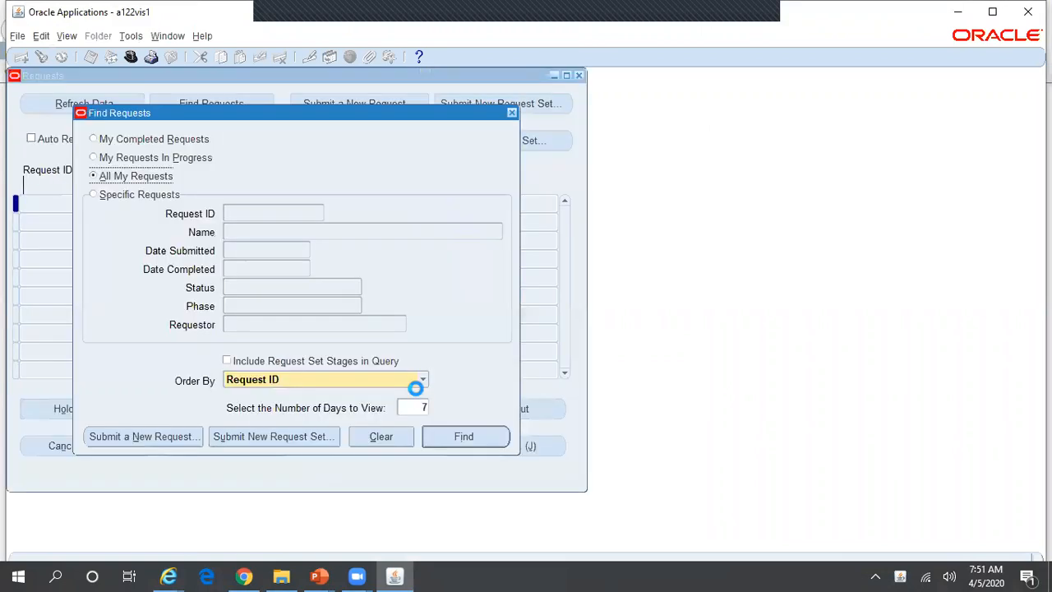
pyautogui.click(472, 434)
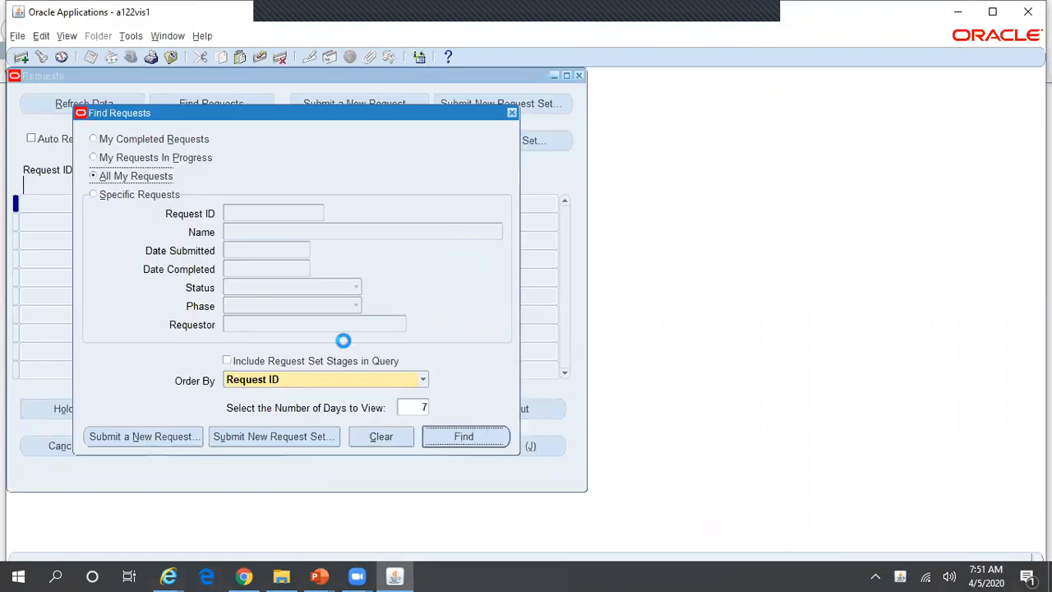
pyautogui.moveTo(154, 204); pyautogui.dragTo(259, 208)
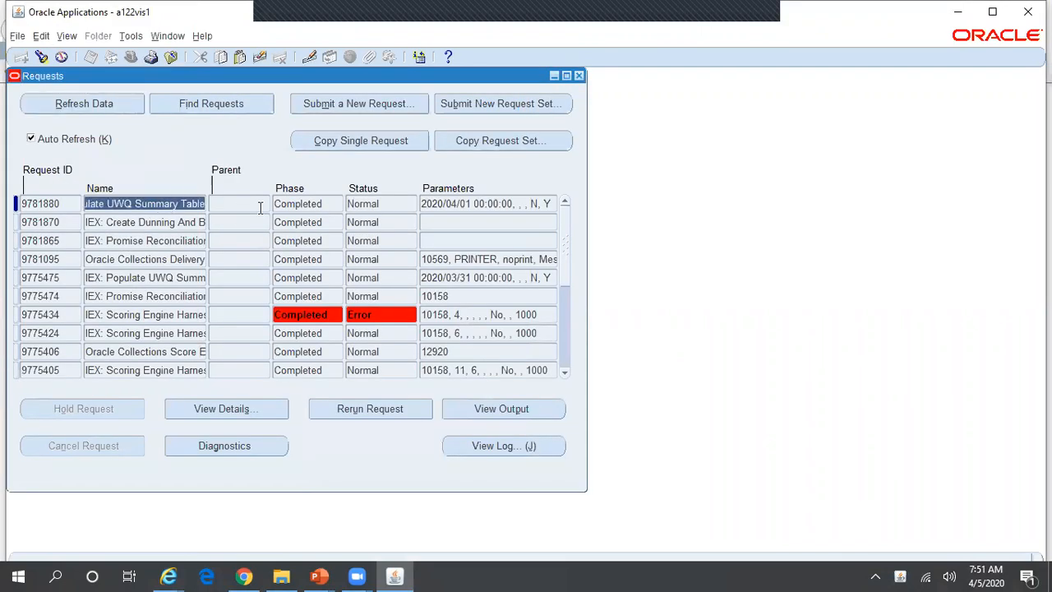
pyautogui.click(400, 102)
# Choose IEX: Populate UWQ Summary Table via IEX%UWQ% (From Date 05-APR-2020), then show the 'Programs to be run' slide.
pyautogui.write('IEX')
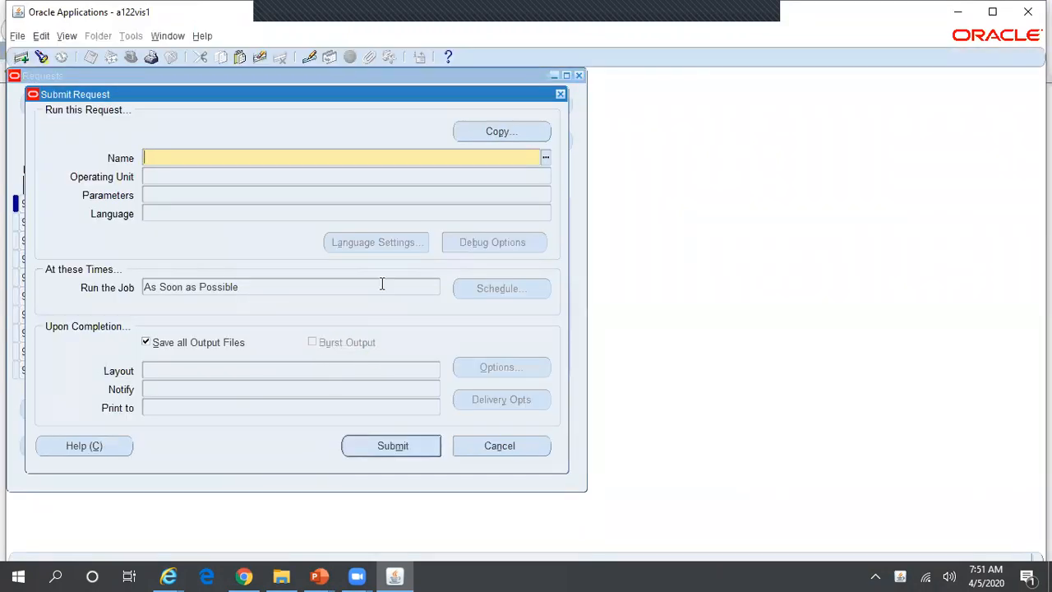
pyautogui.write('%UWQ%')
pyautogui.press('Tab')
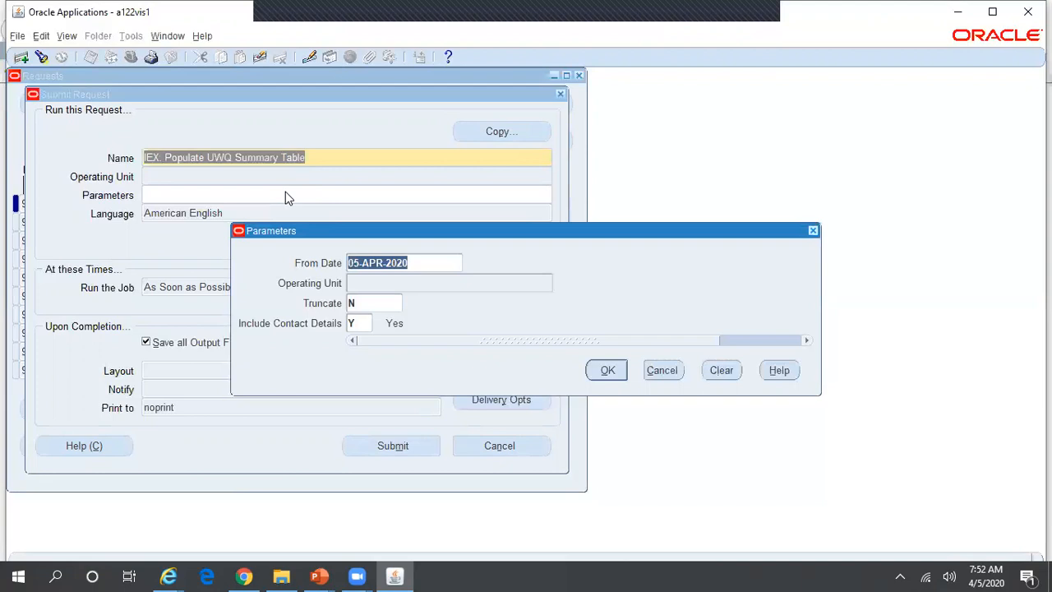
pyautogui.click(319, 576)
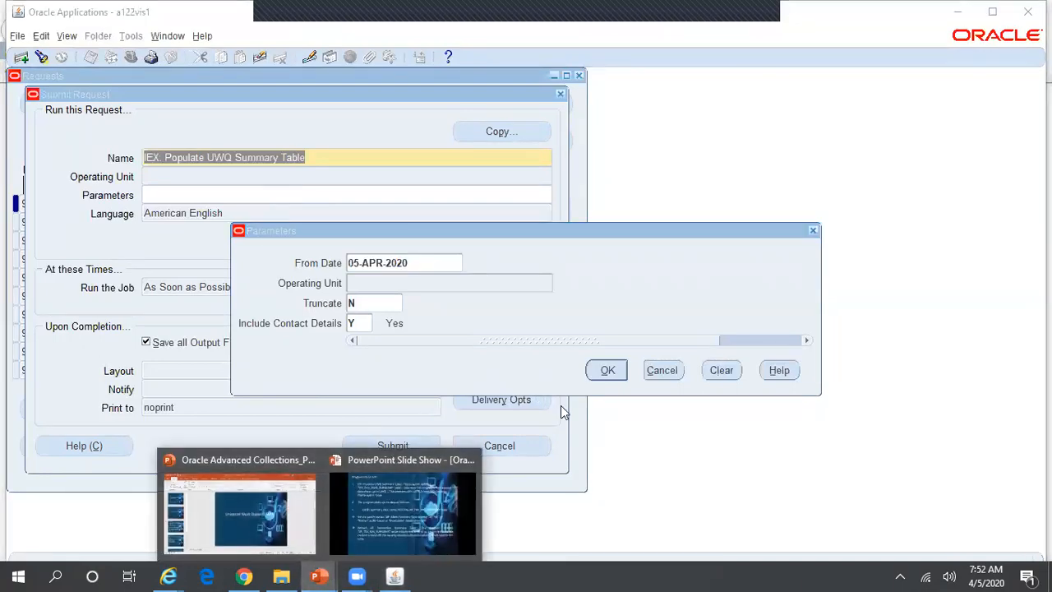
pyautogui.click(410, 501)
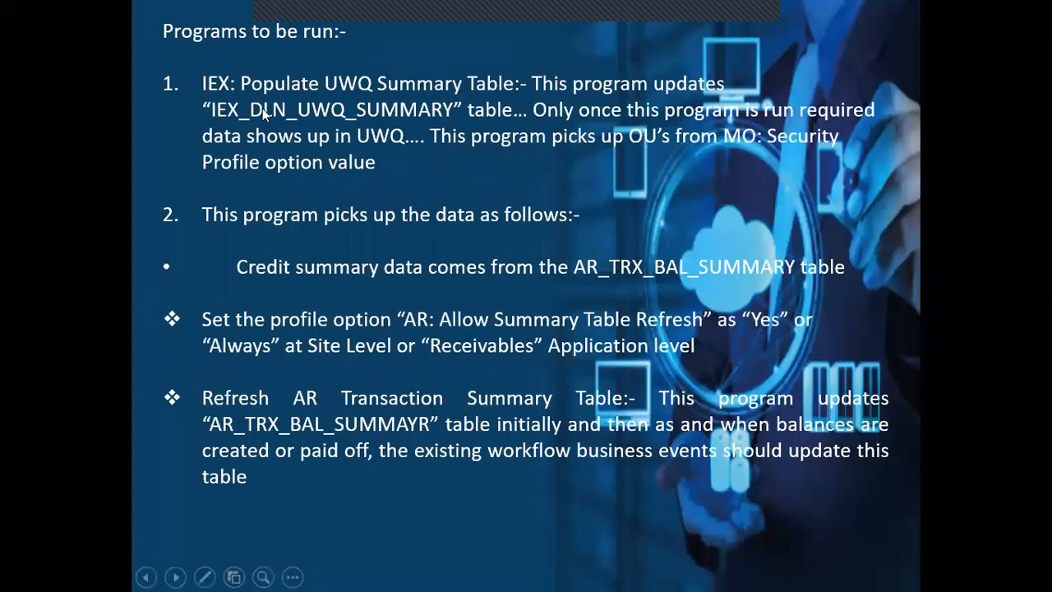
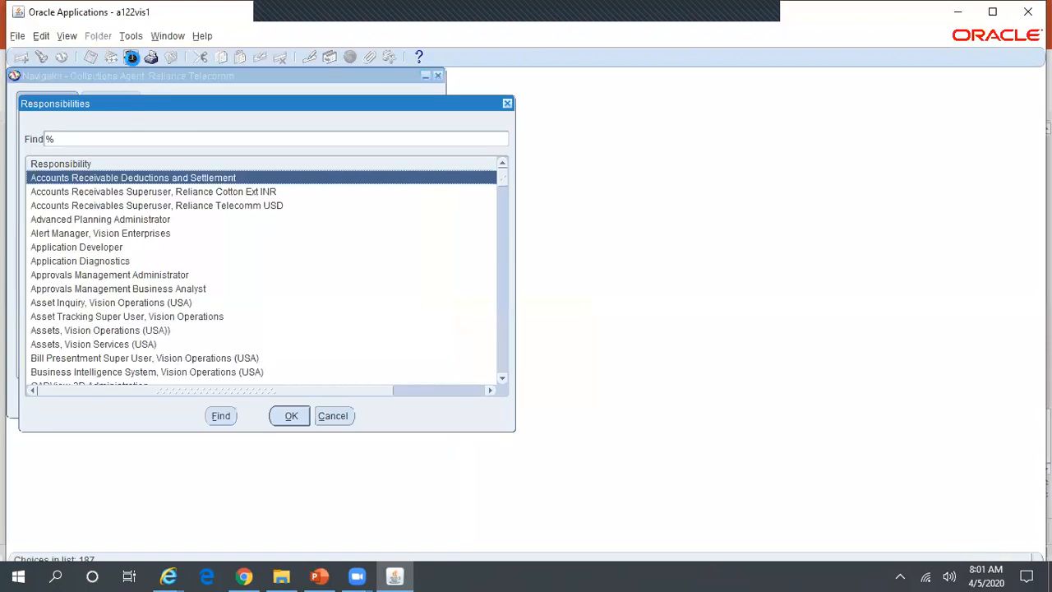
# Switch to the Collections Administrator, Reliance Telecomm responsibility and bring the Collections Checklist browser page forward.
pyautogui.press('Down')
pyautogui.press('Return')
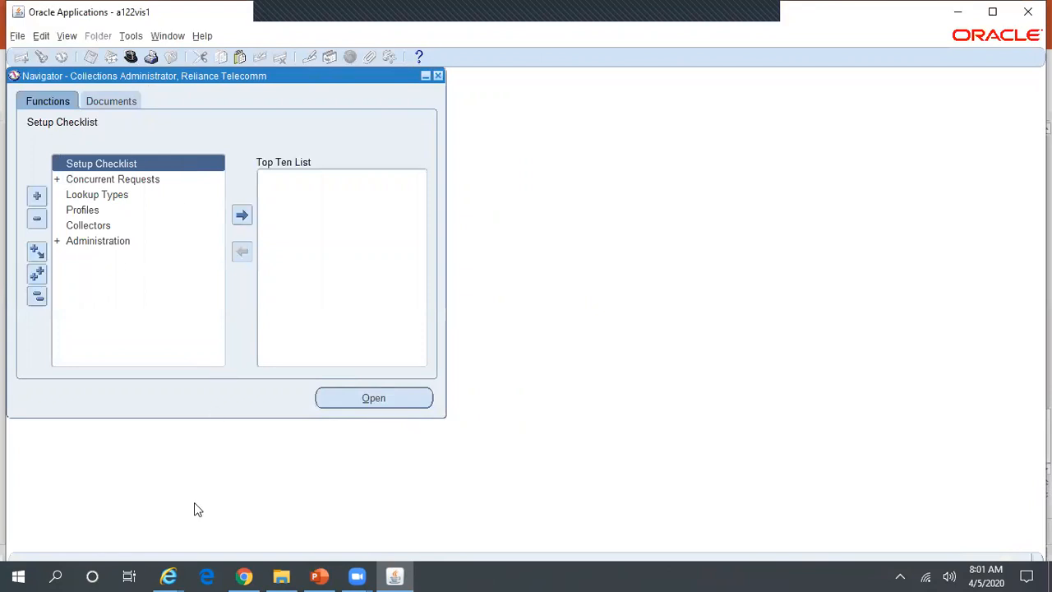
pyautogui.moveTo(169, 576)
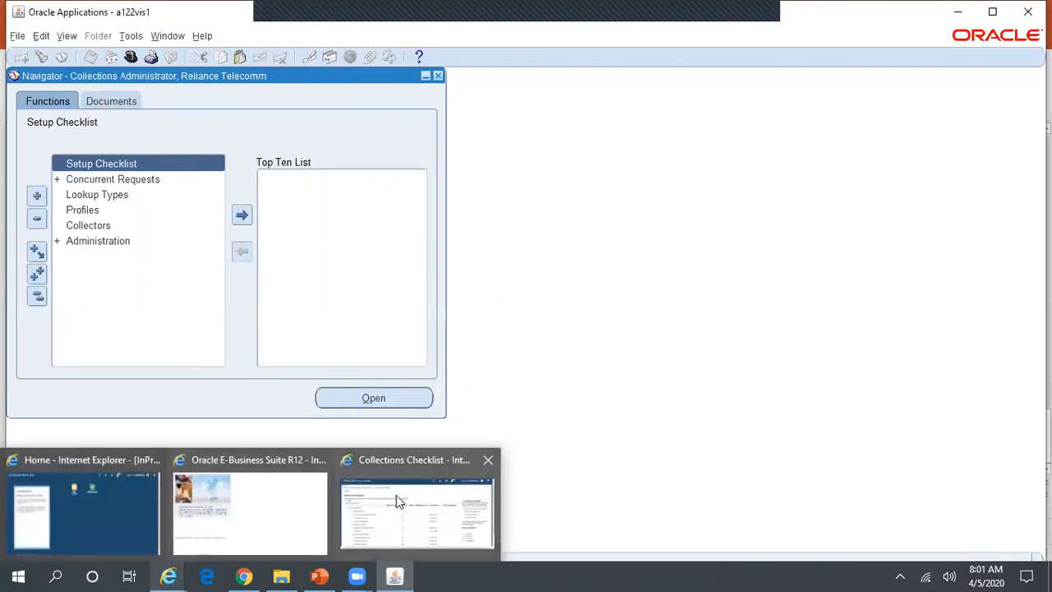
pyautogui.click(397, 502)
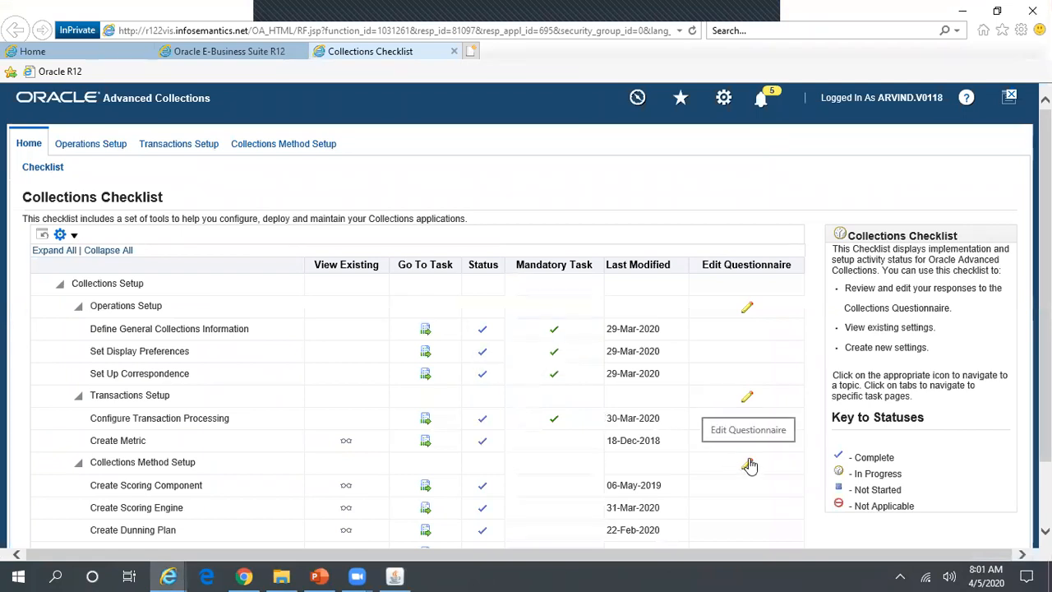
# Open the Operations Setup questionnaire from the Collections Checklist, then show the UWQ profile-options slide.
pyautogui.scroll(-2, 749, 465)
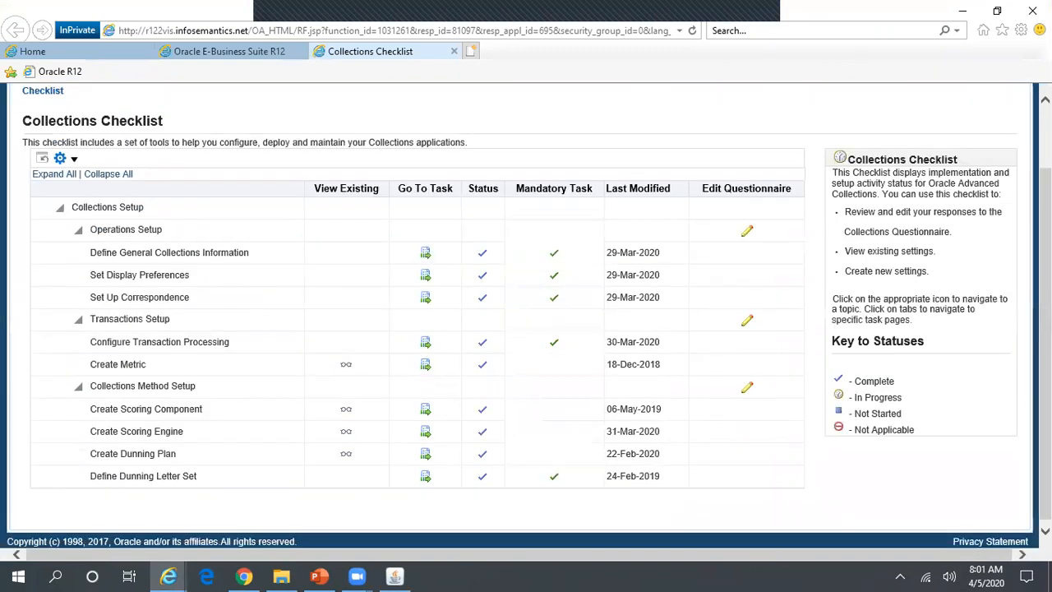
pyautogui.click(747, 234)
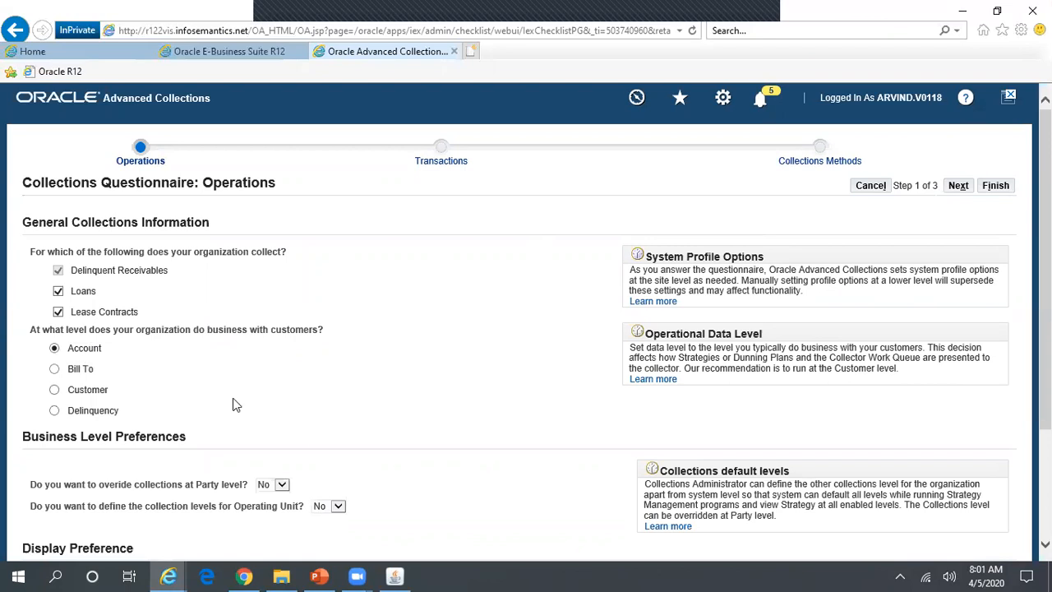
pyautogui.click(319, 576)
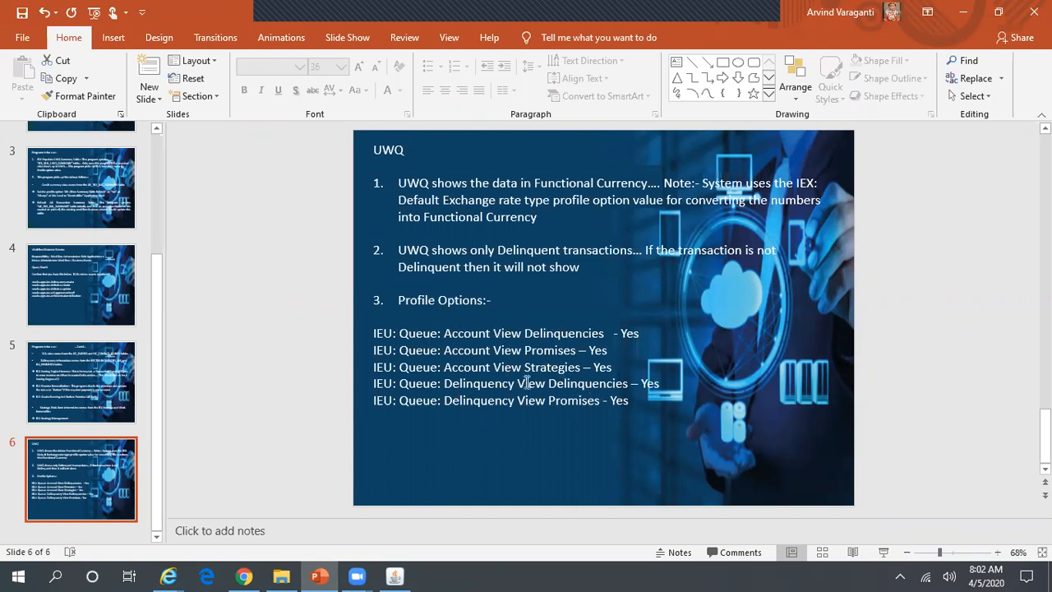
# Compare the UWQ slide with the Oracle Applications Navigator, ending back on the Collections Administrator Navigator.
pyautogui.click(394, 575)
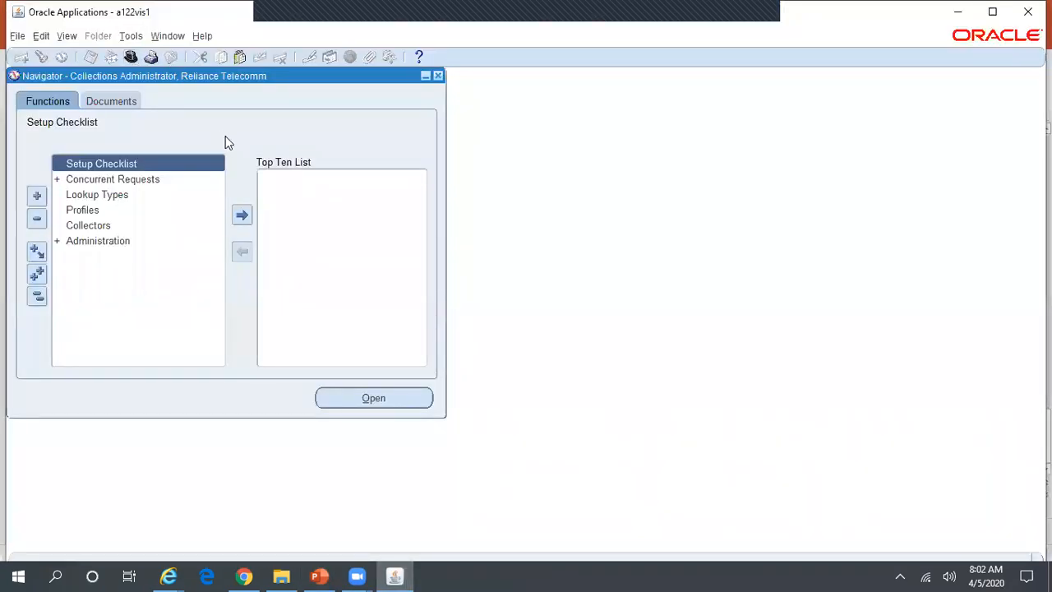
pyautogui.hotkey('alt', 'Tab')
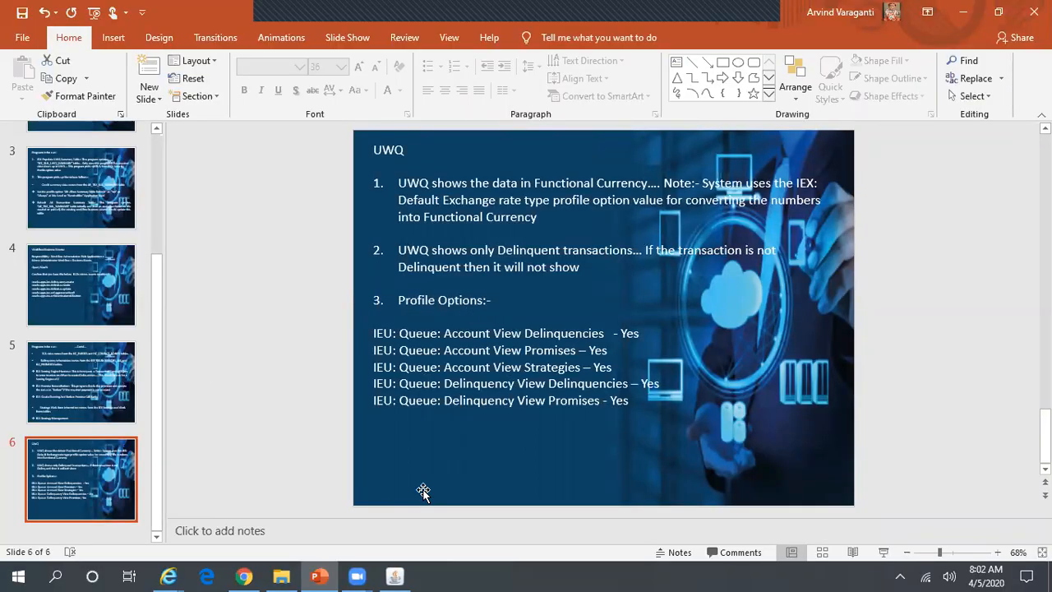
pyautogui.click(394, 574)
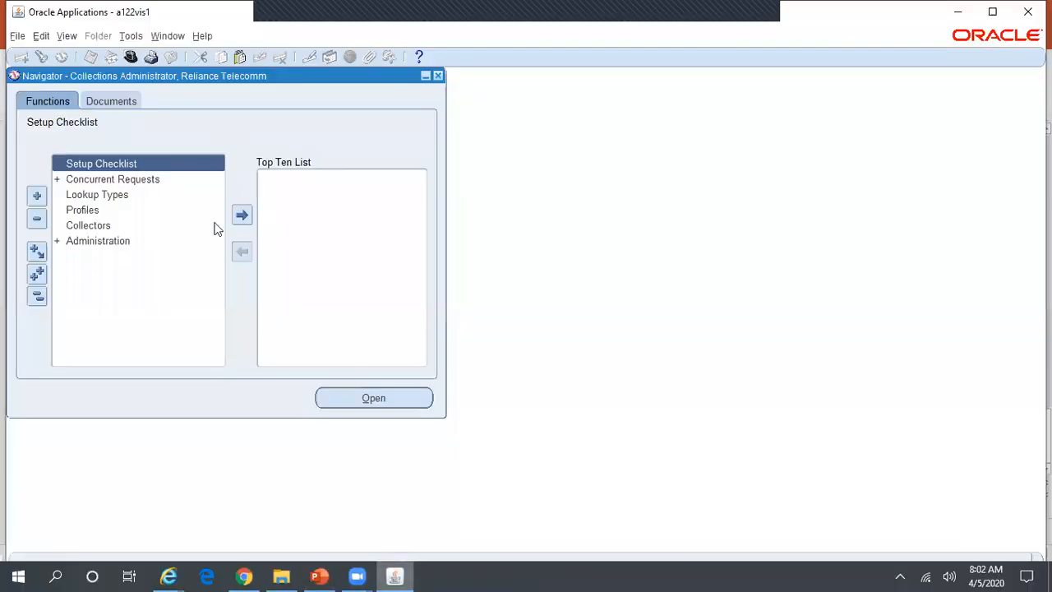
# Switch to System Administrator and open the System Profile Values form.
pyautogui.click(129, 56)
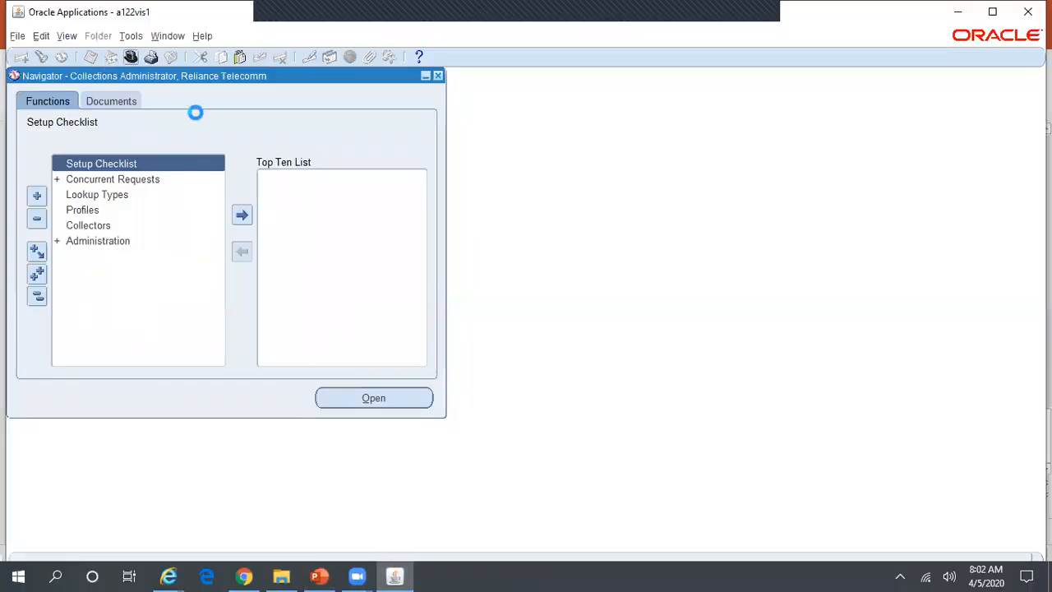
pyautogui.write('sy')
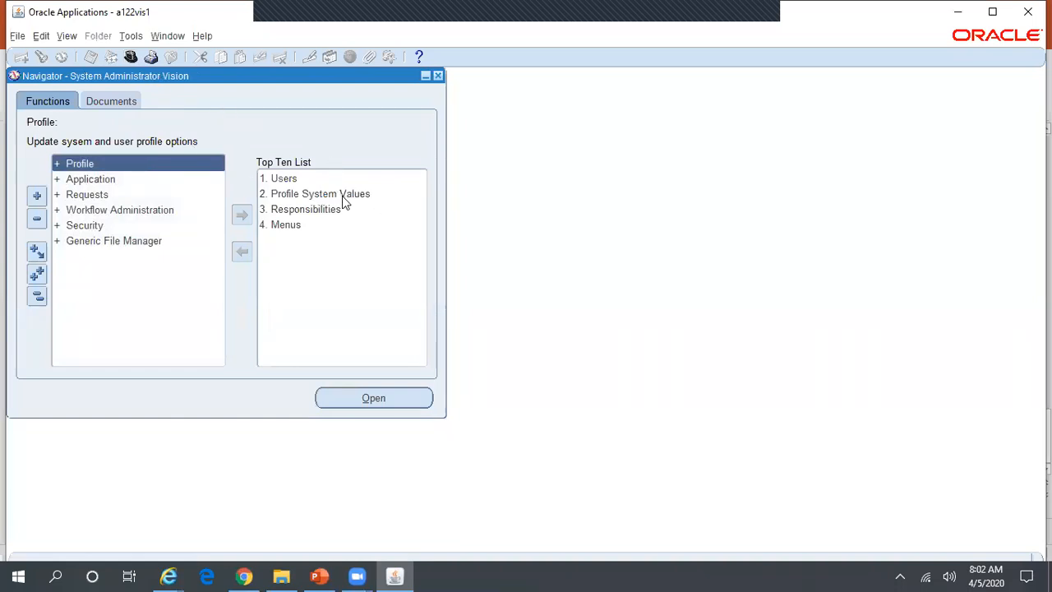
pyautogui.click(342, 195)
pyautogui.doubleClick(342, 196)
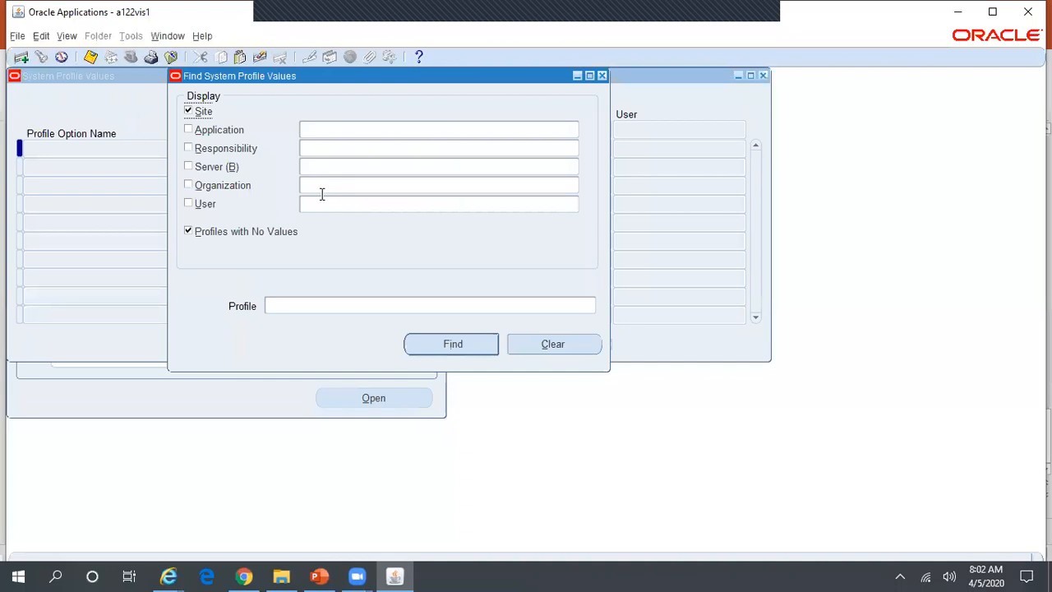
# Filter profiles by responsibility Collections Agent, Reliance Telecomm and profile name IEU%Queue%View%.
pyautogui.click(319, 144)
pyautogui.write('Collect%Rel%')
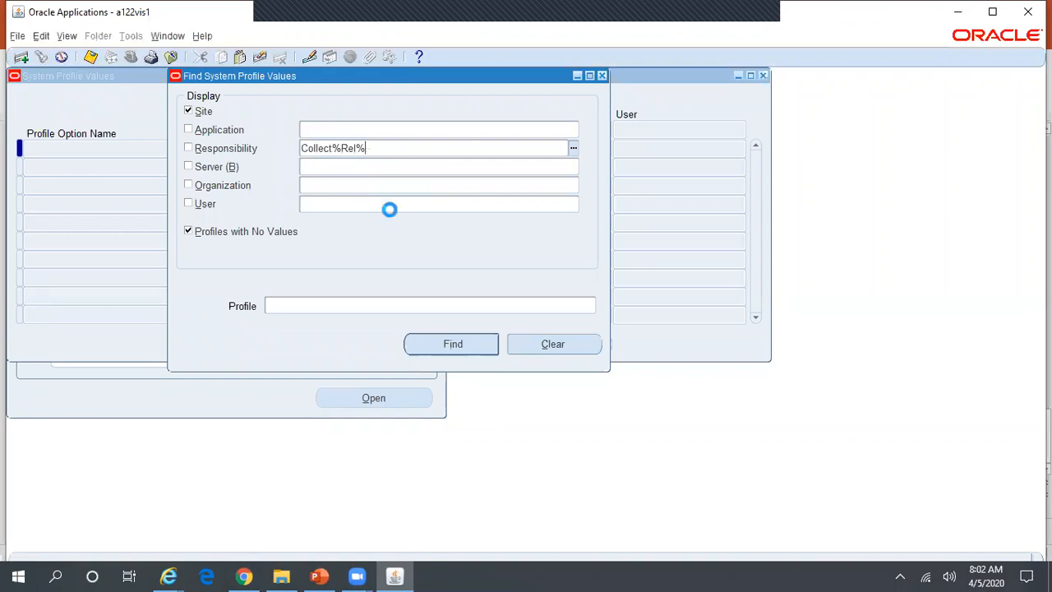
pyautogui.press('Down')
pyautogui.press('Return')
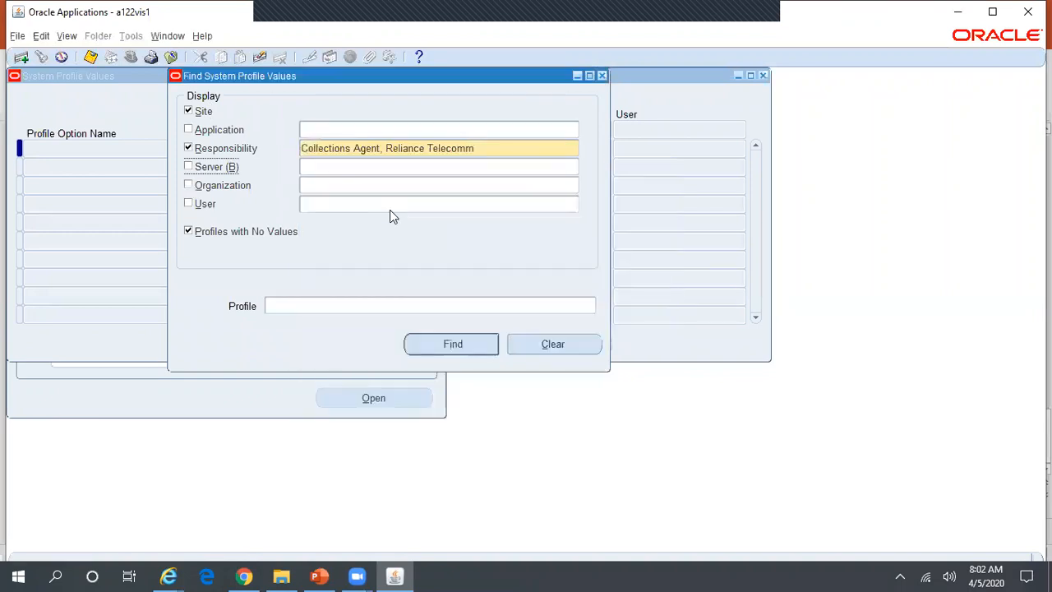
pyautogui.click(349, 303)
pyautogui.write('IEW')
pyautogui.press('BackSpace')
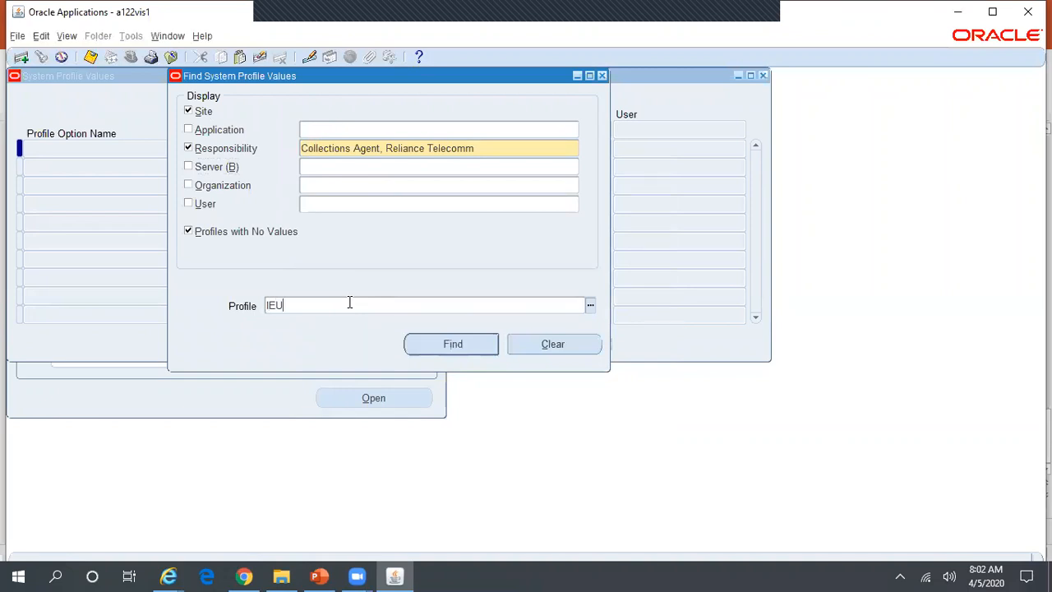
pyautogui.click(319, 576)
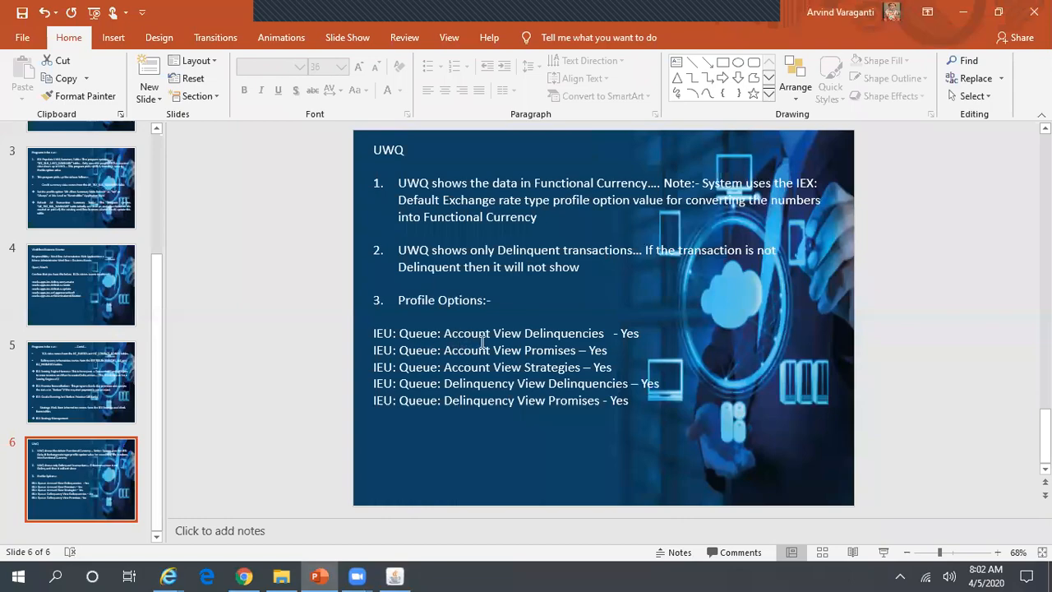
pyautogui.hotkey('alt', 'Tab')
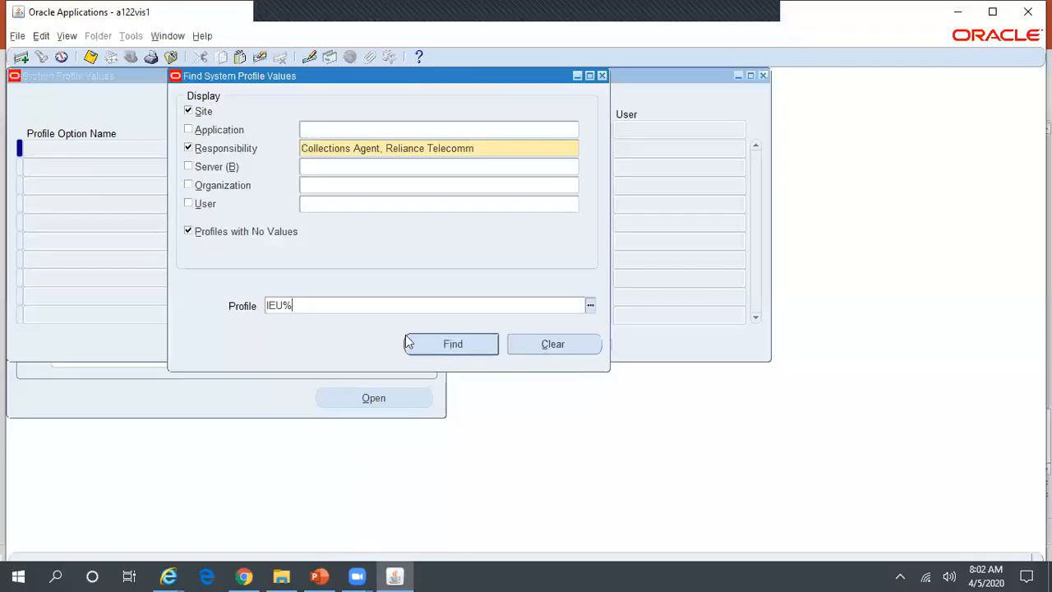
pyautogui.write('Queue%View%Delin%')
# Run the search and review the Account, Bill-to and Customer View Delinquencies responsibility values.
pyautogui.click(470, 350)
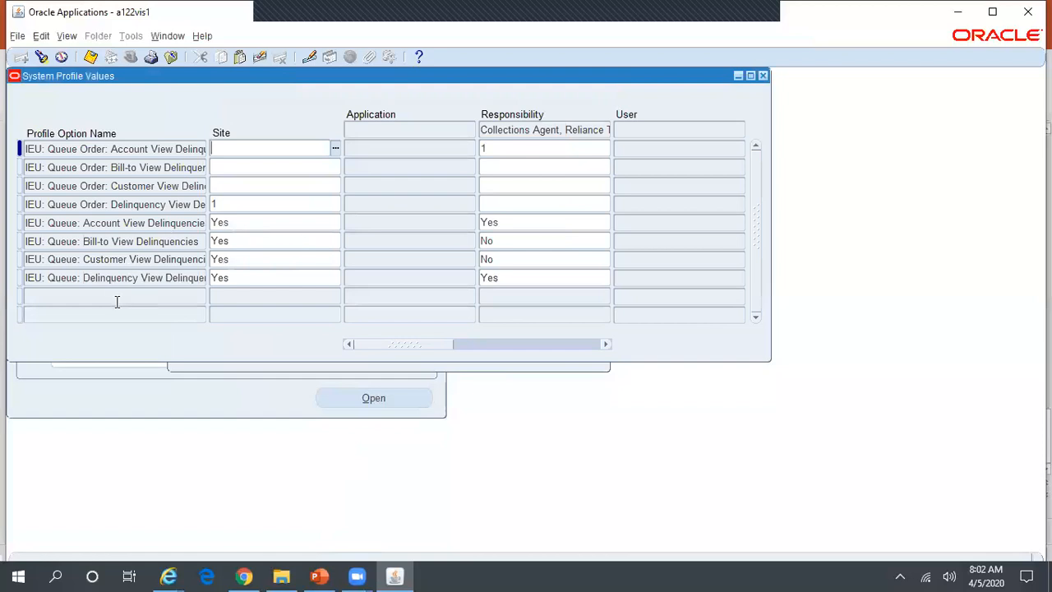
pyautogui.click(56, 239)
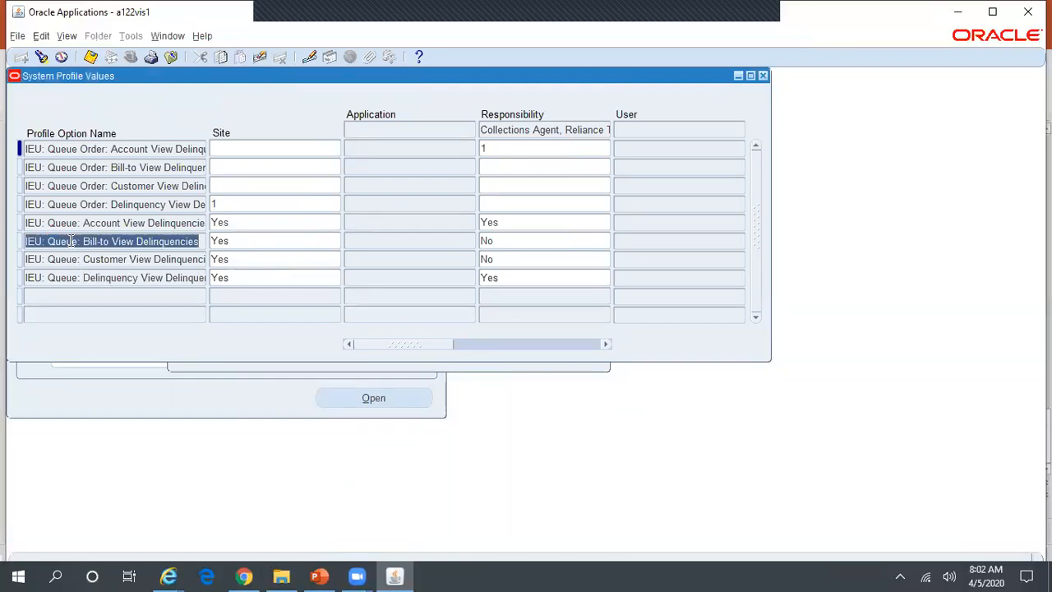
pyautogui.click(120, 258)
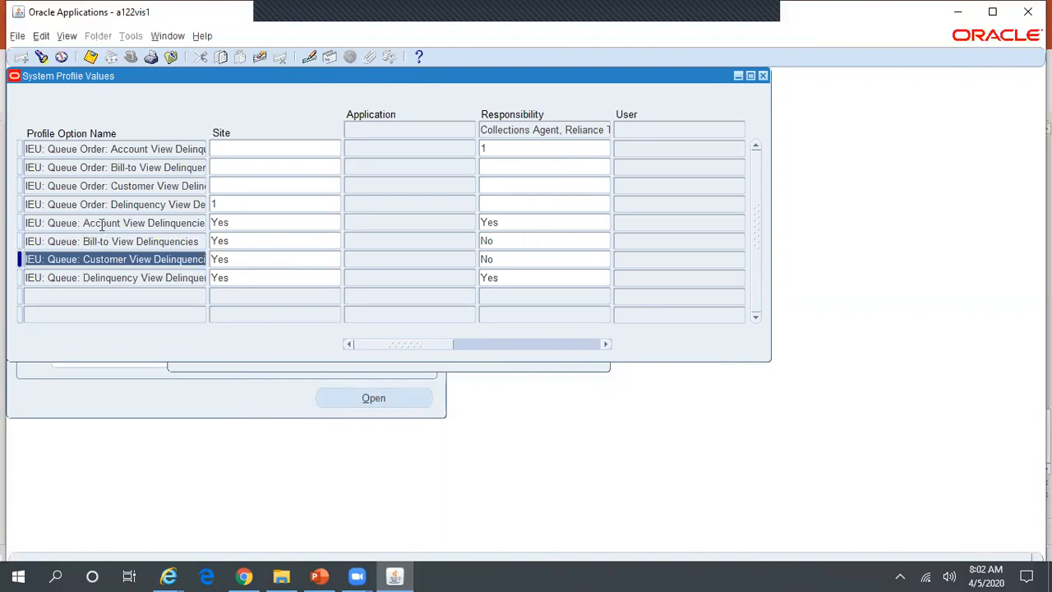
pyautogui.click(101, 224)
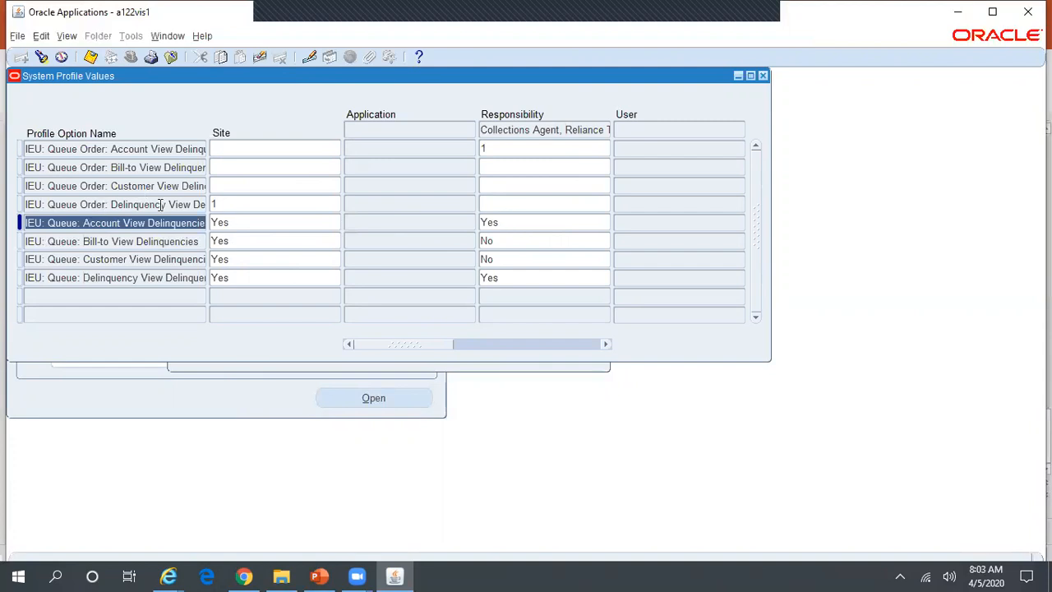
pyautogui.click(509, 220)
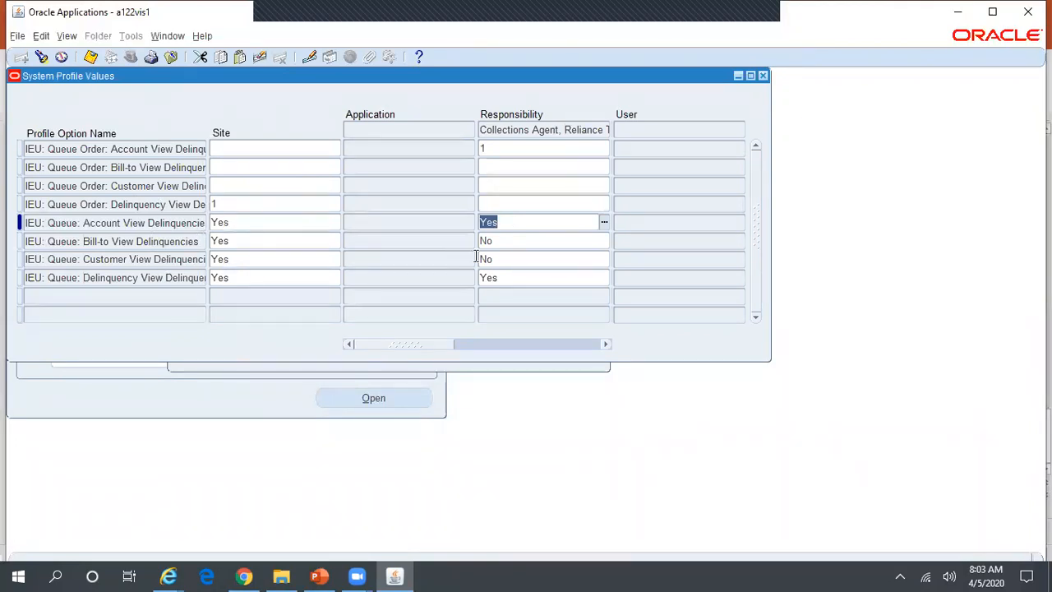
pyautogui.click(495, 240)
pyautogui.click(504, 258)
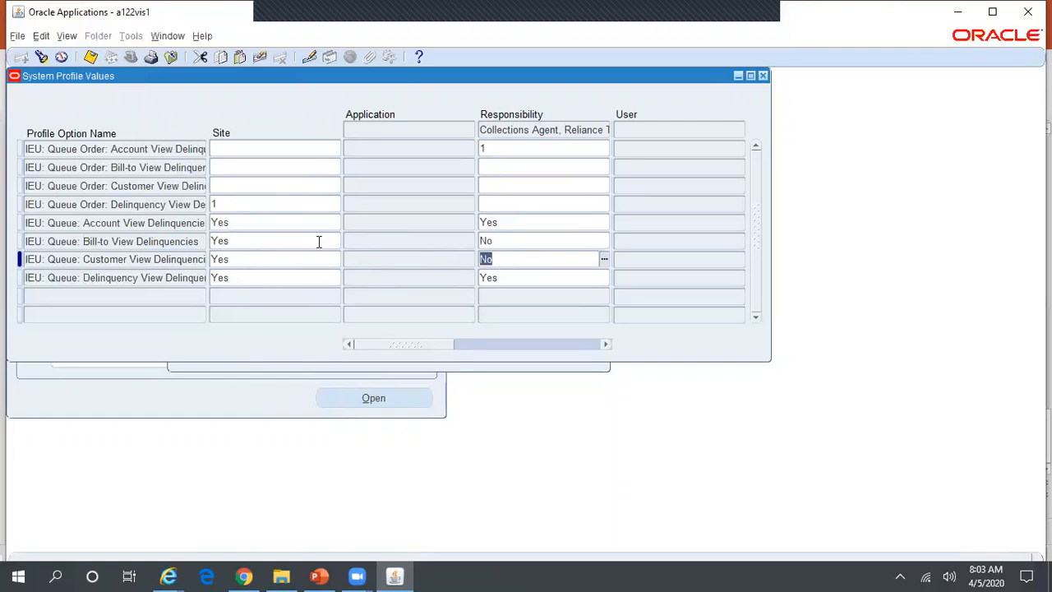
pyautogui.click(508, 239)
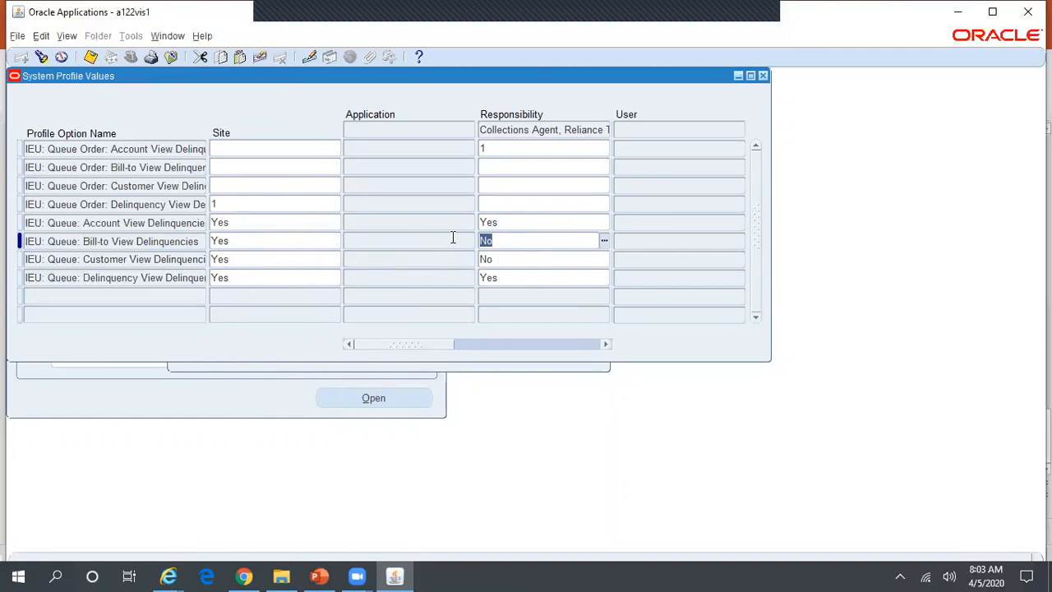
# Check the required options on the slide, then reopen Find and trim the profile search text.
pyautogui.hotkey('alt', 'Tab')
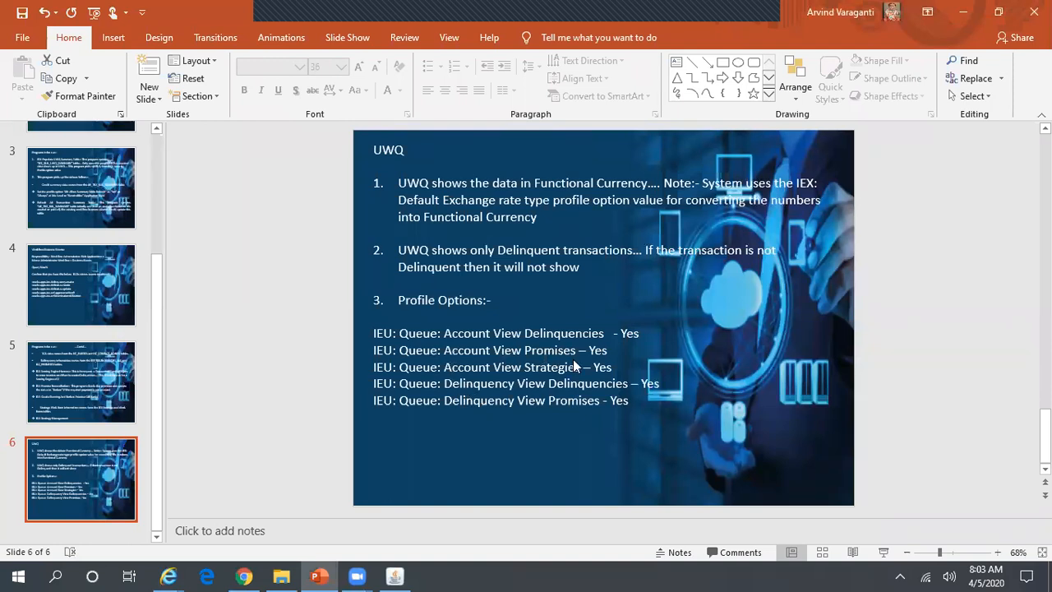
pyautogui.hotkey('alt', 'Tab')
pyautogui.click(41, 56)
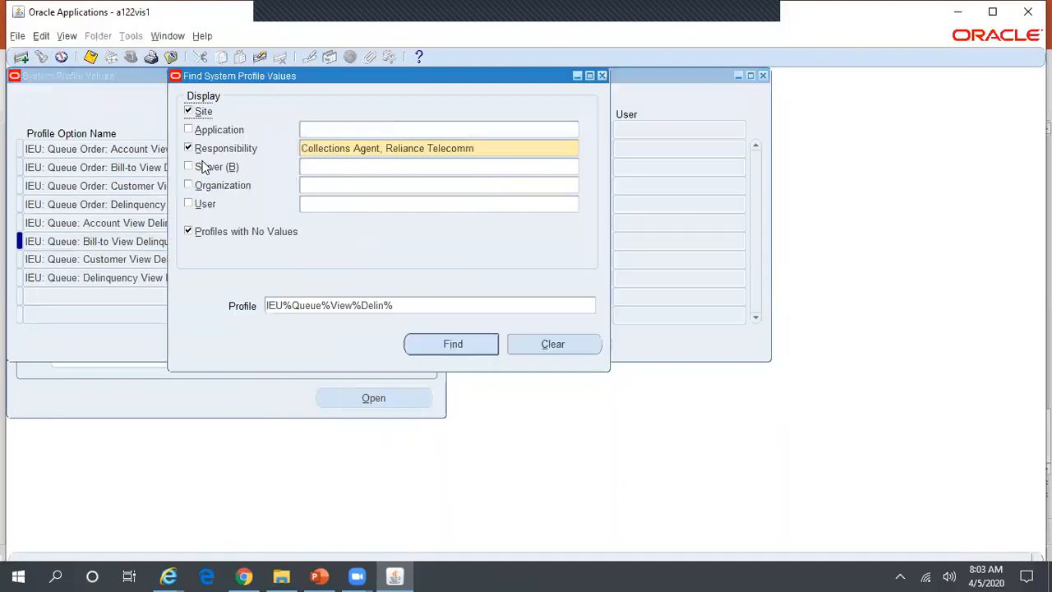
pyautogui.click(403, 304)
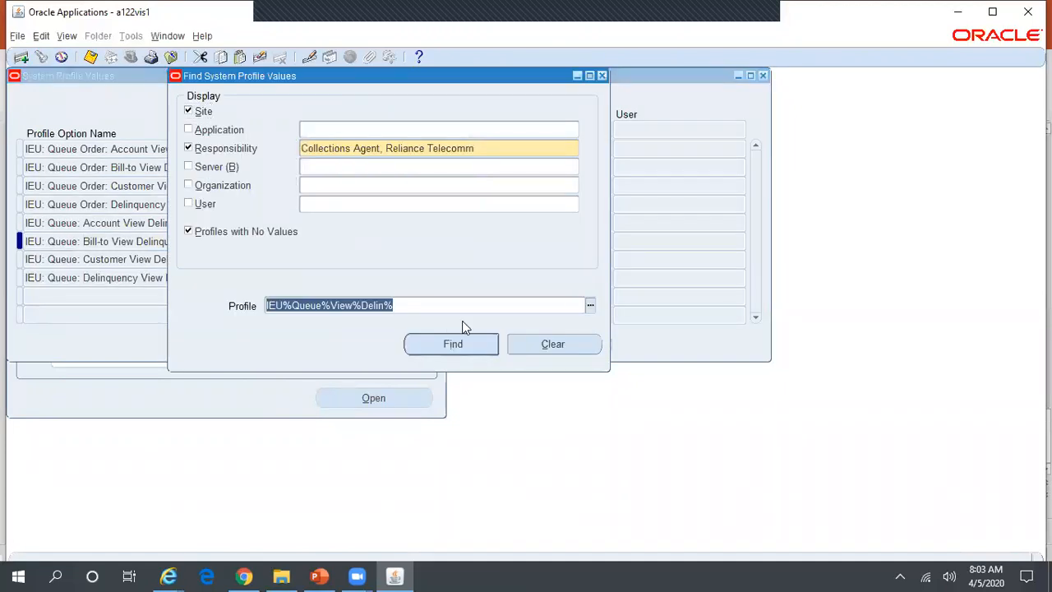
pyautogui.press('End')
pyautogui.press('BackSpace')
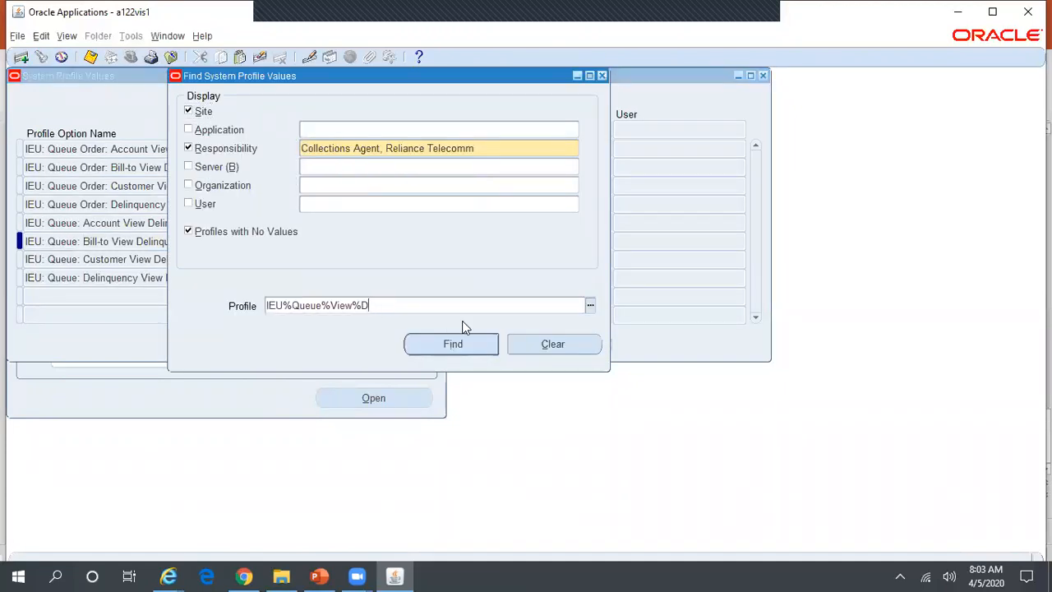
# Search IEU%Queue%View%Promises%, set Account View Promises to No for the responsibility, save and close.
pyautogui.write('Promises%')
pyautogui.click(465, 343)
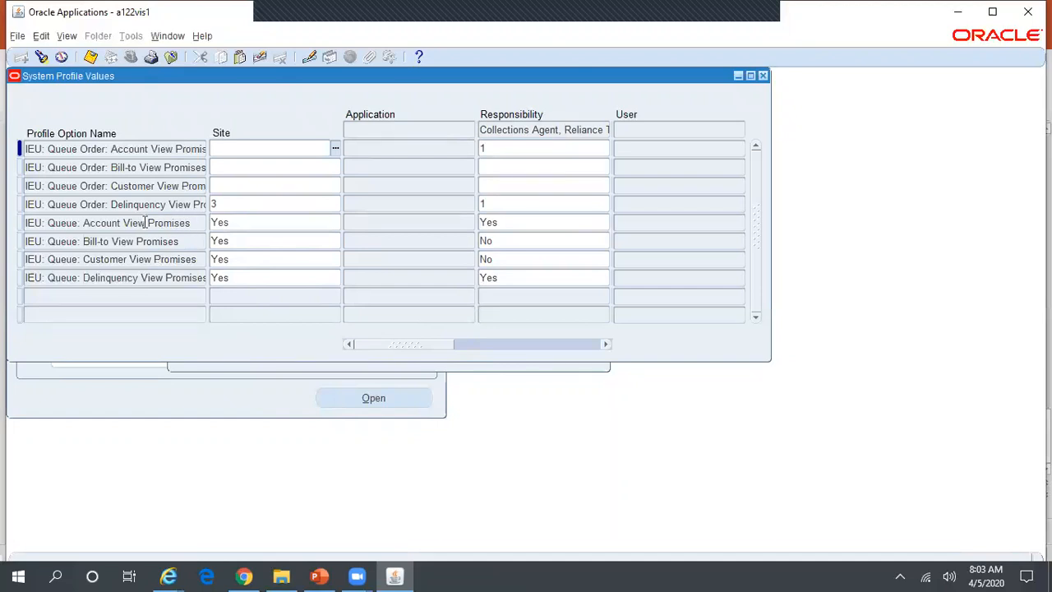
pyautogui.click(515, 223)
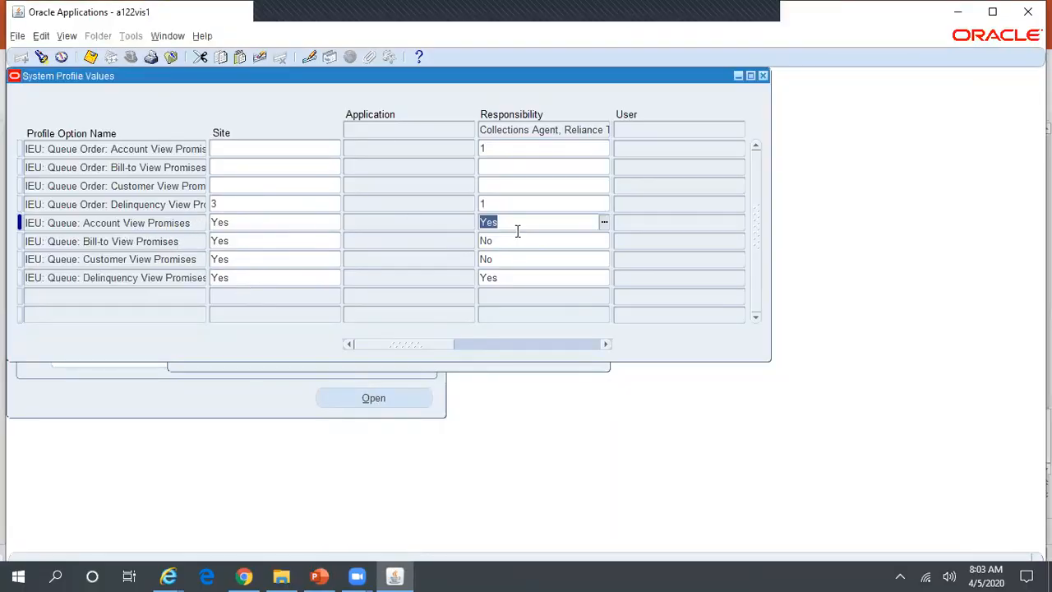
pyautogui.write('No')
pyautogui.hotkey('ctrl', 's')
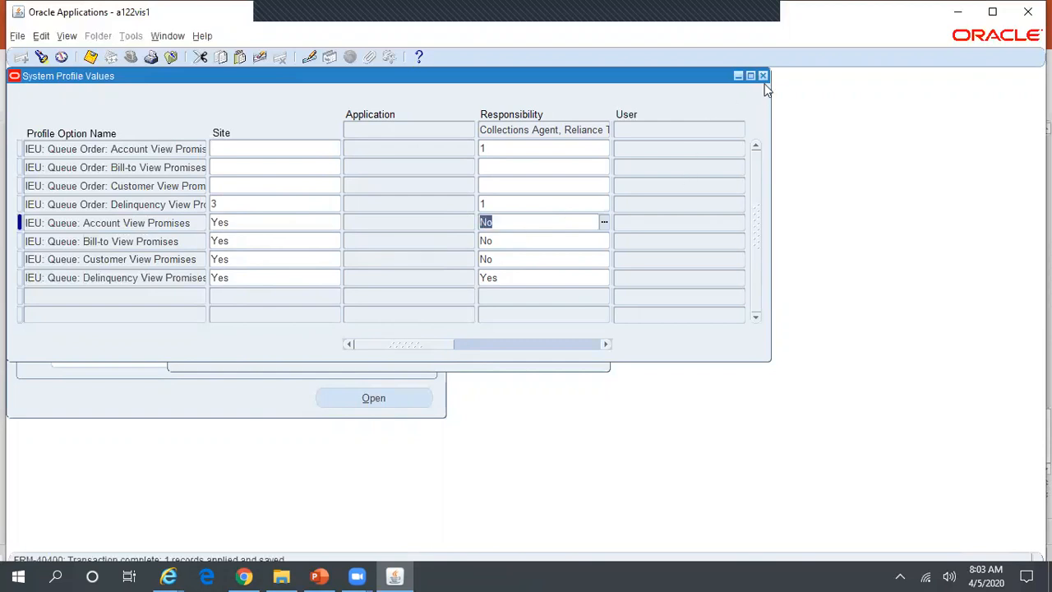
pyautogui.click(762, 75)
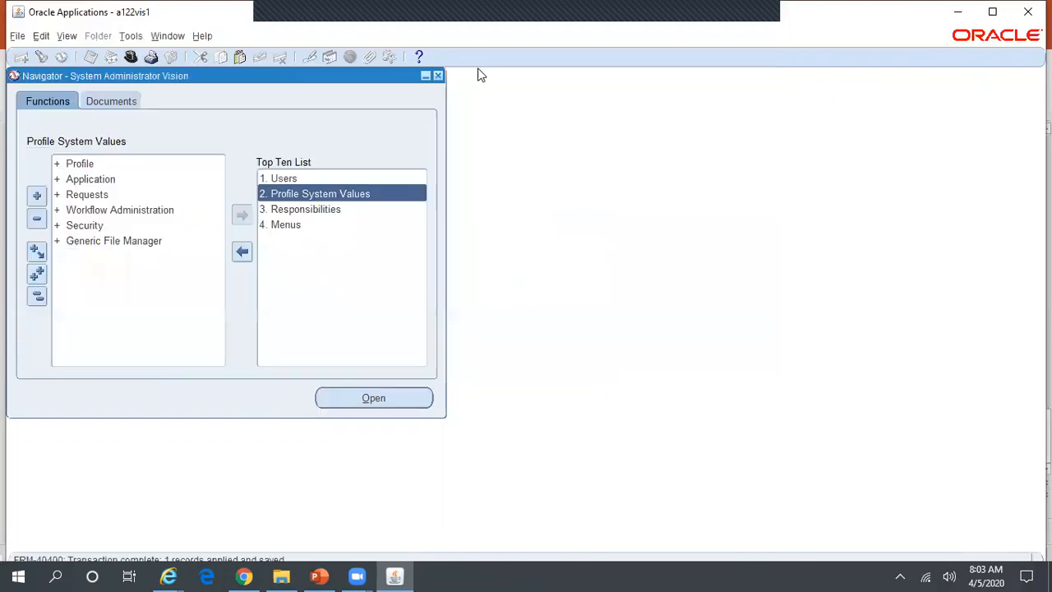
# Switch to the Collections Agent responsibility and list the 9 Broken Promises: Delinquency work items.
pyautogui.click(130, 55)
pyautogui.write('co%')
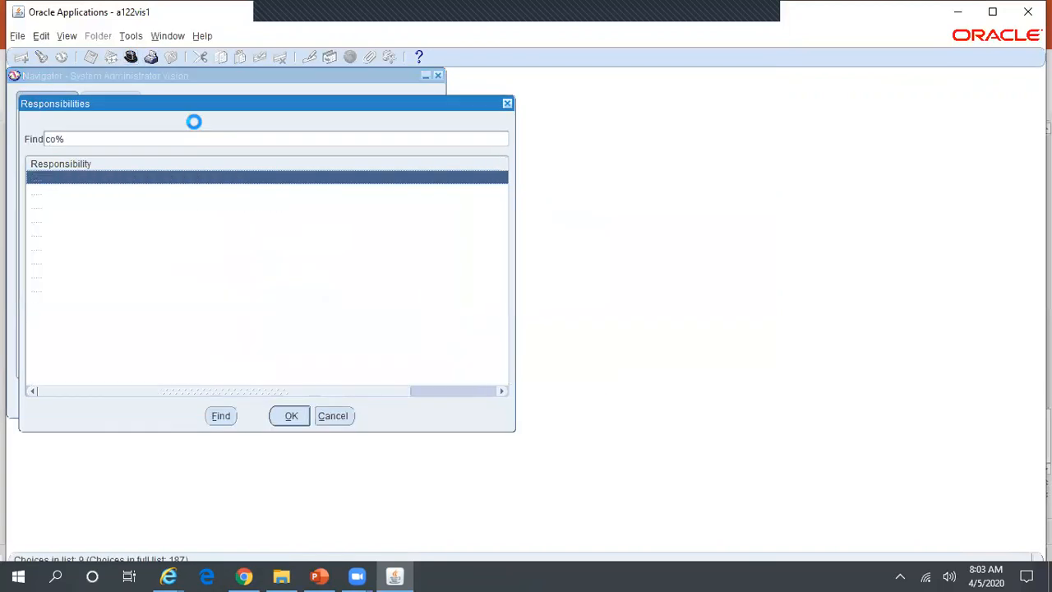
pyautogui.press('Down')
pyautogui.press('Down')
pyautogui.press('Down')
pyautogui.press('Return')
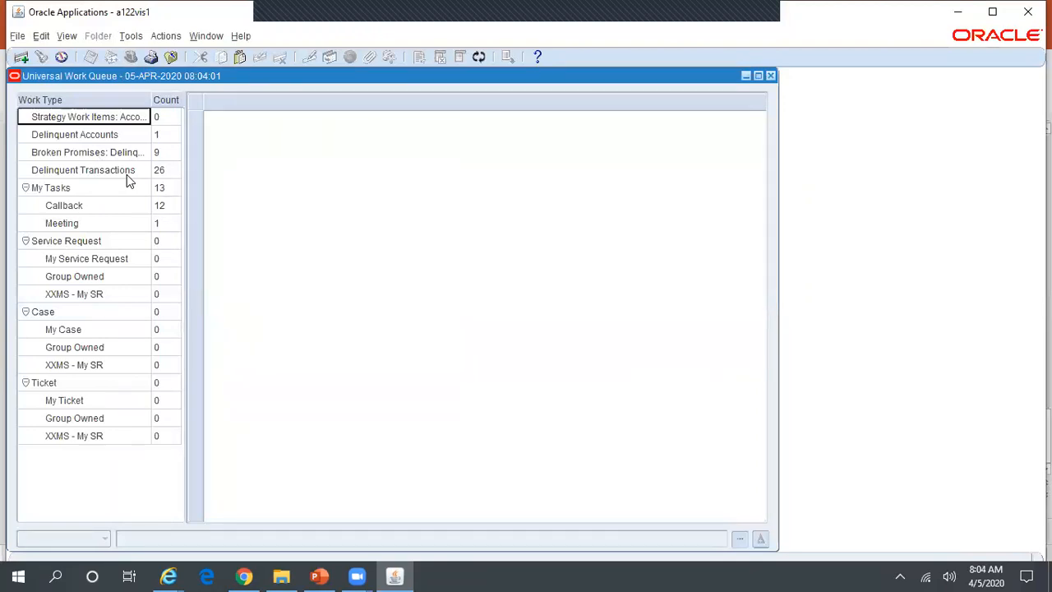
pyautogui.click(124, 153)
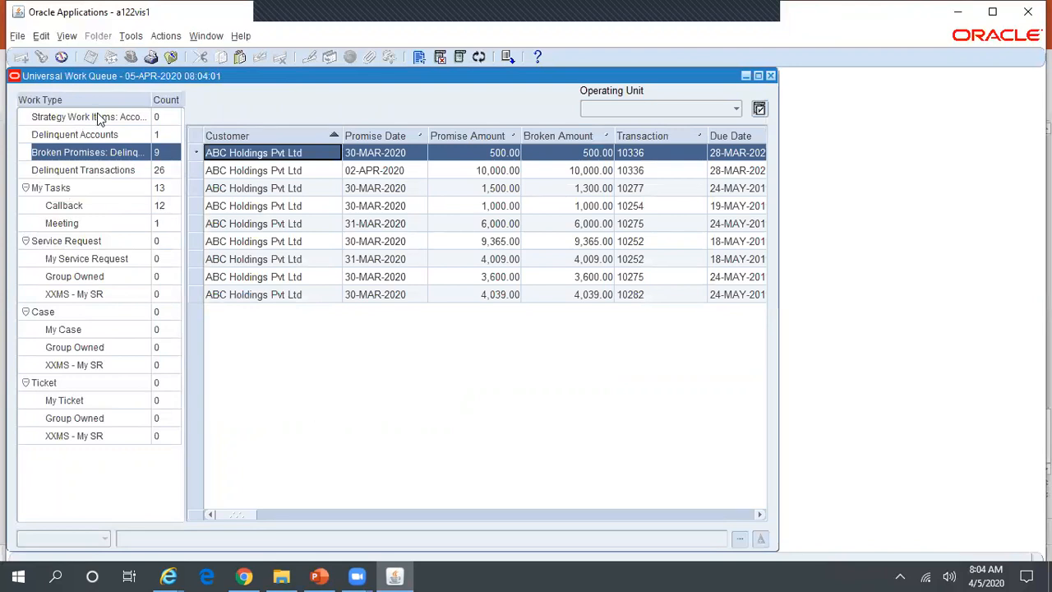
pyautogui.hotkey('alt', 'Tab')
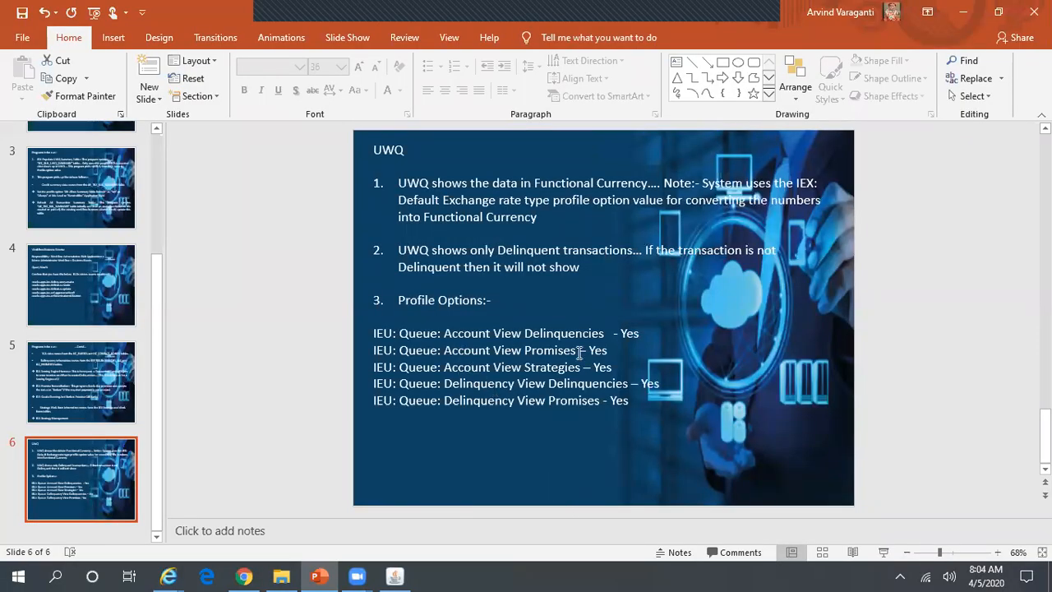
# Return from the profile slide to the Universal Work Queue with 9 delinquency broken promises.
pyautogui.hotkey('alt', 'Tab')
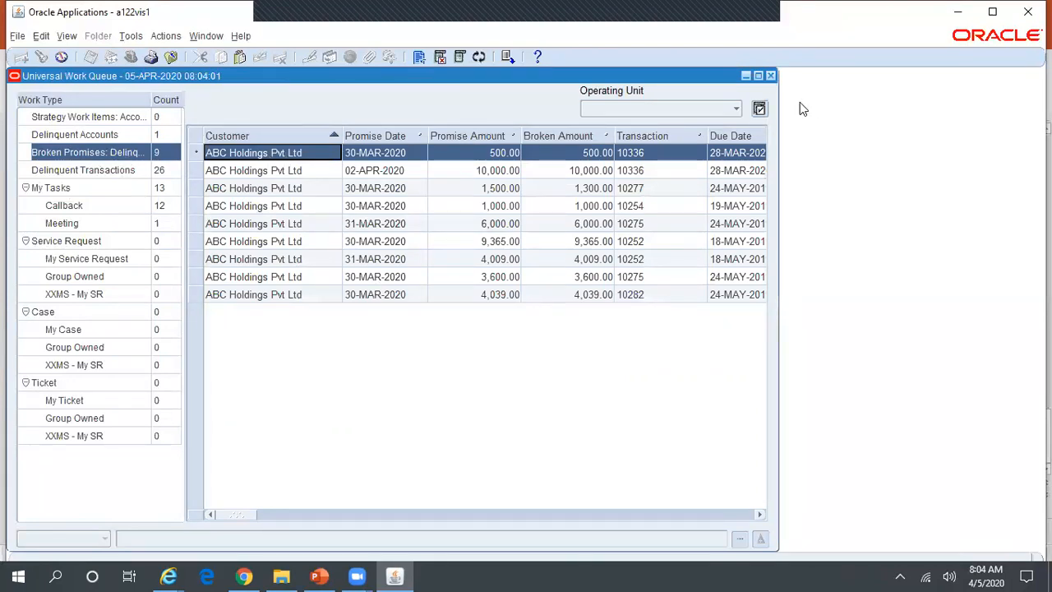
# Close the work queue with break reason Other Work and filter responsibilities by 'sy'.
pyautogui.click(770, 77)
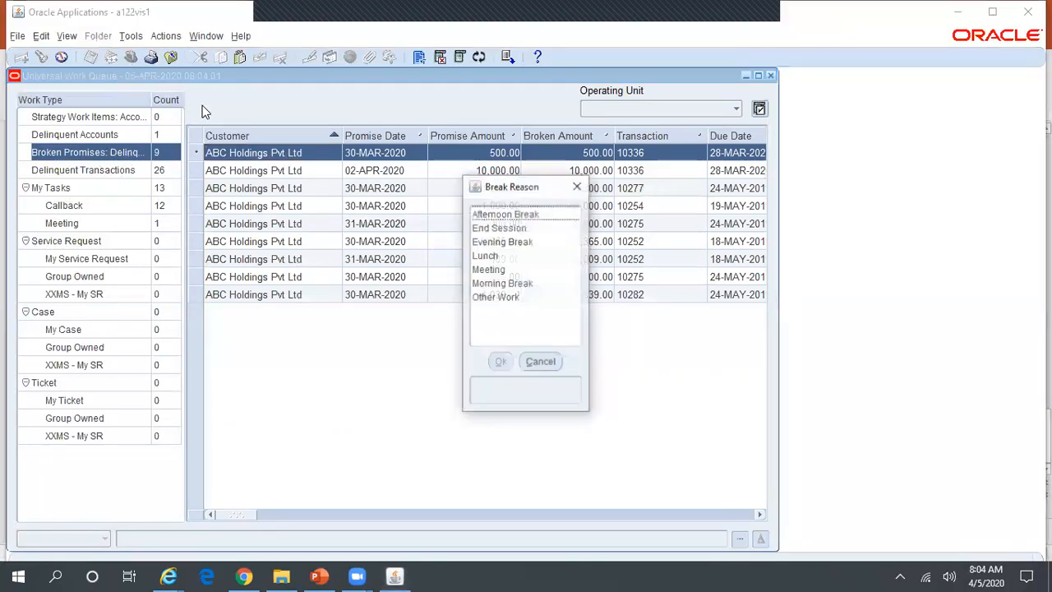
pyautogui.click(515, 298)
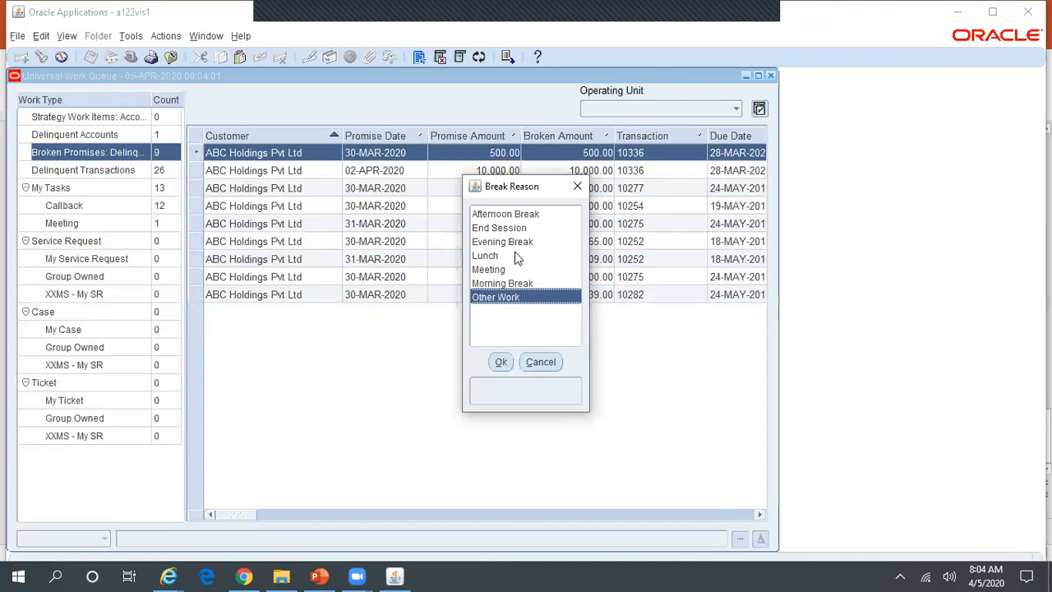
pyautogui.click(503, 362)
pyautogui.click(130, 57)
pyautogui.write('s%')
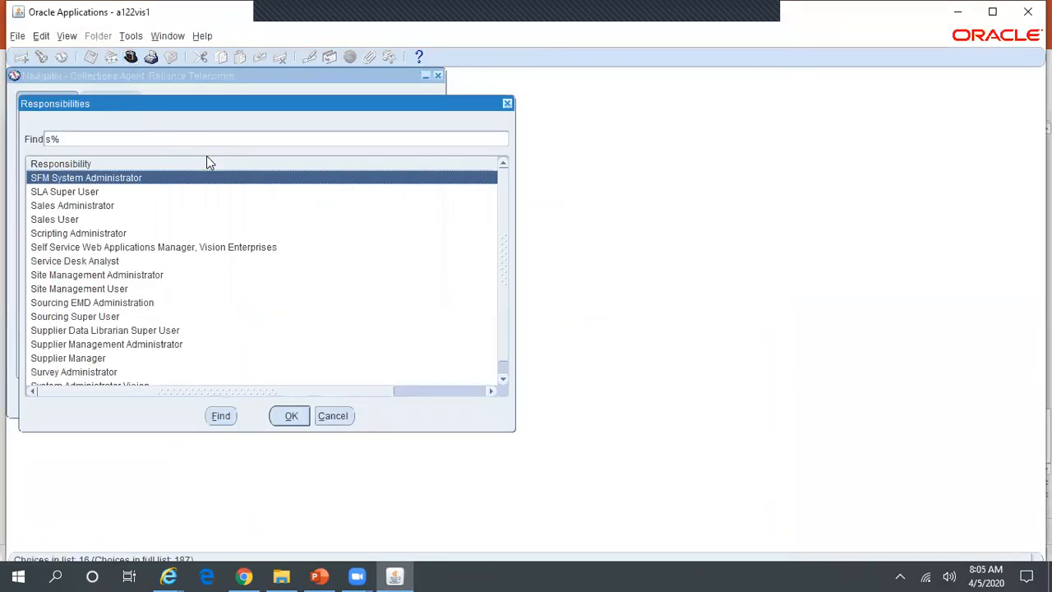
pyautogui.write('y')
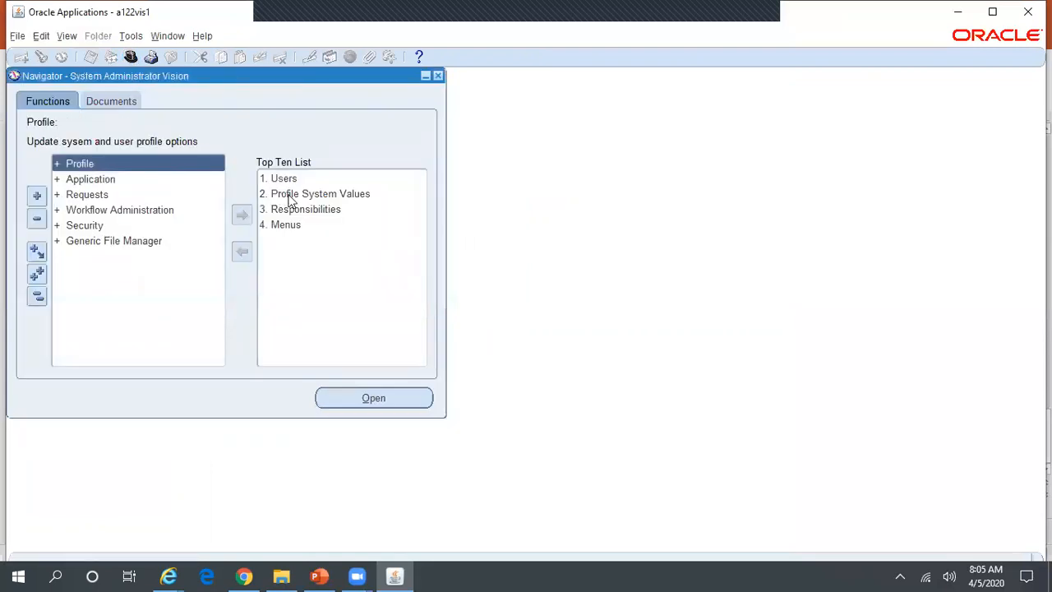
# Open Profile System Values filtered to responsibility Collections Agent, Reliance Telecomm.
pyautogui.click(302, 195)
pyautogui.doubleClick(303, 195)
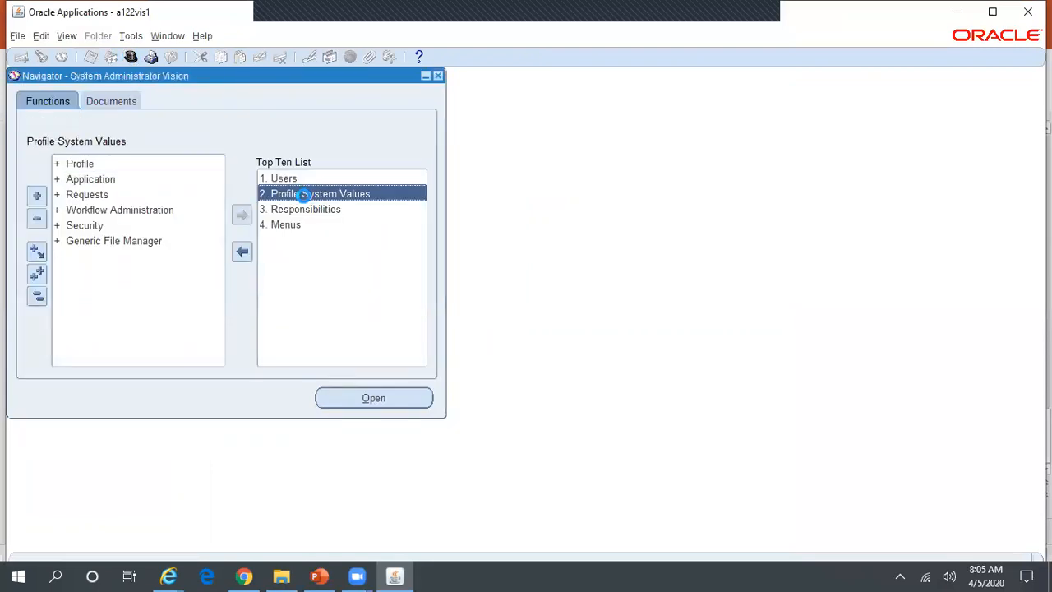
pyautogui.click(312, 151)
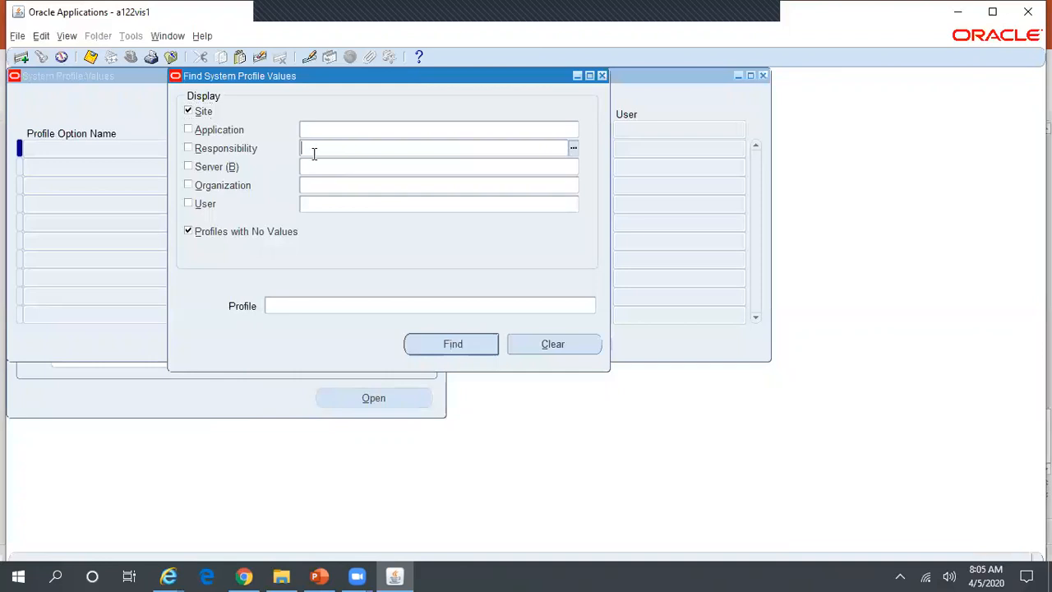
pyautogui.write('Coll%Rel%Tel%')
pyautogui.press('Tab')
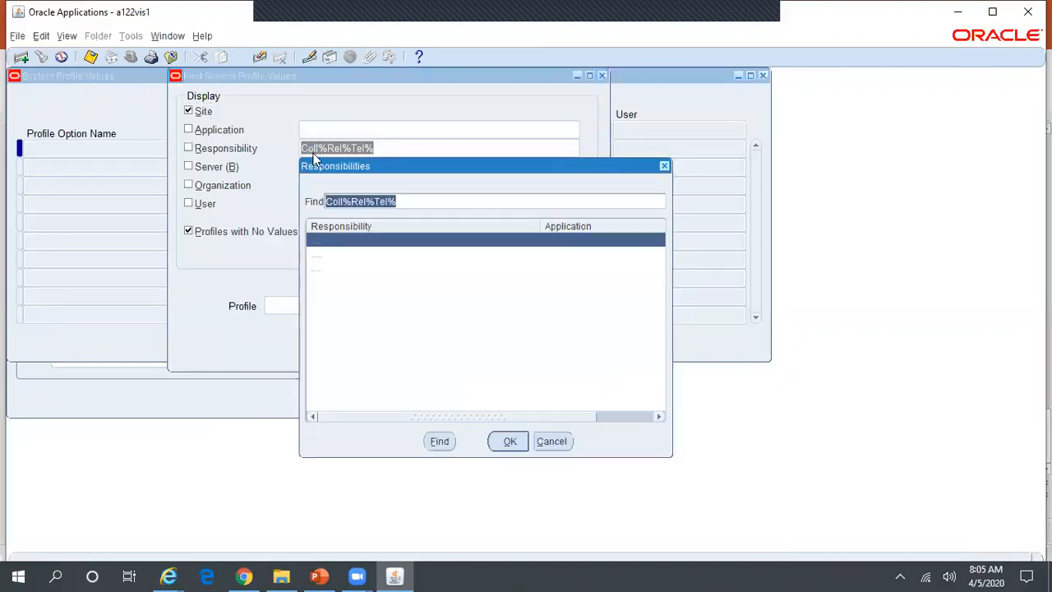
pyautogui.press('Return')
# Find IEU%Queue%Prom% profiles, set Account View Promises to Yes, save and close the form.
pyautogui.click(329, 307)
pyautogui.write('IEU%Queue%')
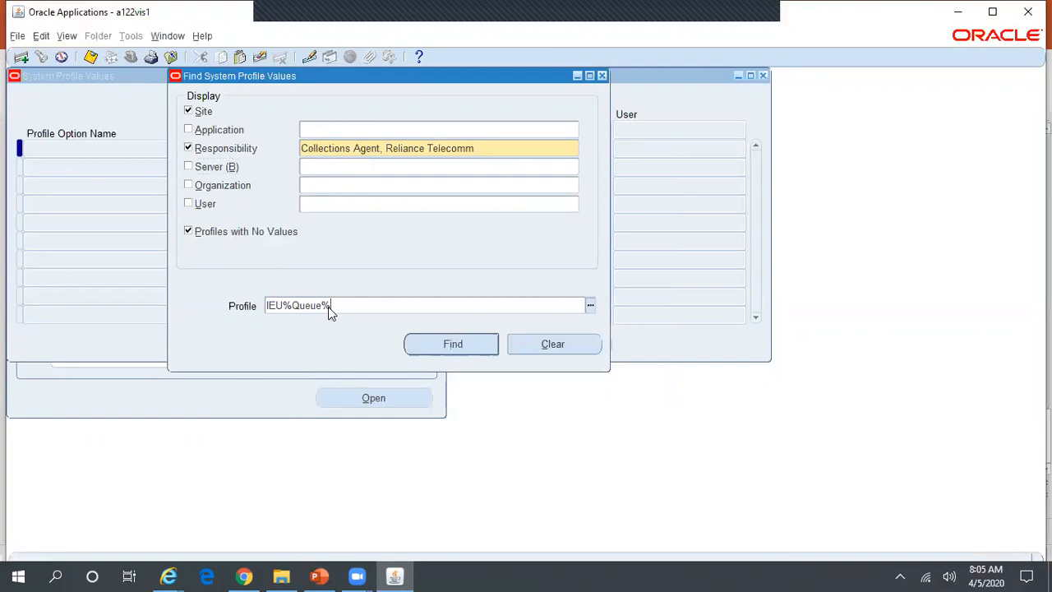
pyautogui.hotkey('alt', 'Tab')
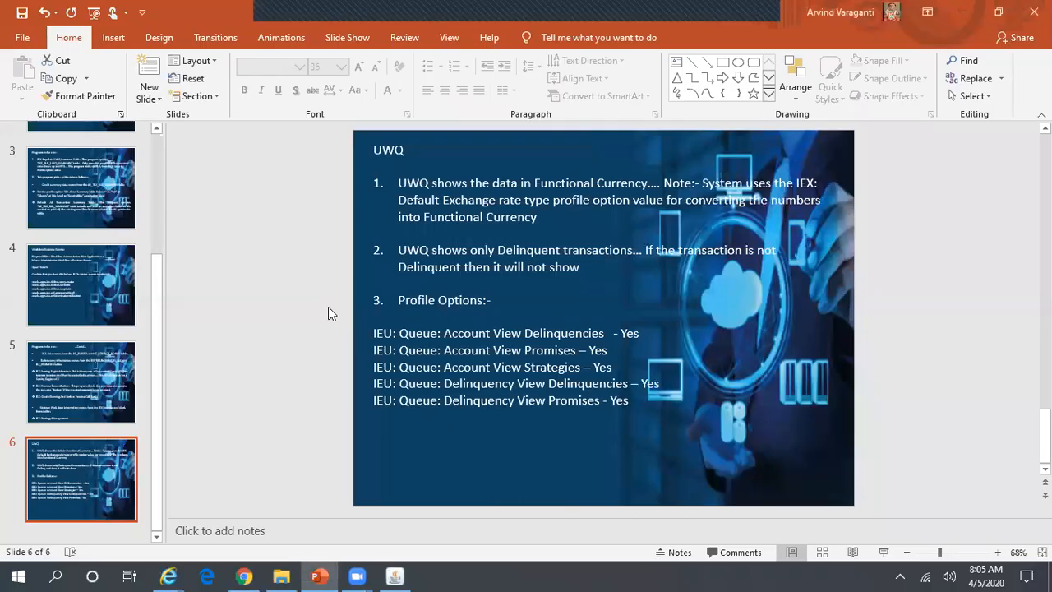
pyautogui.hotkey('alt', 'Tab')
pyautogui.write('PRom%')
pyautogui.click(479, 340)
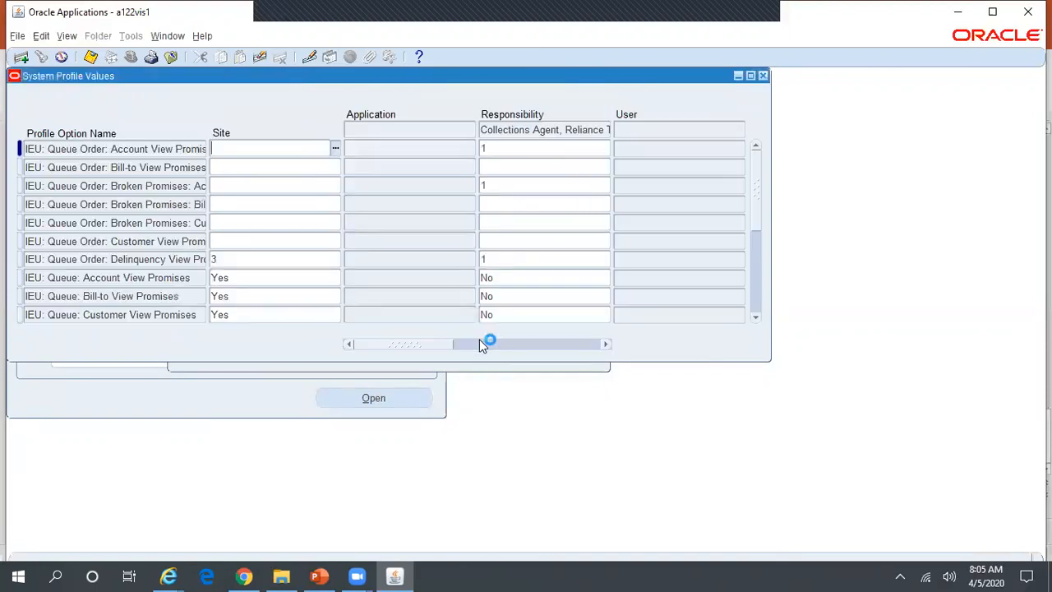
pyautogui.click(509, 277)
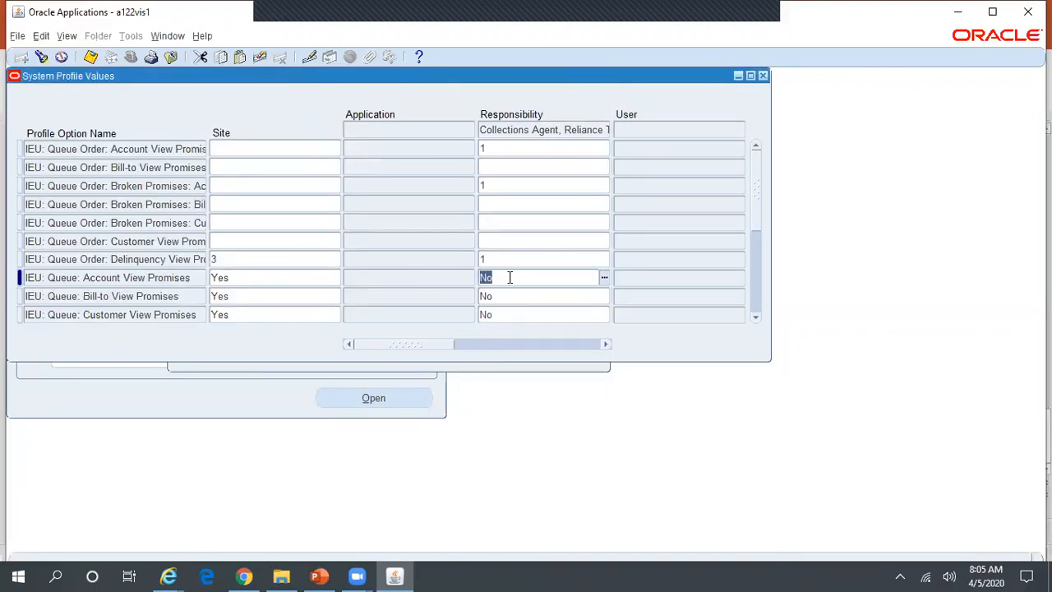
pyautogui.write('Yes')
pyautogui.hotkey('ctrl', 's')
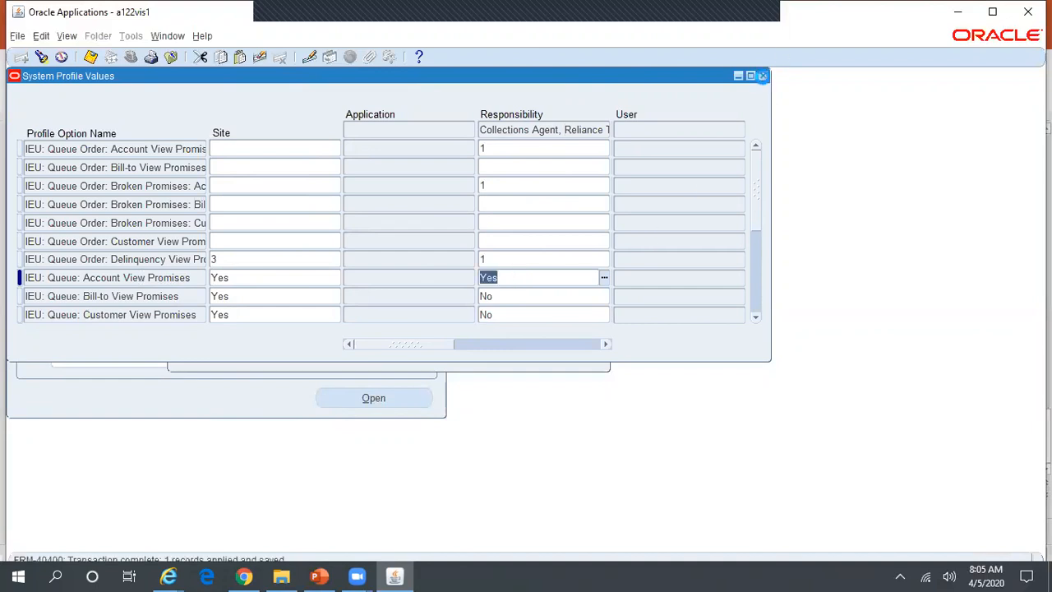
pyautogui.click(763, 76)
# Bring up the responsibilities list filtered by 'co%' to return to Collections Agent.
pyautogui.click(131, 57)
pyautogui.write('co%')
pyautogui.press('Down')
pyautogui.press('Down')
pyautogui.press('Down')
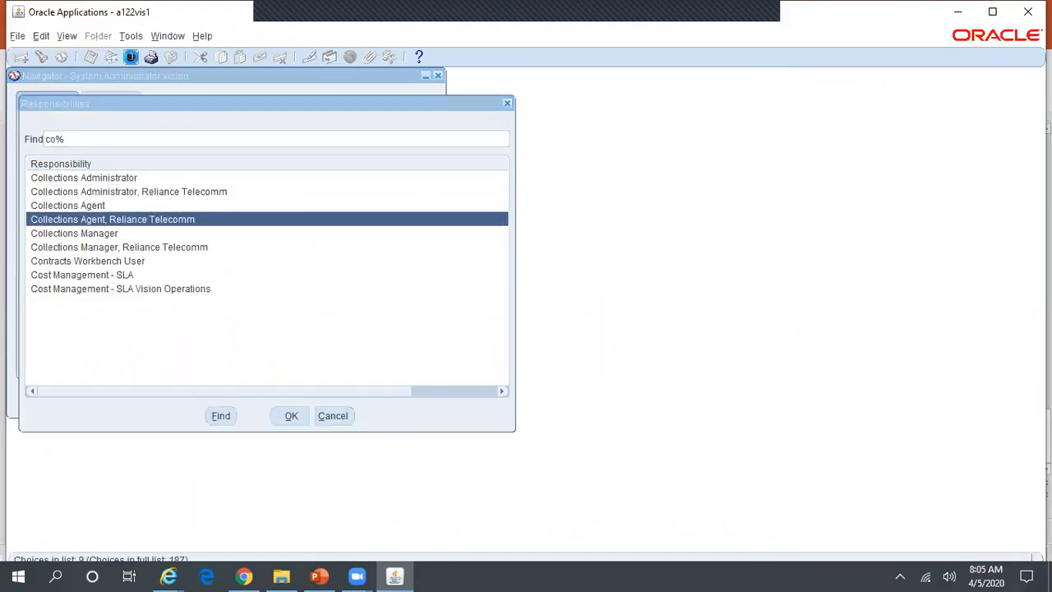
# As Collections Agent, open the Collector's Work Queue and list ABC Holdings Pvt Ltd under Broken Promises: Account.
pyautogui.press('Return')
pyautogui.doubleClick(185, 161)
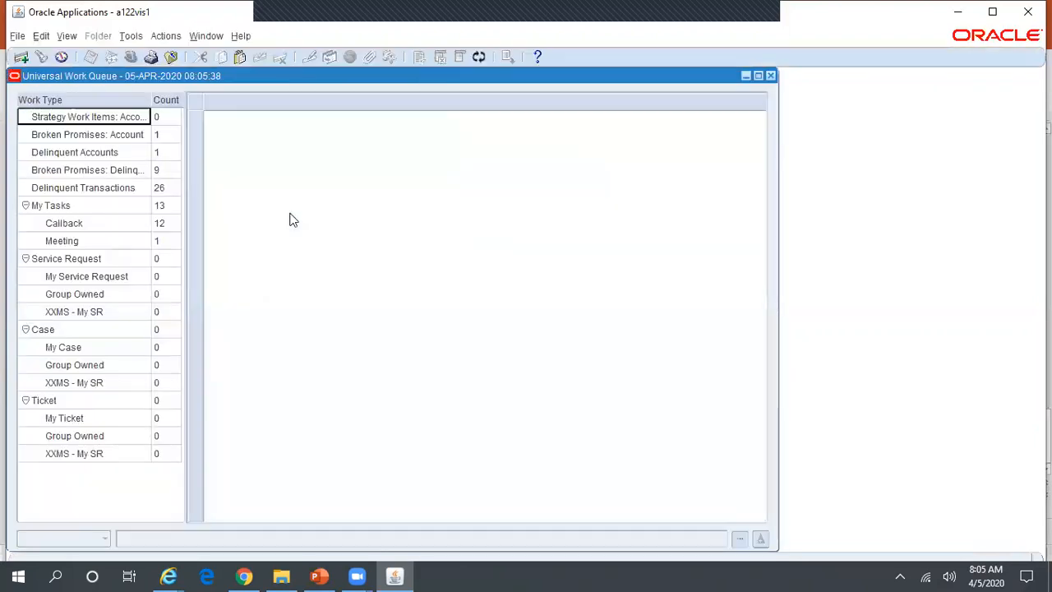
pyautogui.click(96, 141)
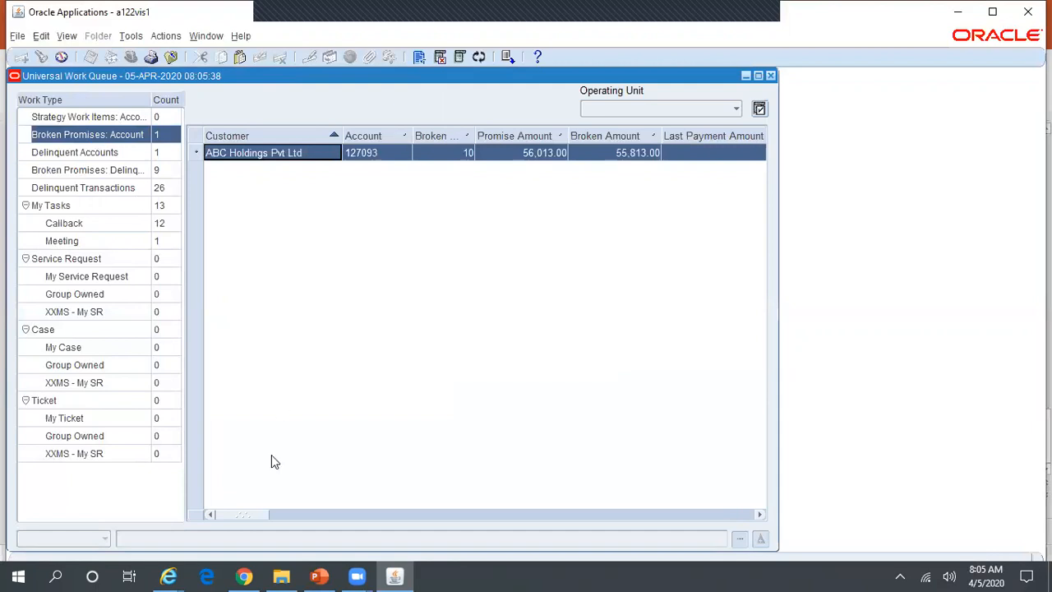
pyautogui.click(323, 574)
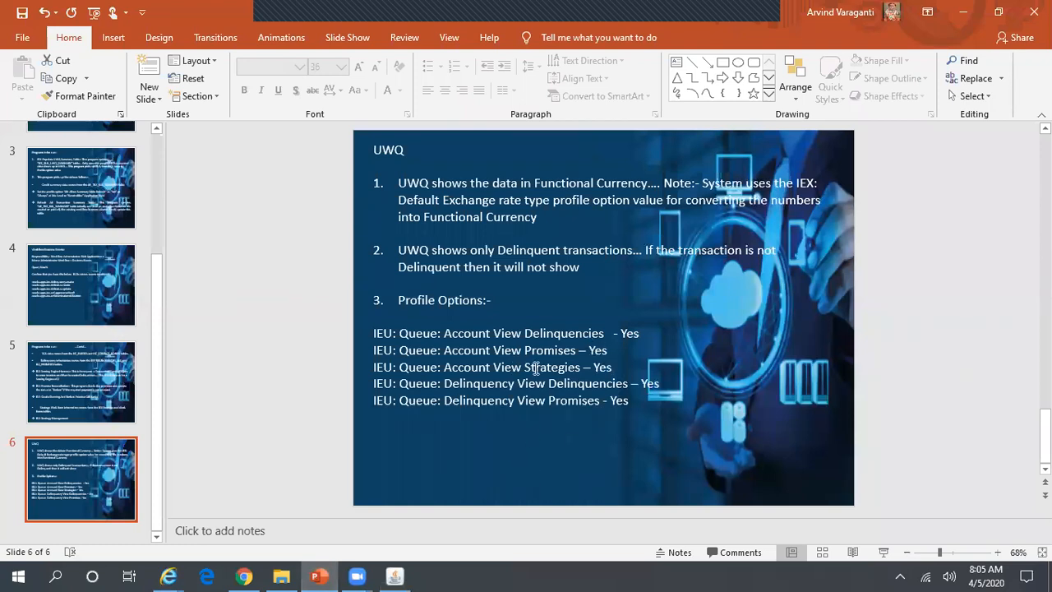
pyautogui.hotkey('alt', 'Tab')
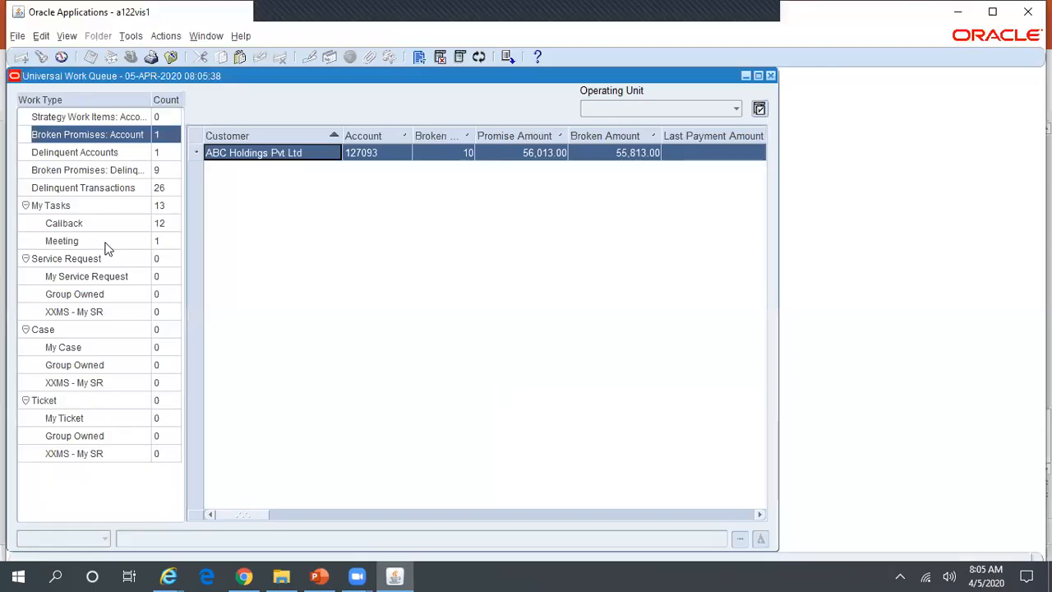